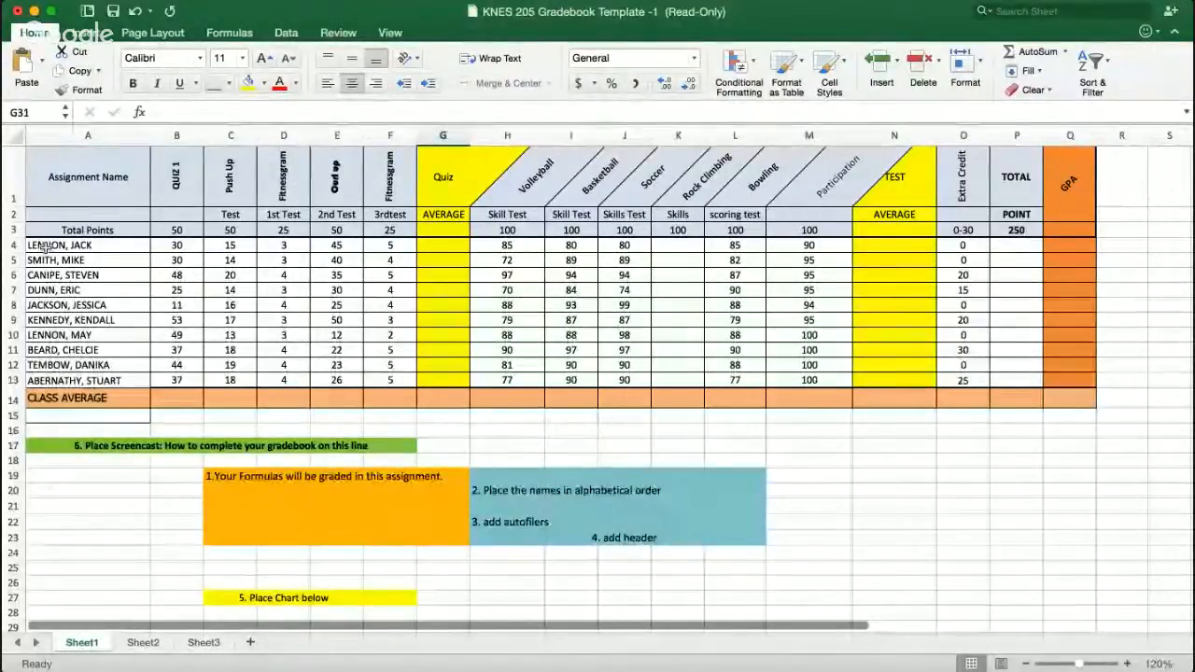
- Sort the student rows alphabetically by name, A to Z
left_click_drag(44, 247, 1017, 378)
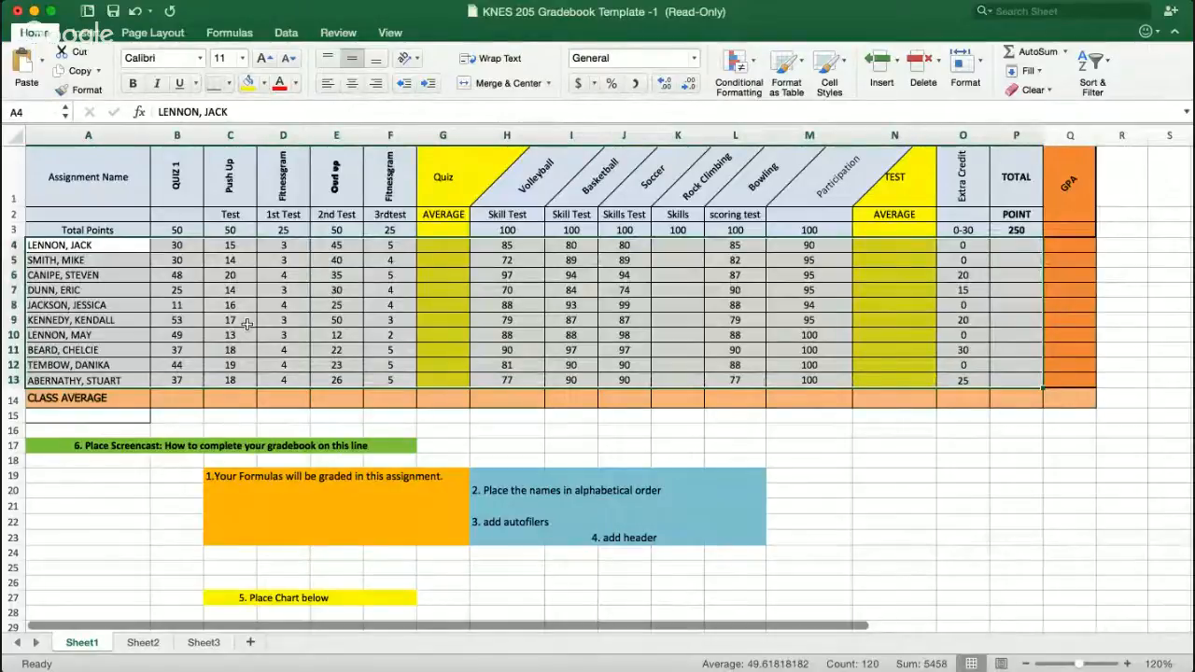
left_click(1109, 63)
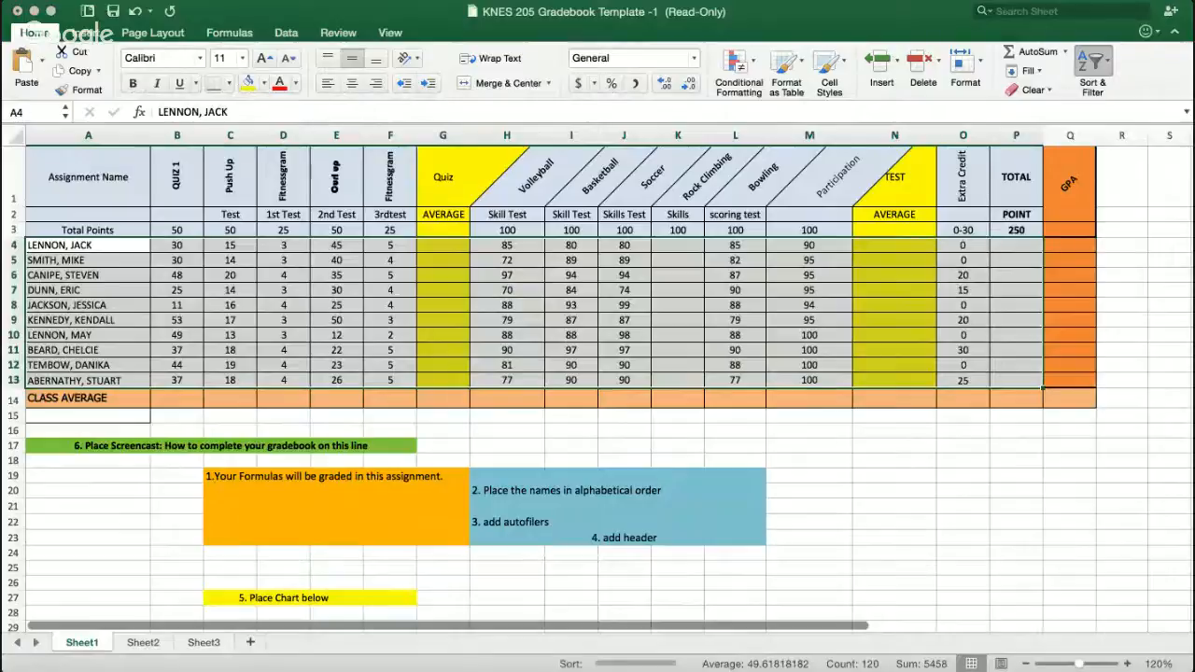
left_click(1122, 88)
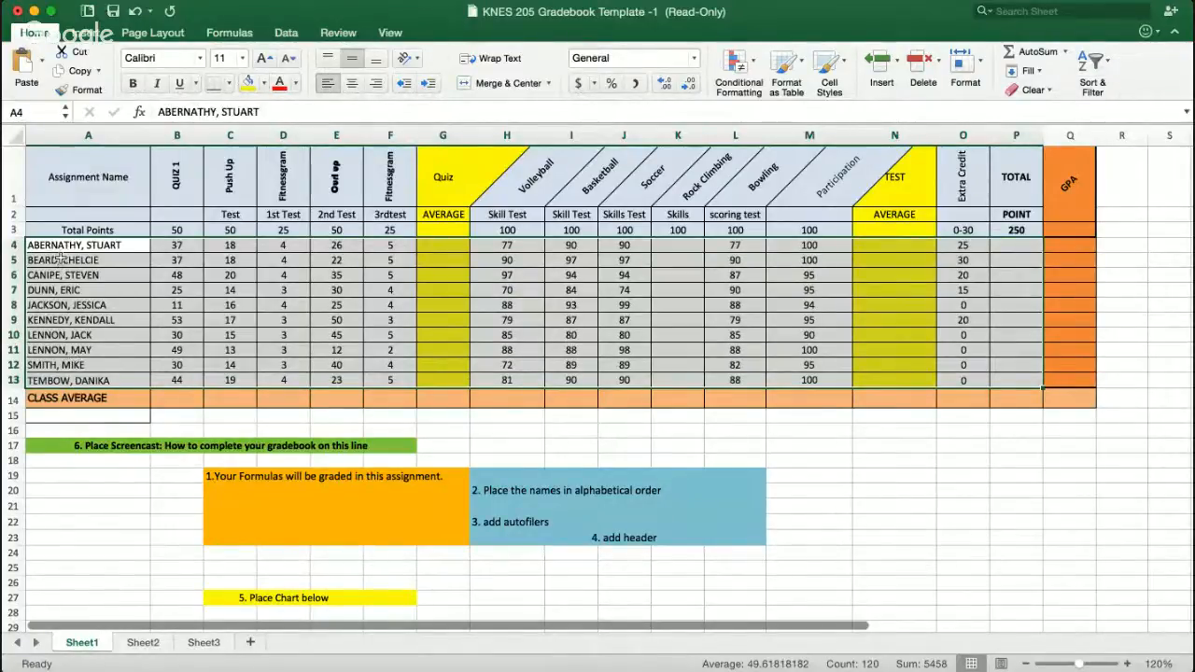
left_click(947, 483)
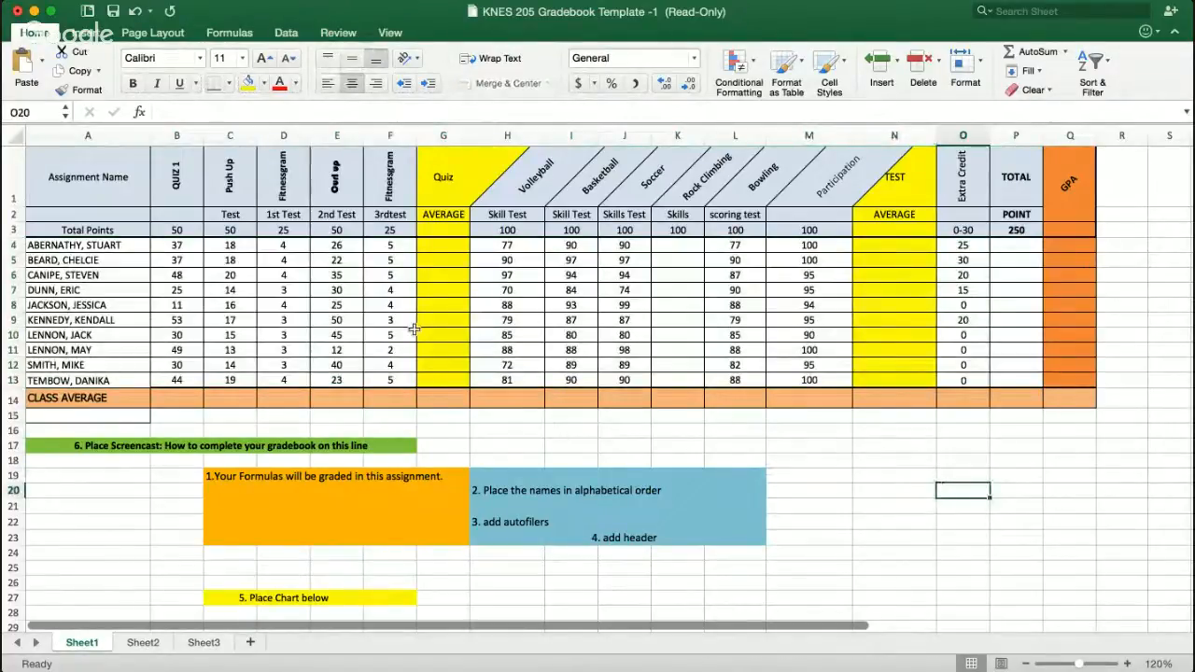
- Enter an AutoSum quiz average in G4 dividing the sum of B4:F4 by 200
left_click(442, 248)
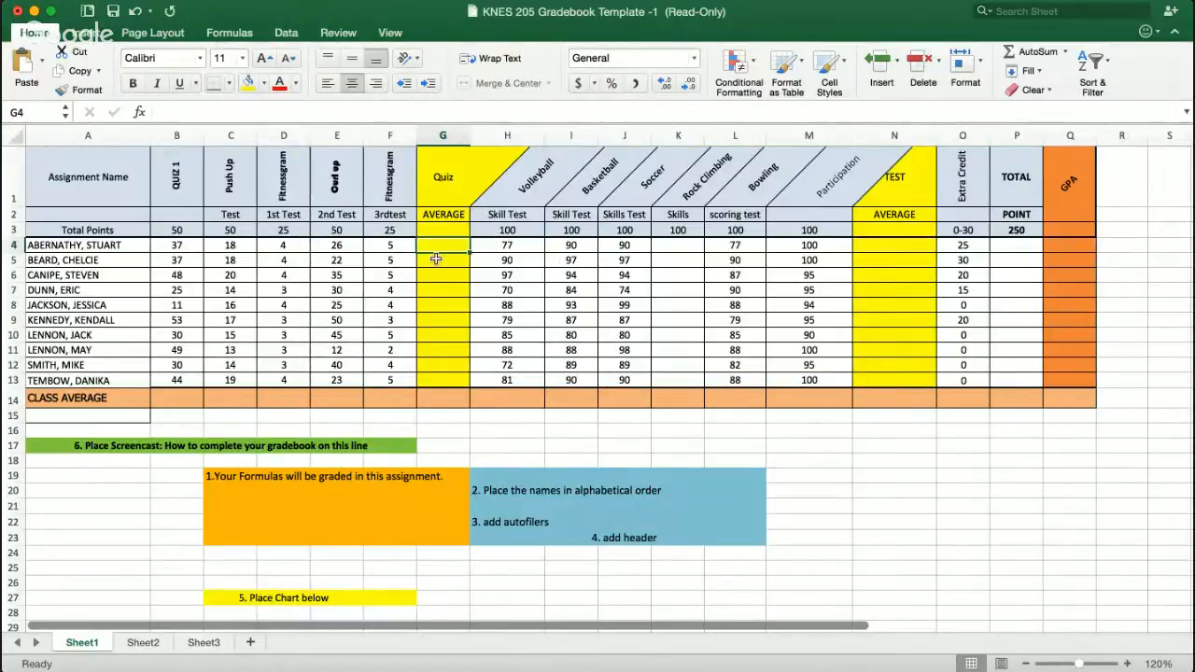
left_click(1036, 52)
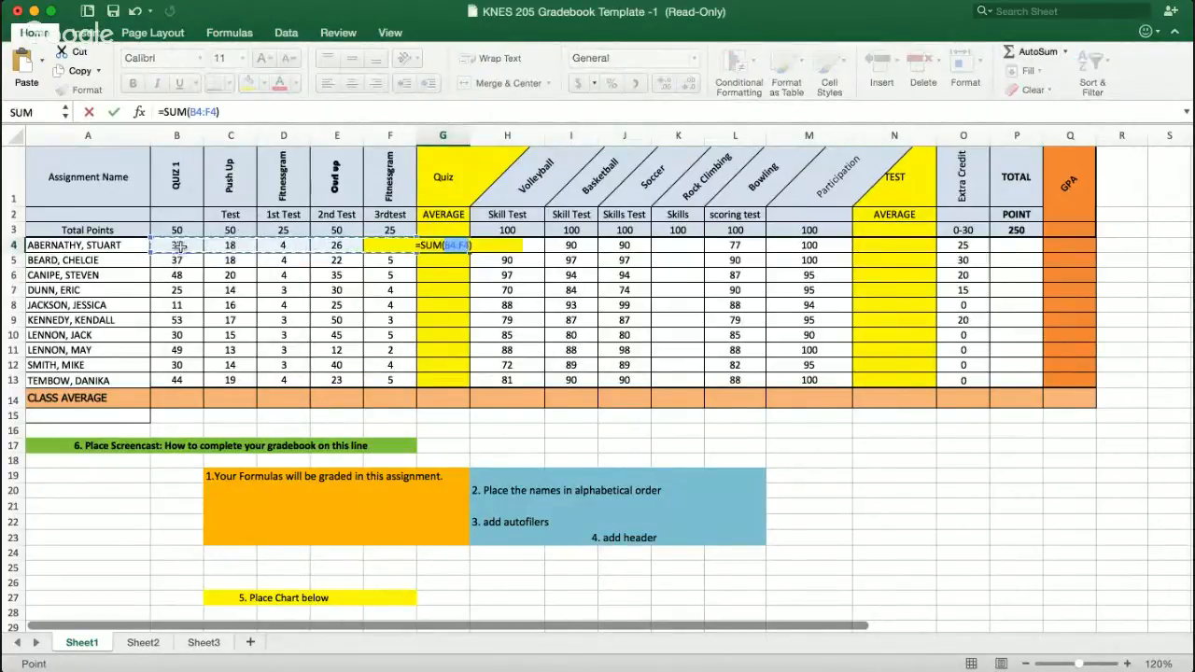
left_click(510, 248)
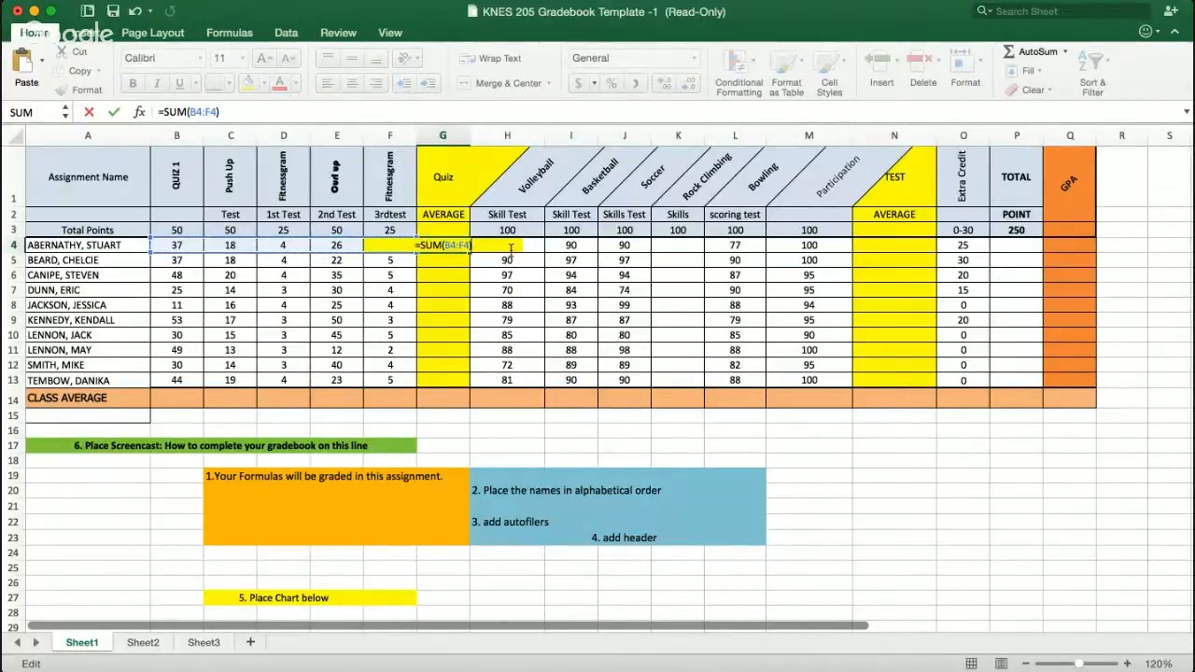
type("/")
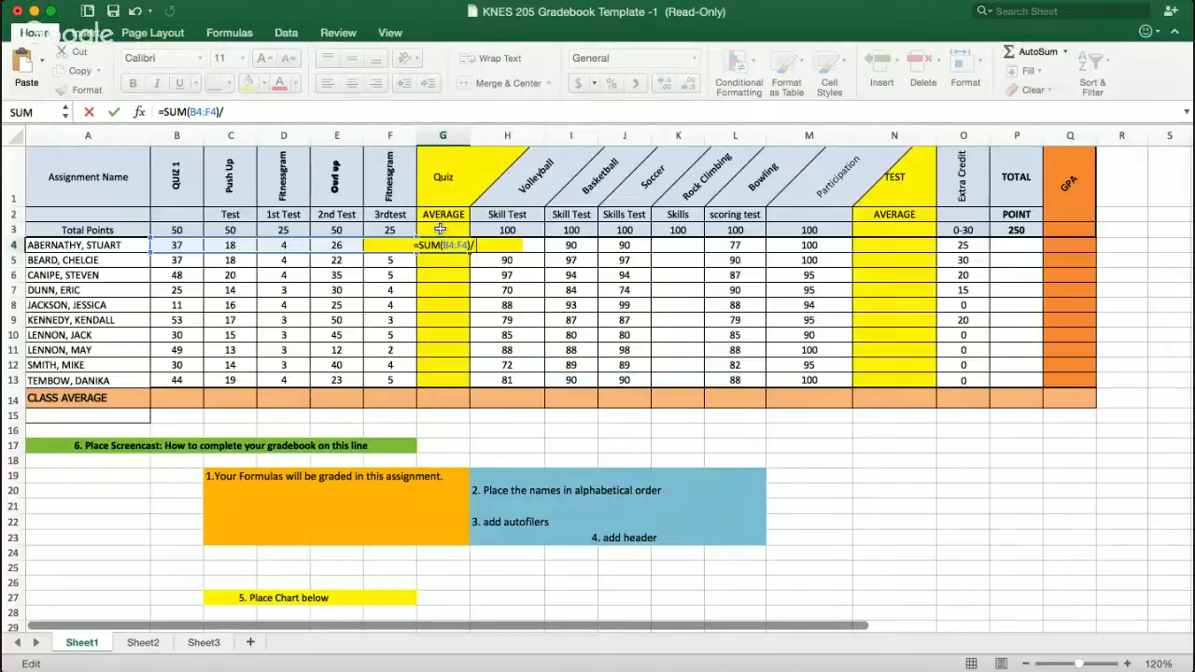
type("200")
key("Return")
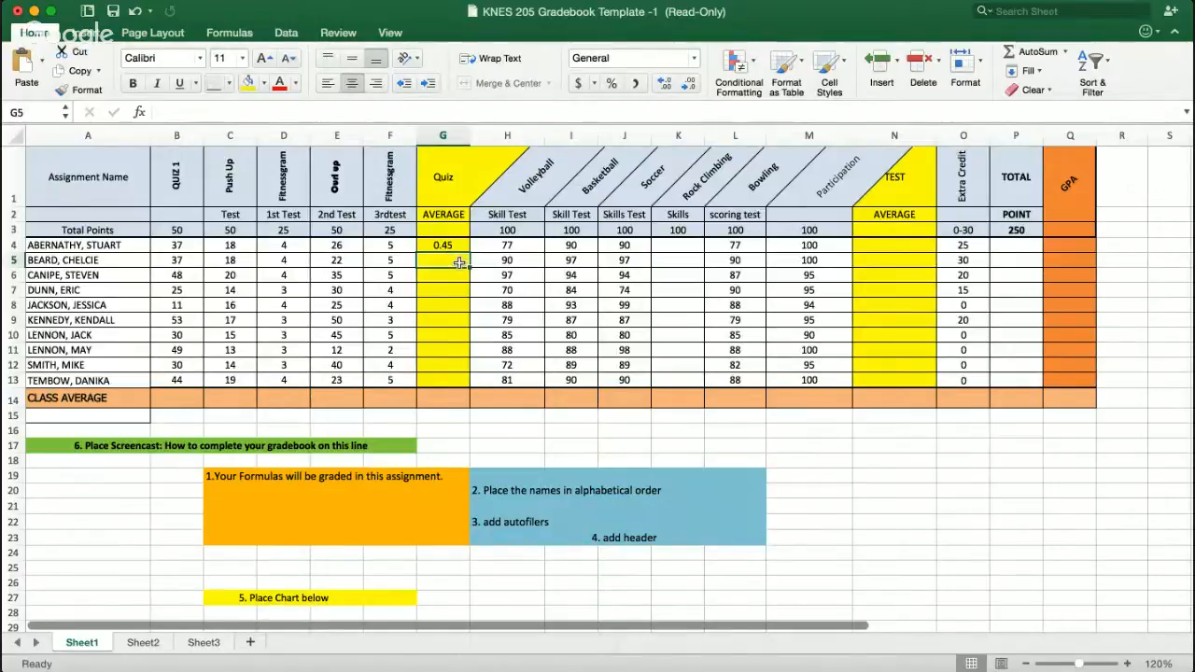
- Enter the formula =SUM(B5:F5)/200 as the quiz average in G5
type("=")
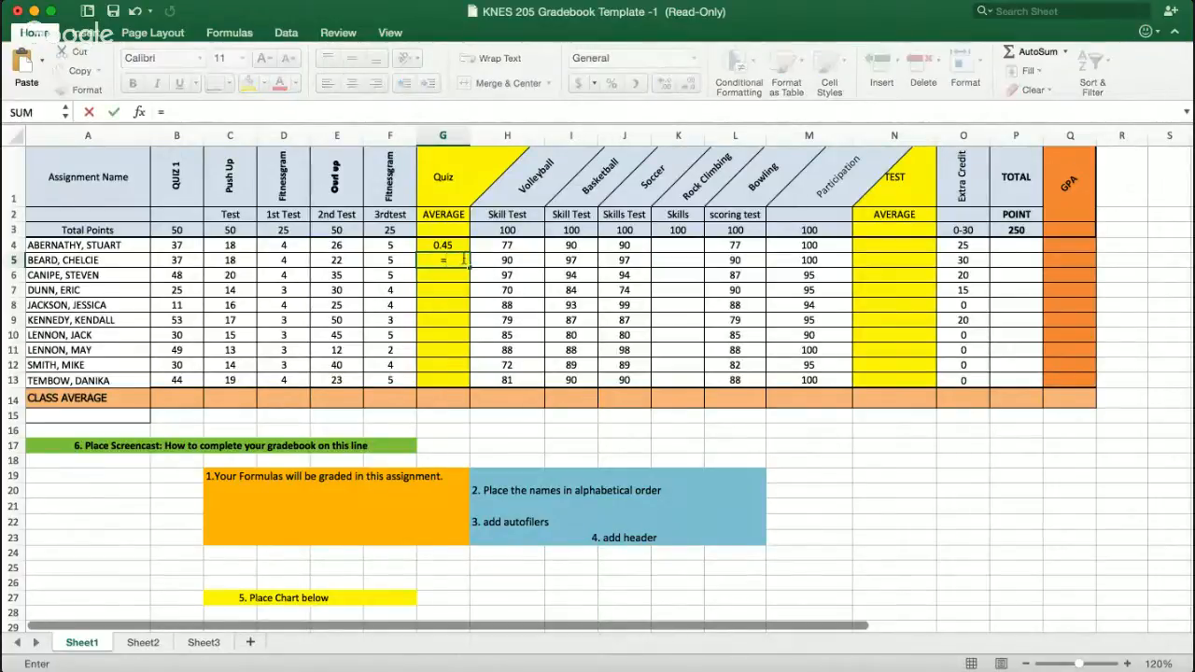
type("SUM(")
left_click_drag(167, 259, 381, 260)
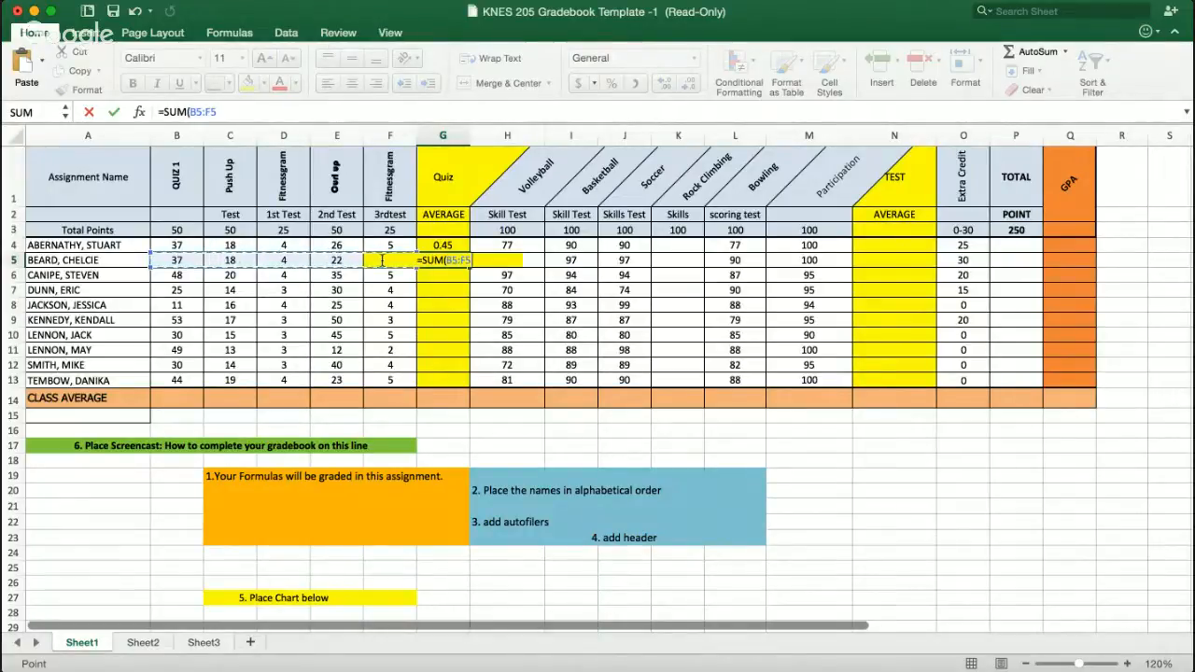
type(")/200")
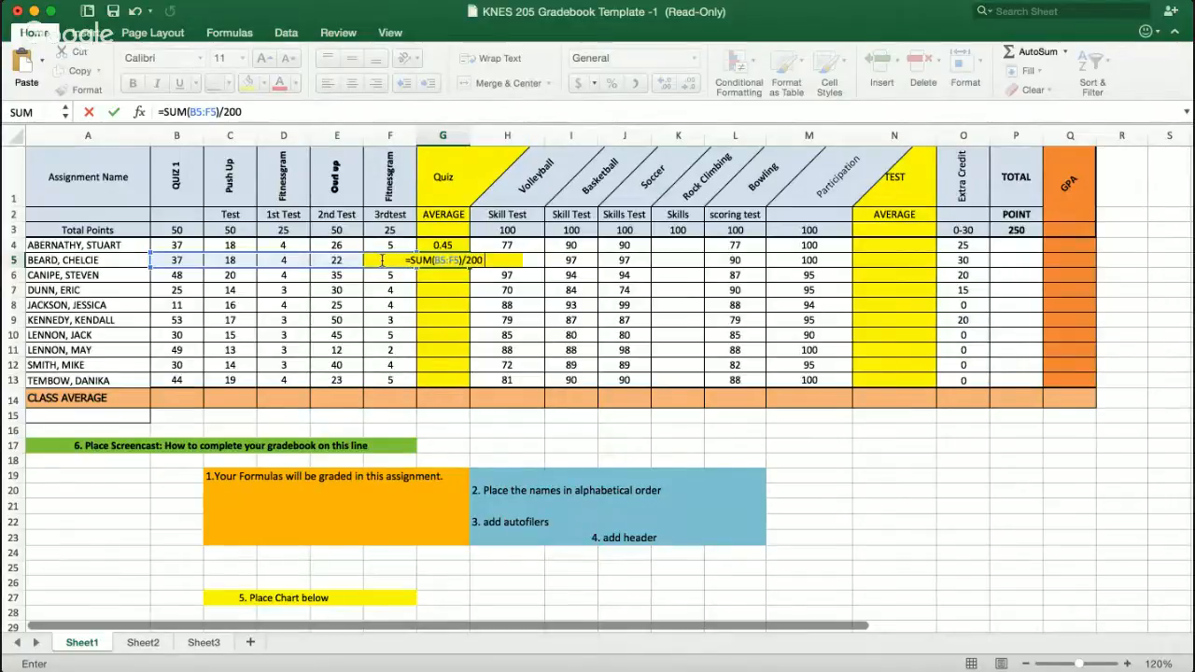
key("Return")
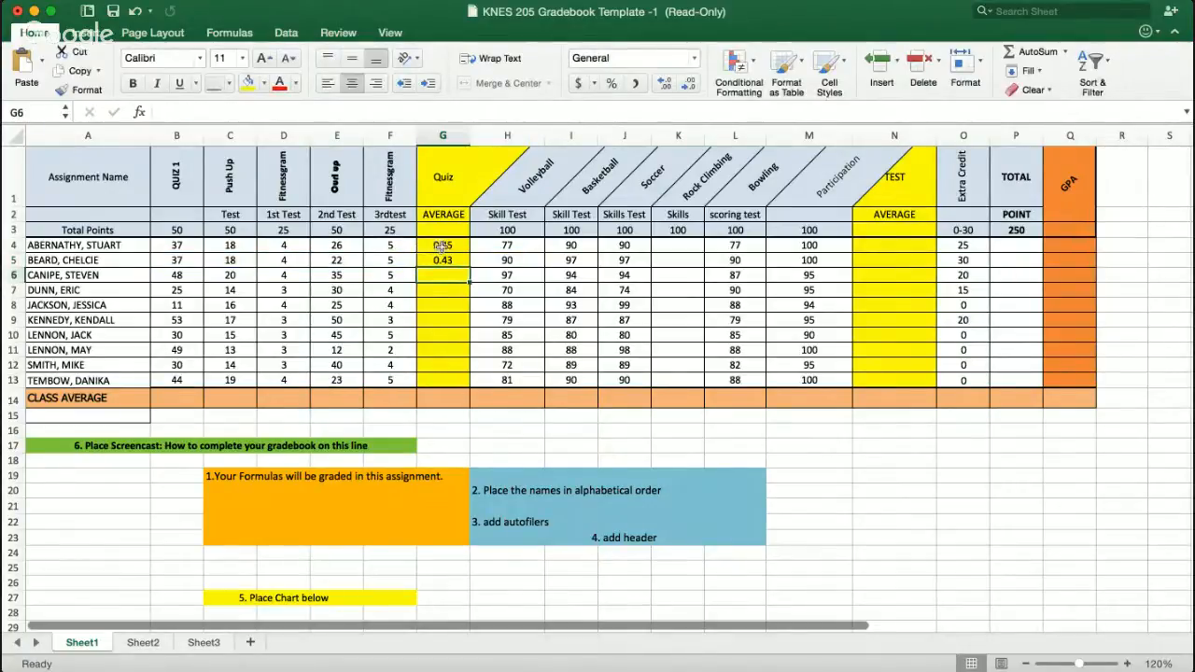
- Format the first quiz average as a percentage and fill it down through row 13
left_click(442, 244)
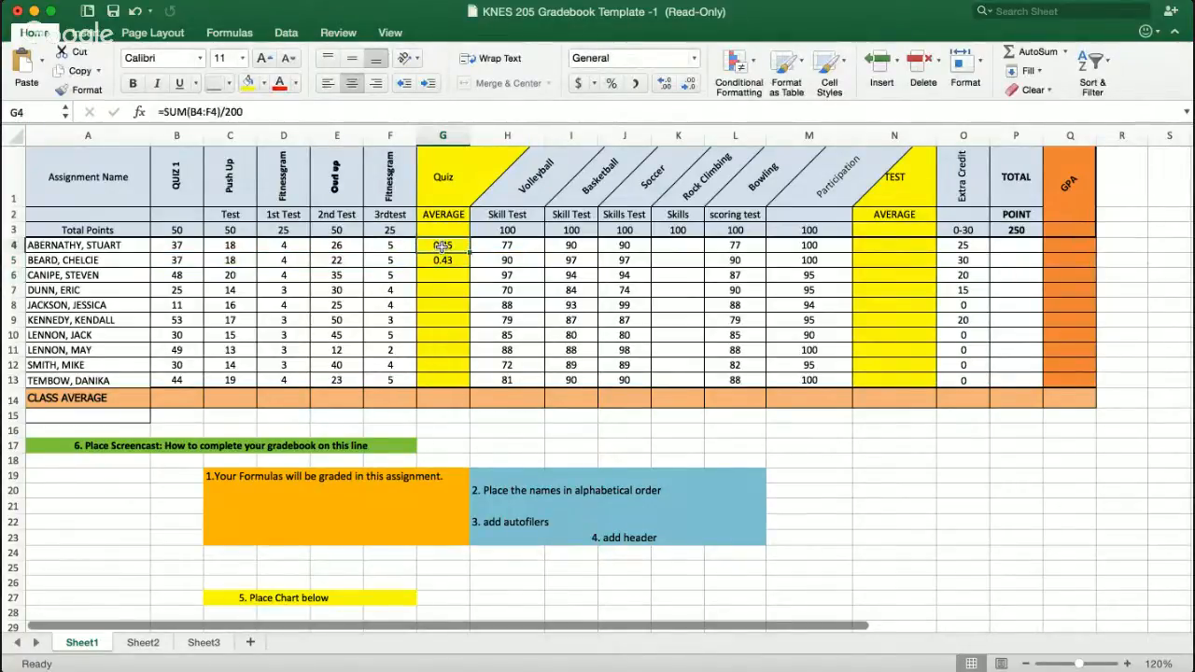
left_click(612, 83)
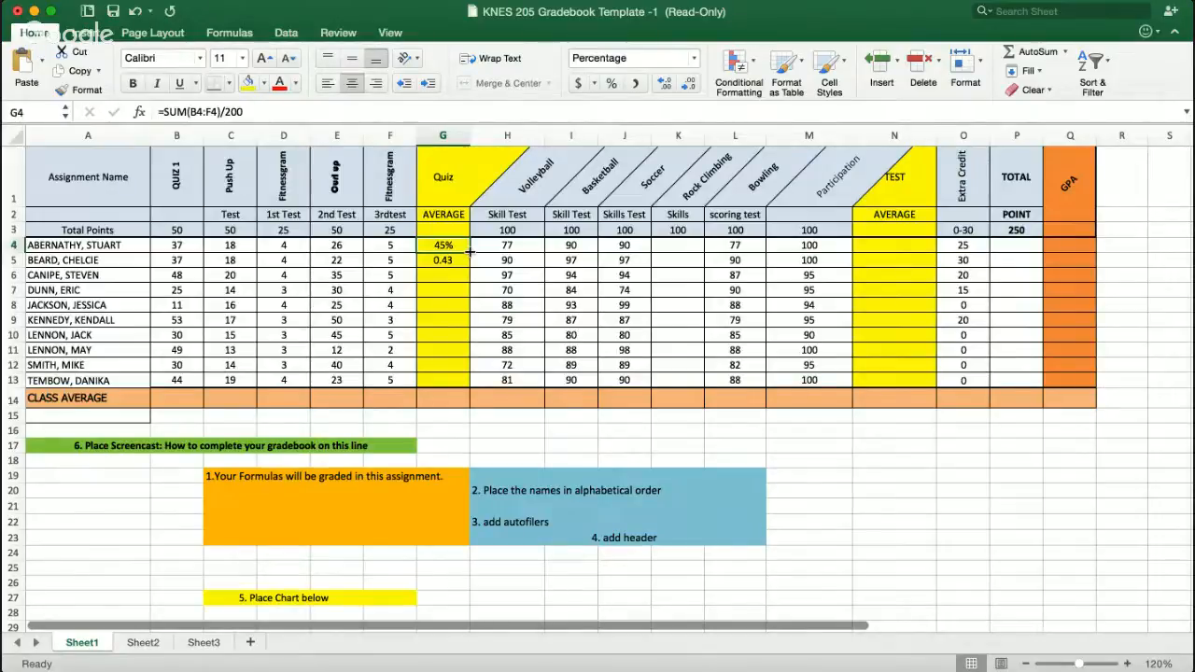
left_click_drag(469, 252, 460, 384)
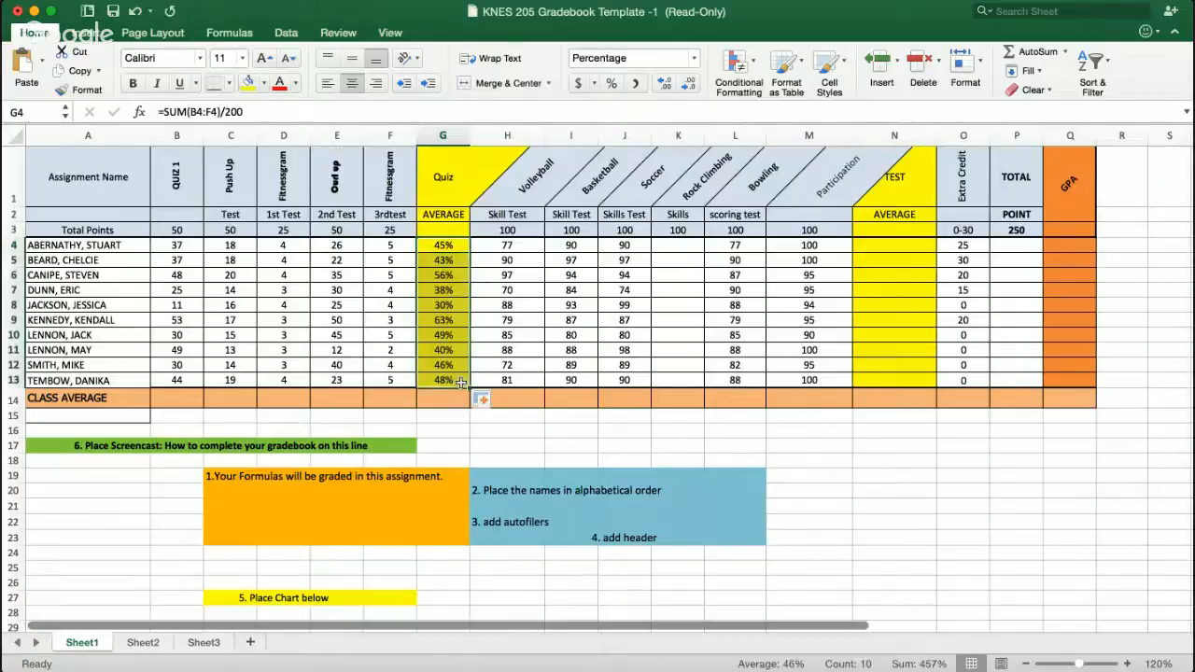
left_click(606, 333)
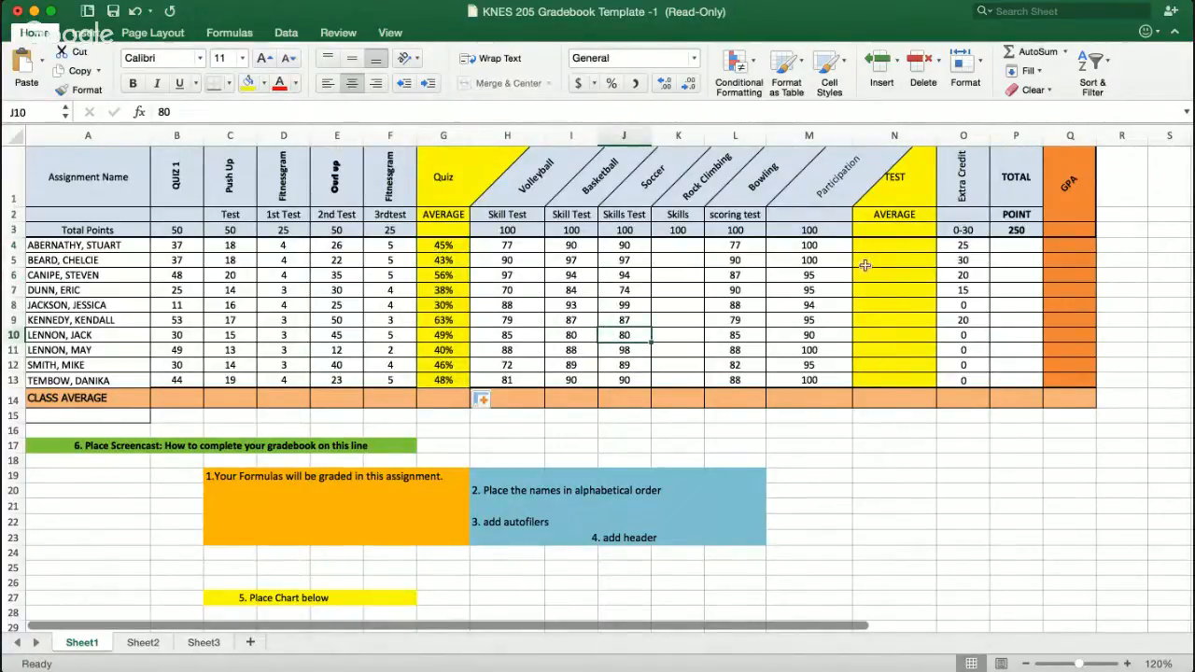
- Enter the test average formula =SUM(H4:M4)/500 in N4
left_click(890, 246)
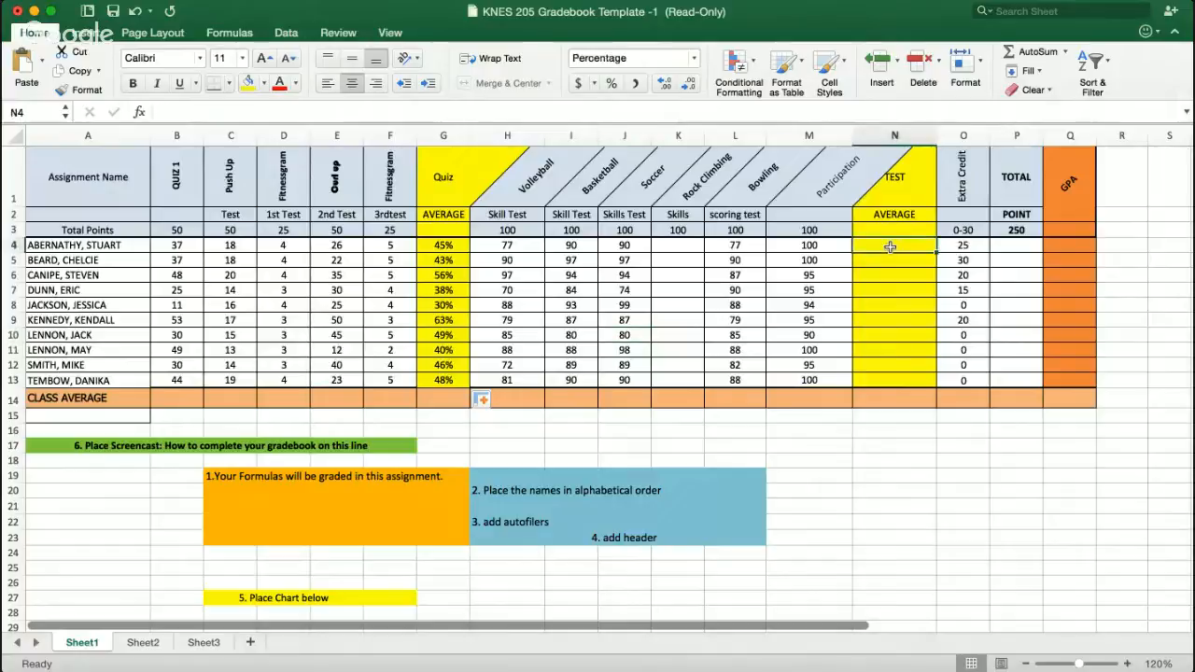
left_click(1050, 56)
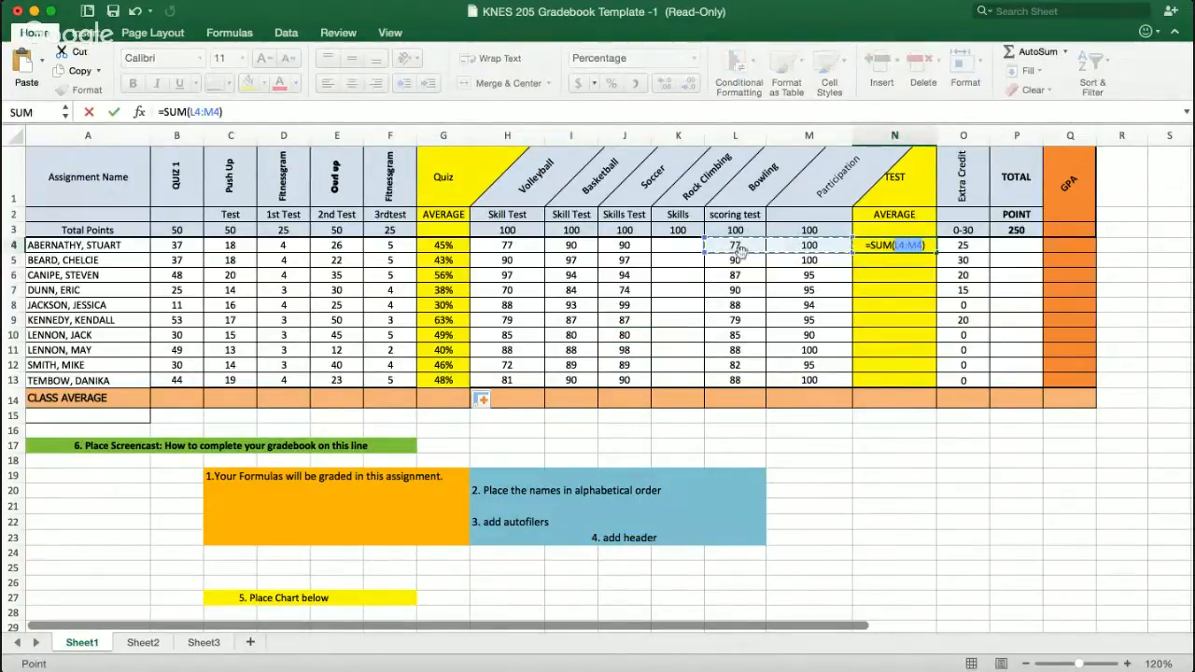
left_click(924, 246)
key("BackSpace")
key("BackSpace")
key("BackSpace")
key("BackSpace")
key("BackSpace")
key("BackSpace")
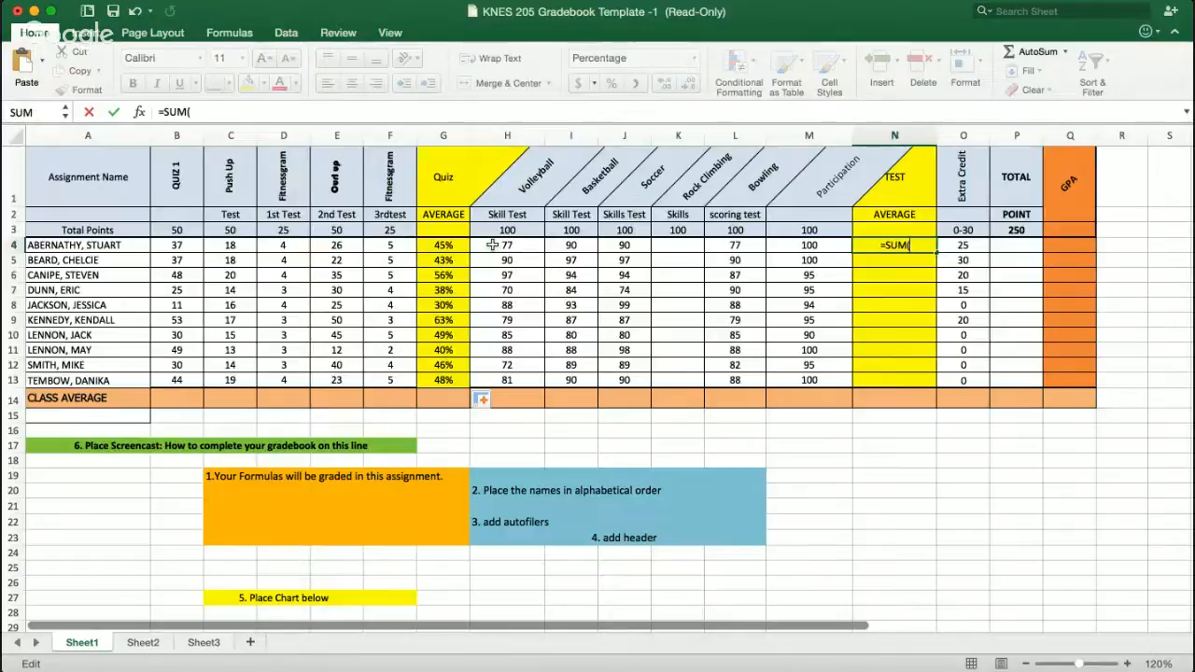
left_click_drag(489, 244, 809, 246)
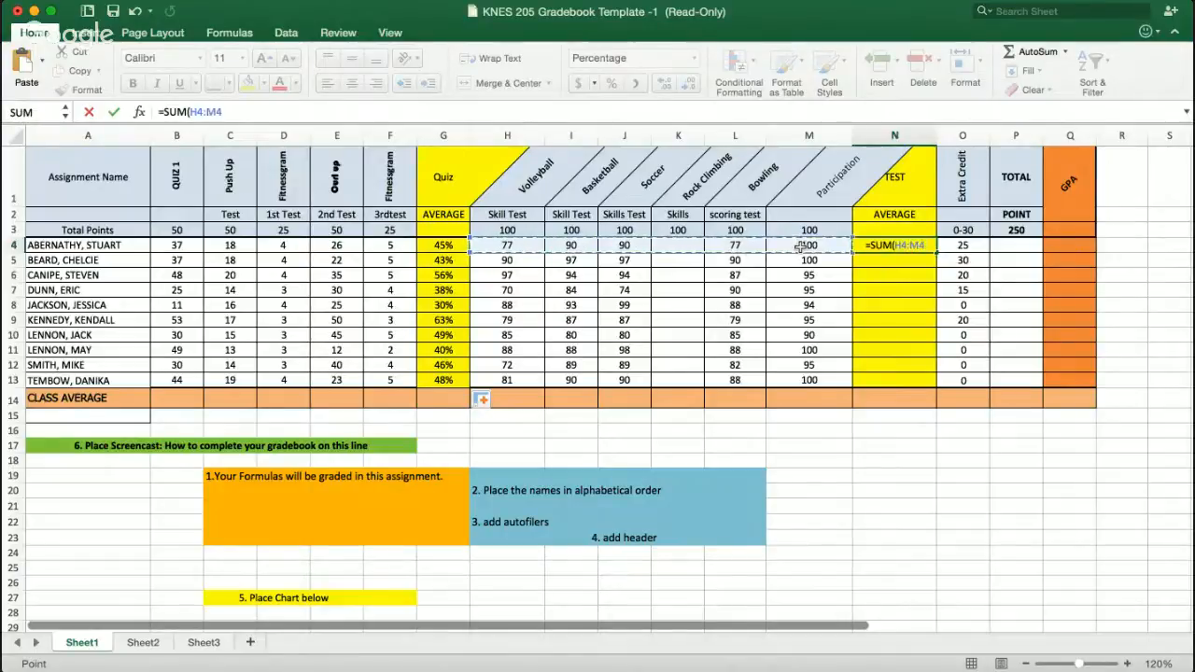
type(")")
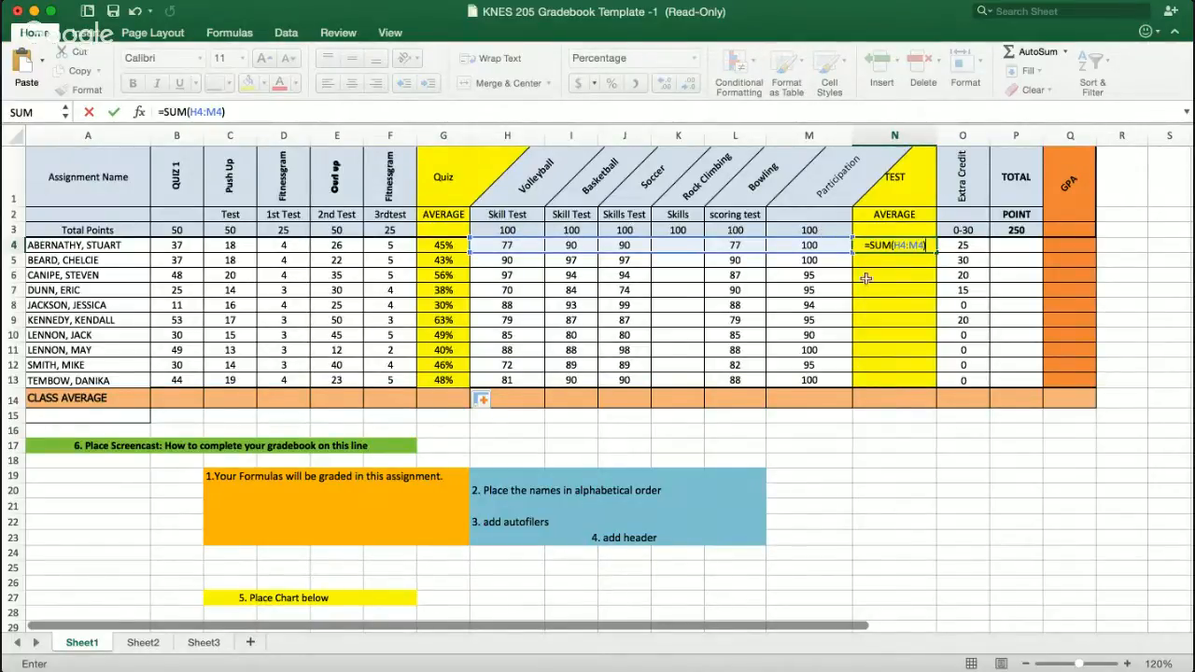
type("/500")
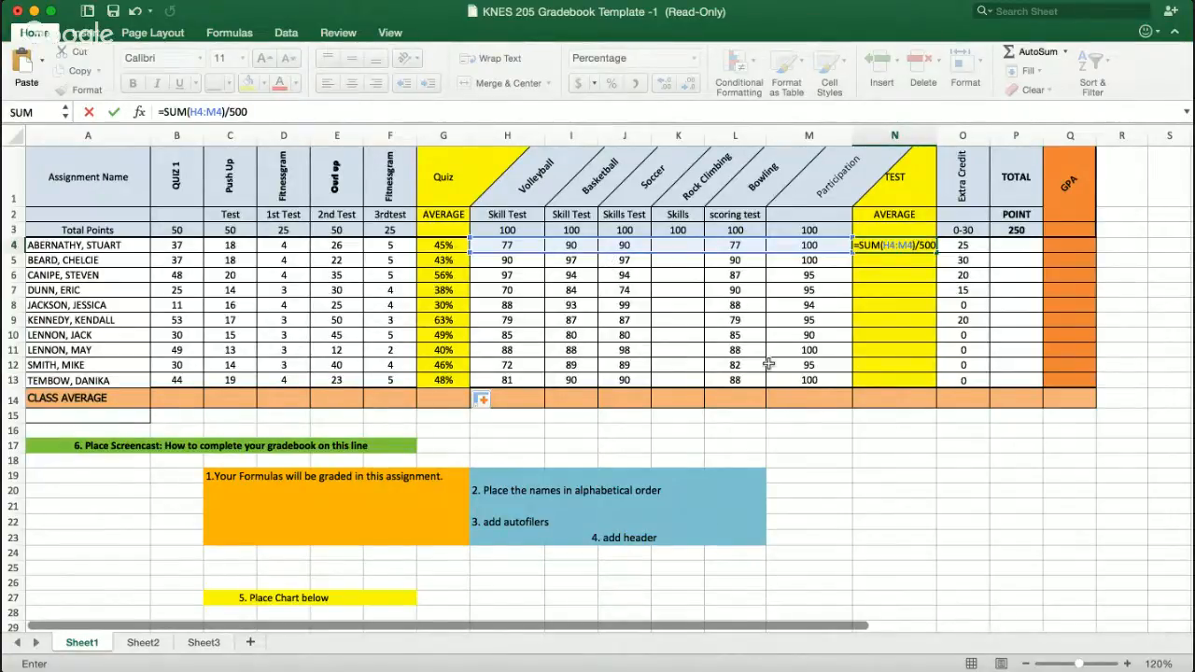
key("Return")
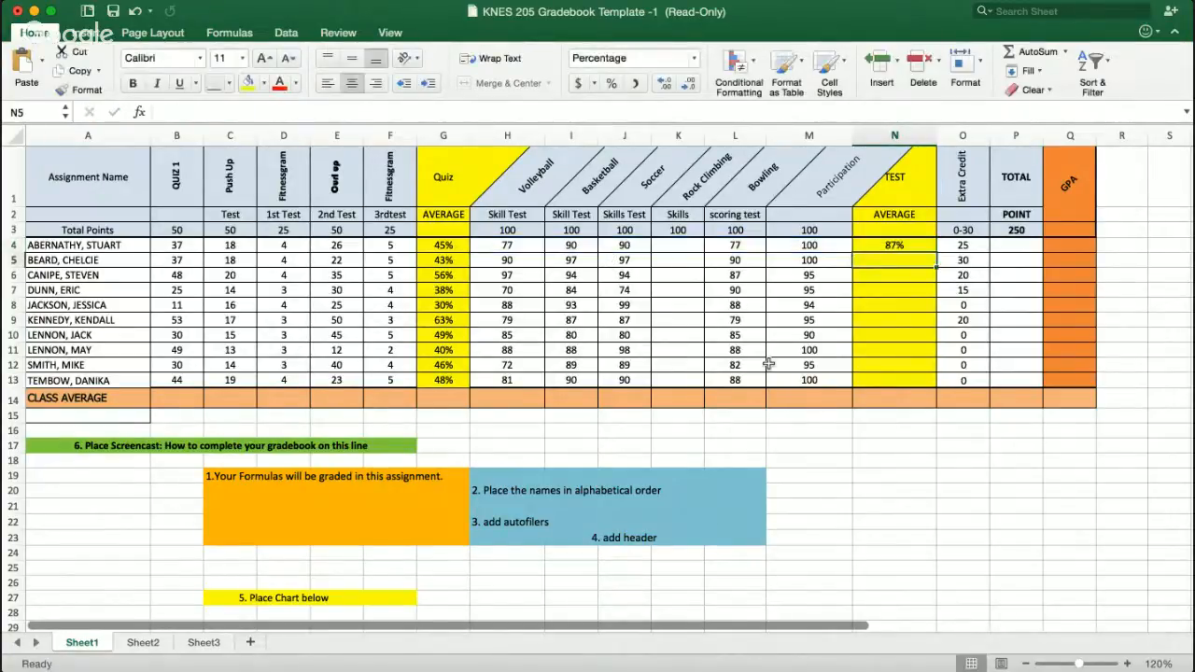
- Fill the test average formula down the TEST column through row 13
left_click(921, 246)
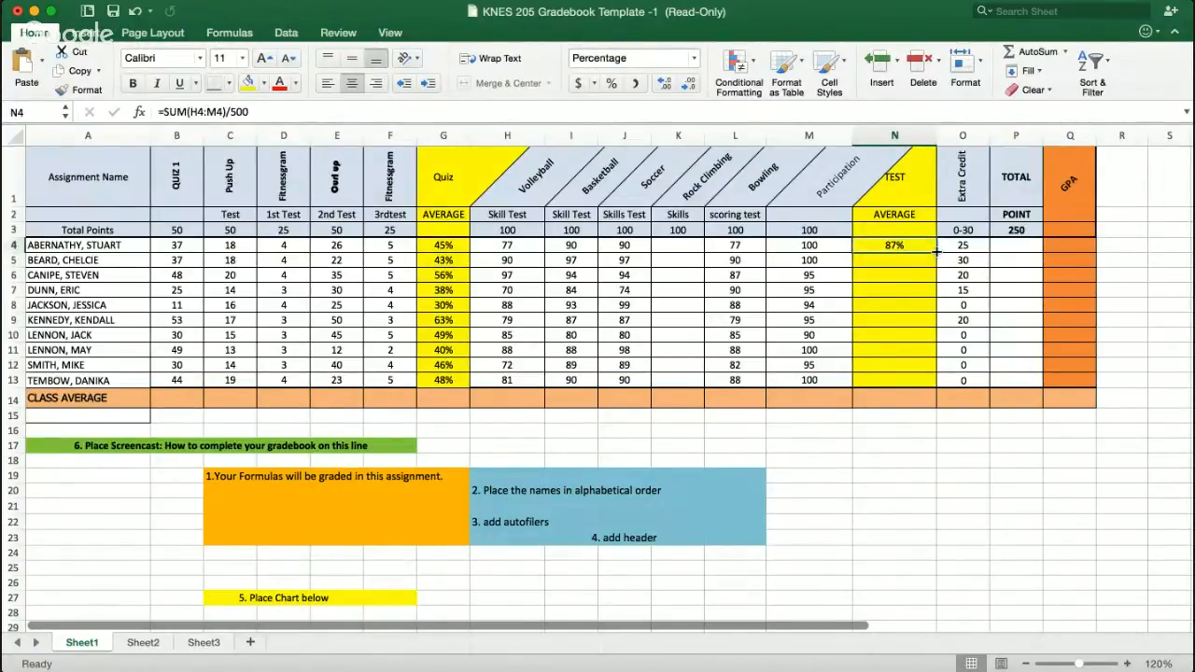
left_click_drag(935, 250, 924, 379)
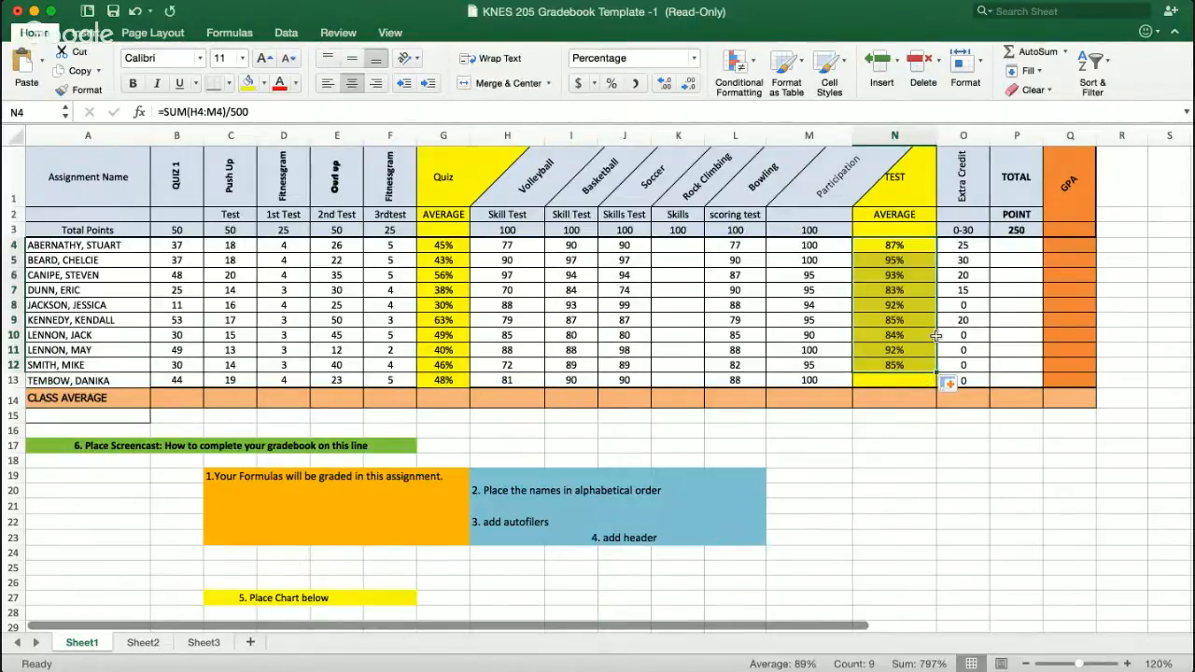
left_click(934, 335)
left_click(933, 367)
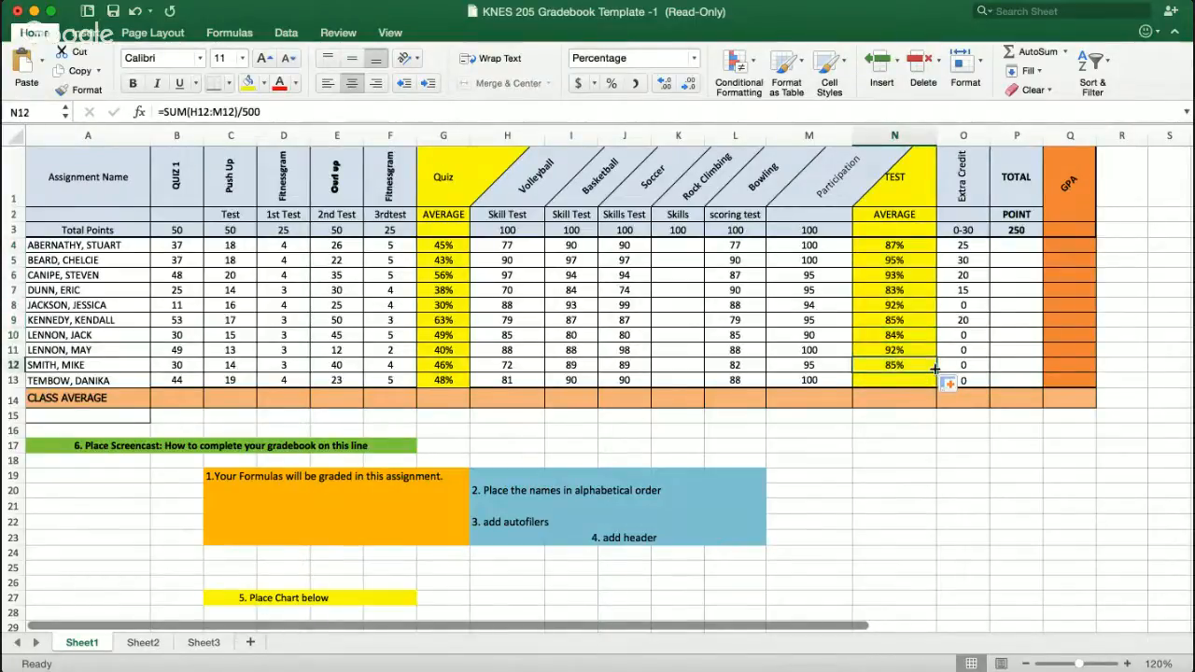
left_click_drag(935, 370, 933, 385)
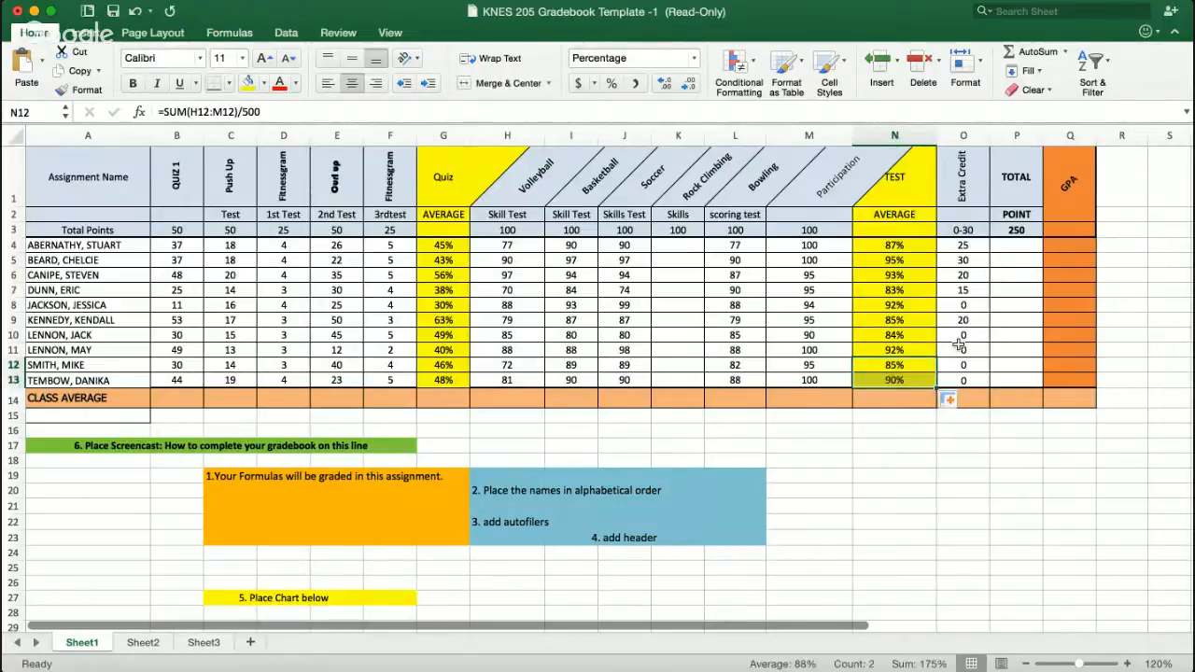
left_click(1002, 319)
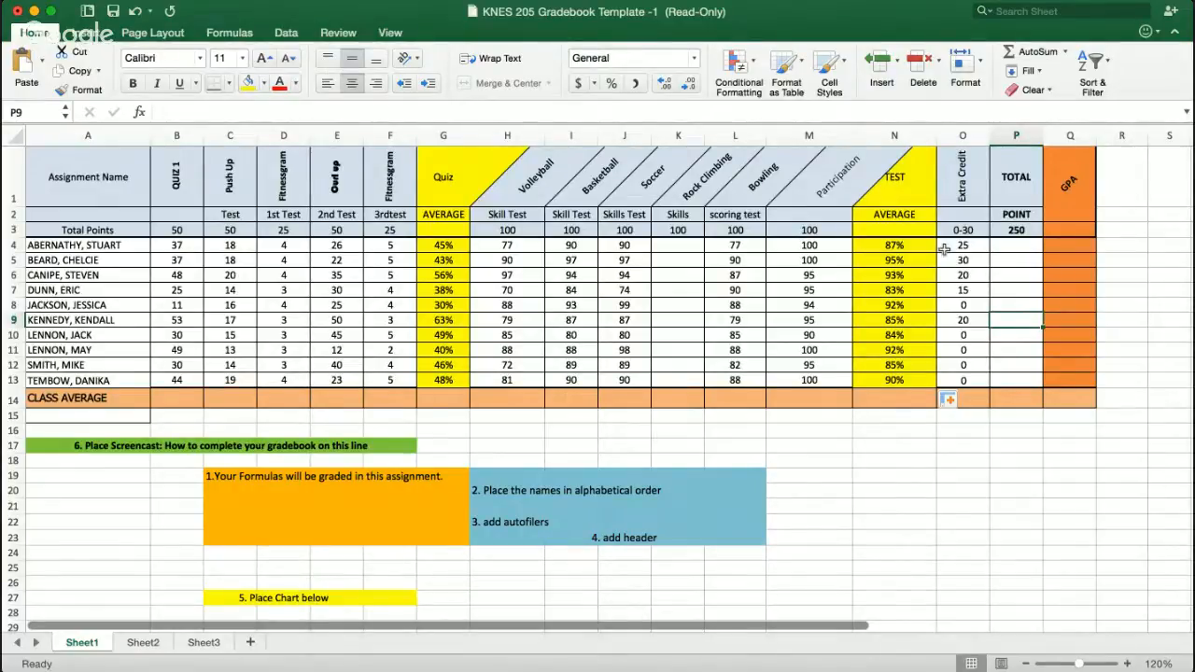
- Total the quiz point values in G3 with AutoSum over B3:F3
left_click(1025, 248)
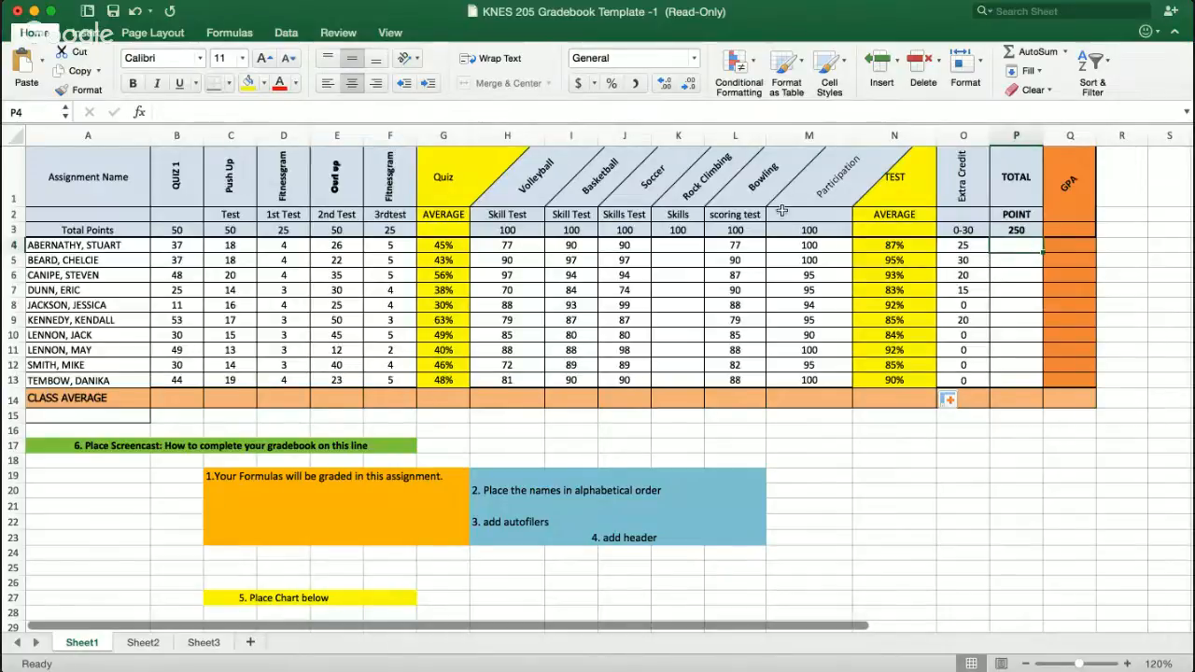
left_click(435, 230)
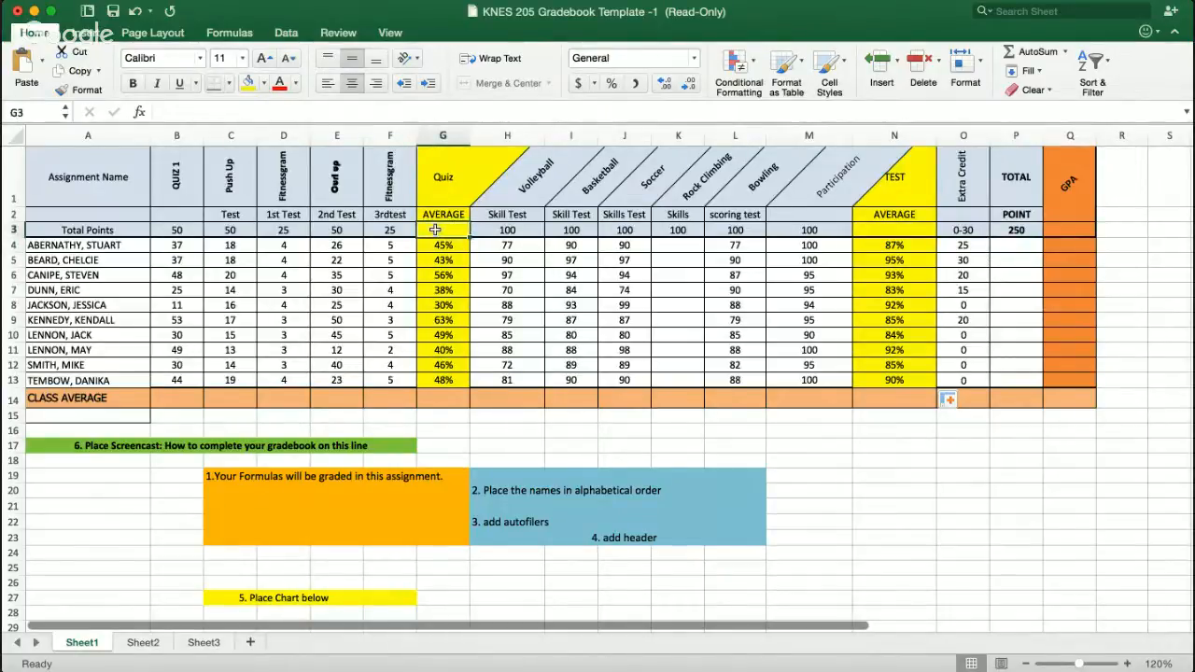
left_click(1036, 52)
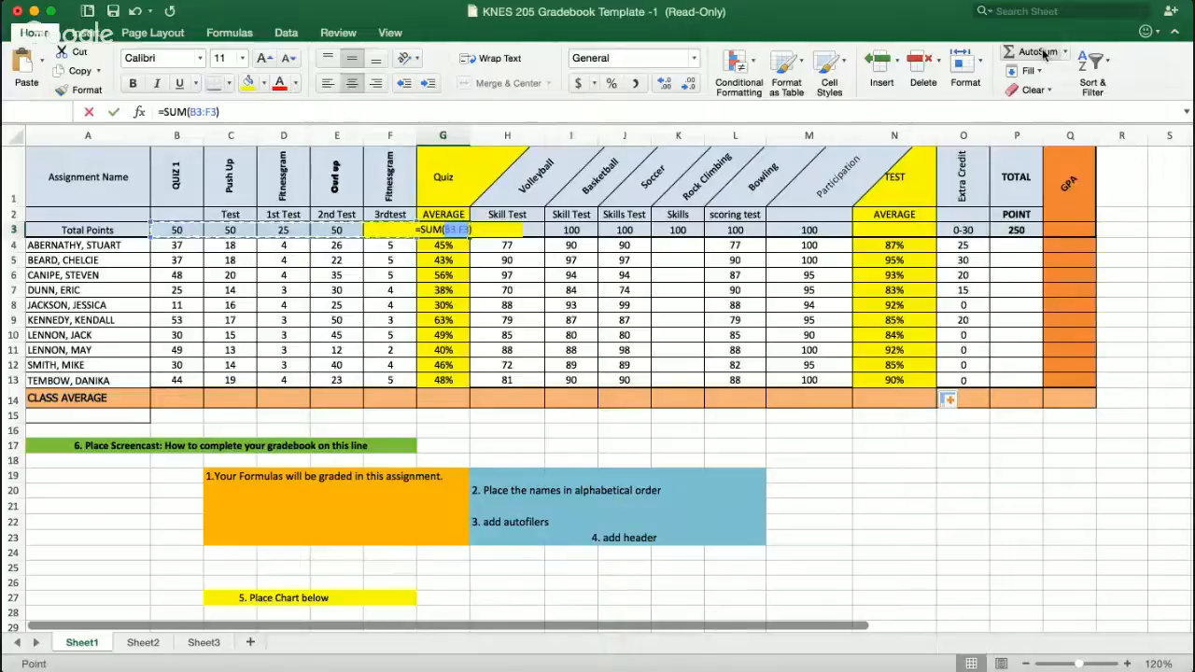
key("Return")
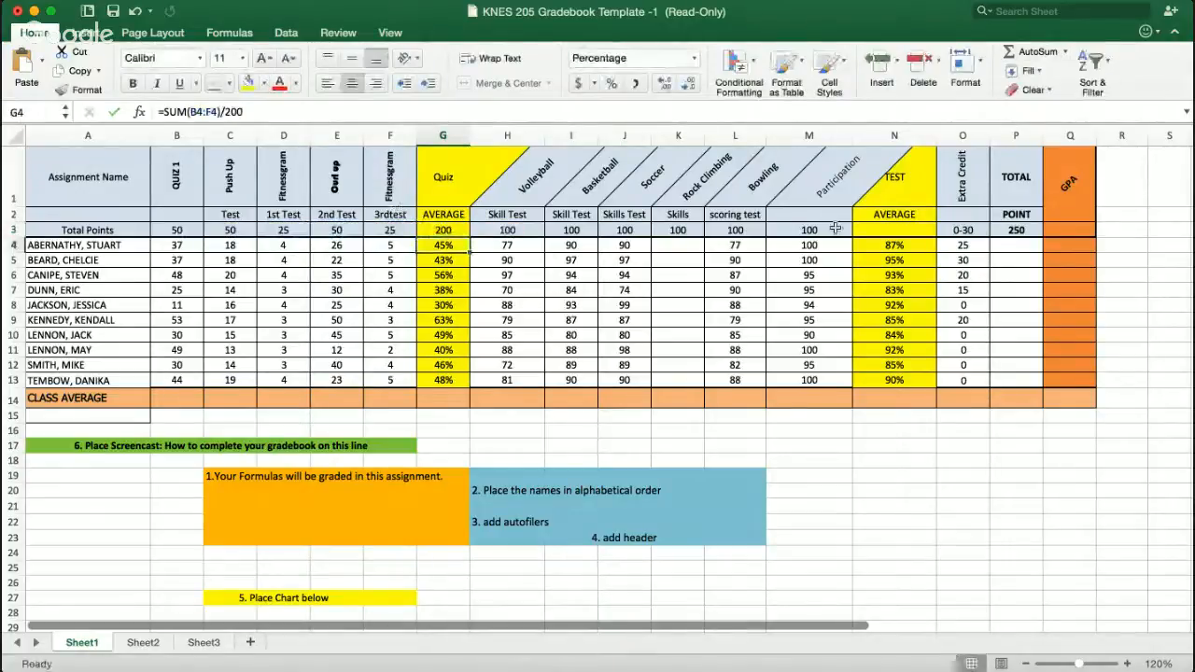
- Total the test point values in N3 with a SUM of cells H3, I3, J3, L3 and M3
left_click(907, 228)
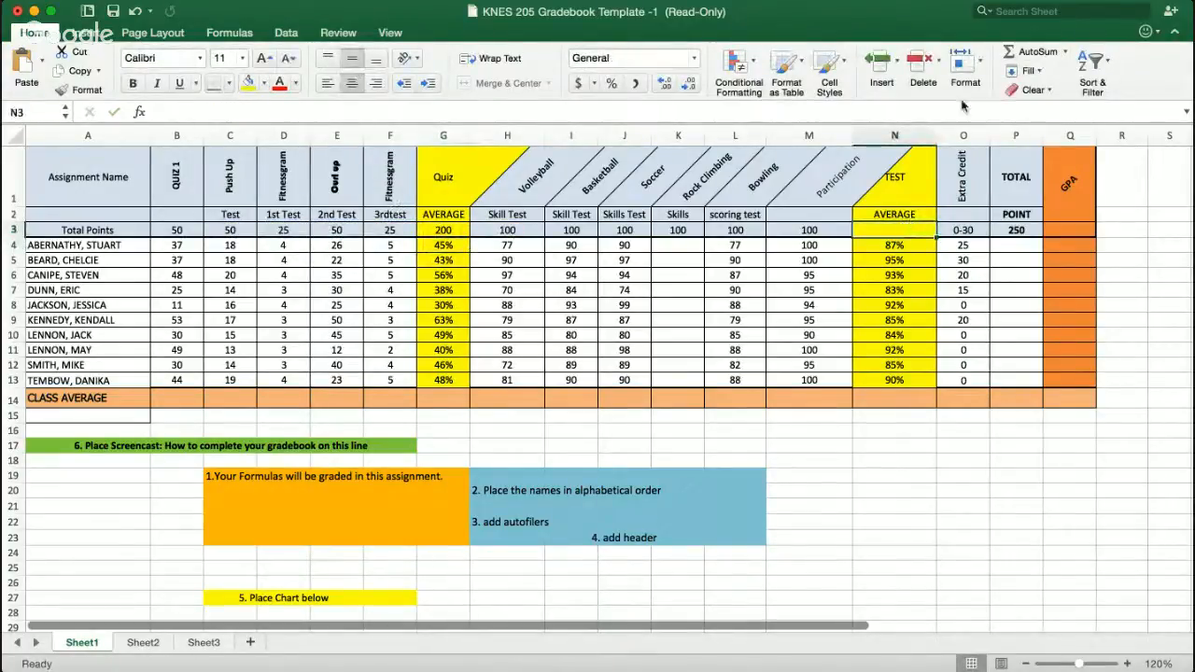
left_click(1009, 56)
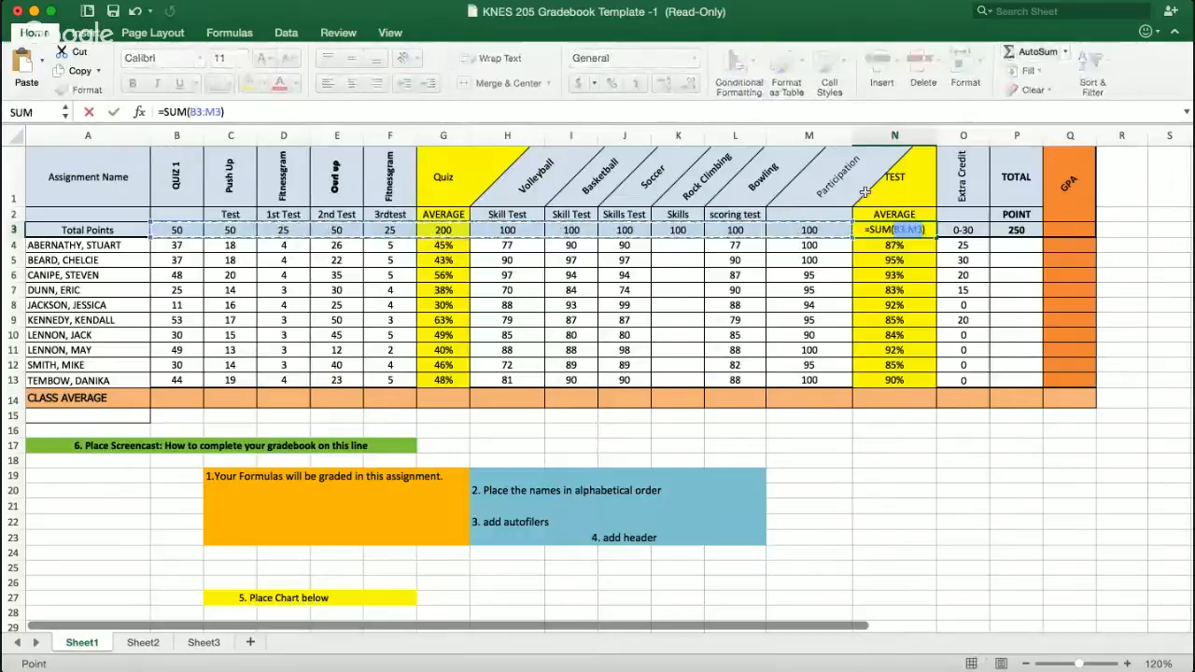
left_click(925, 229)
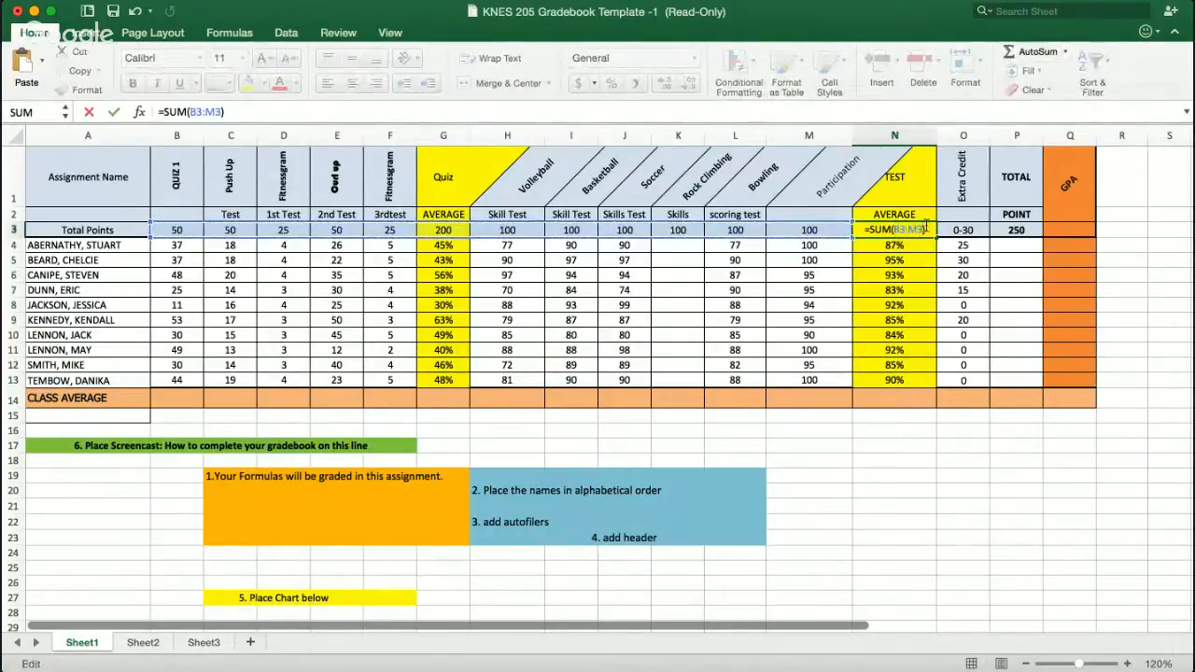
key("BackSpace")
key("BackSpace")
key("BackSpace")
key("BackSpace")
key("BackSpace")
key("BackSpace")
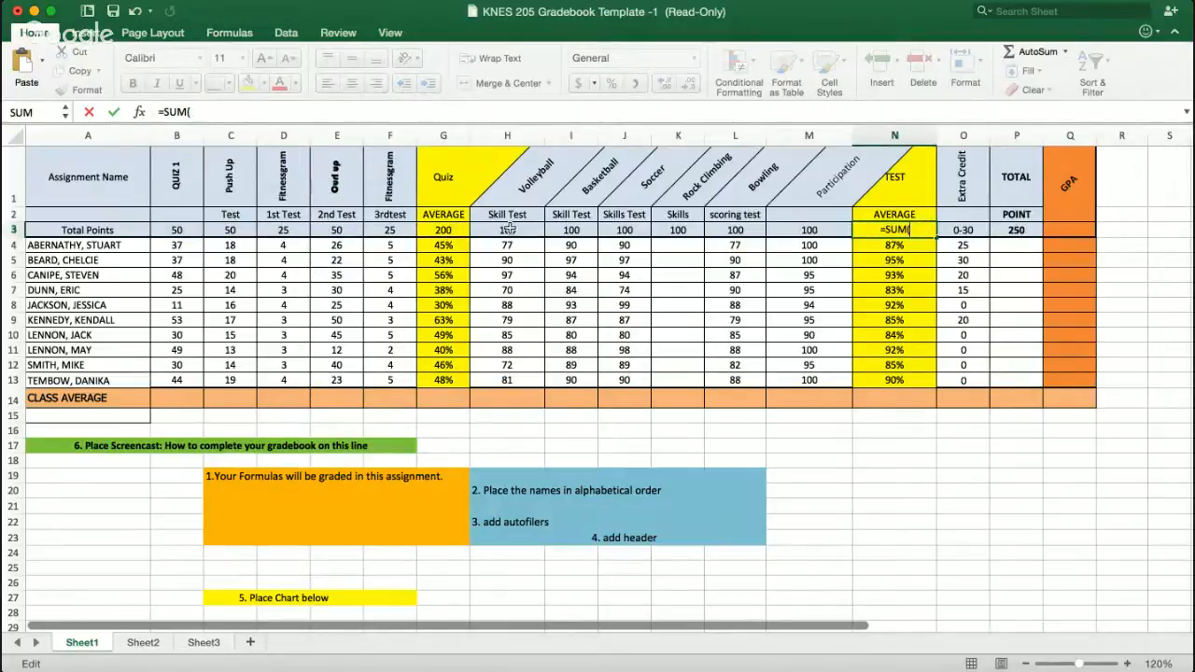
mouse_move(507, 228)
left_mouse_down()
mouse_move(809, 229)
mouse_move(504, 230)
left_mouse_up()
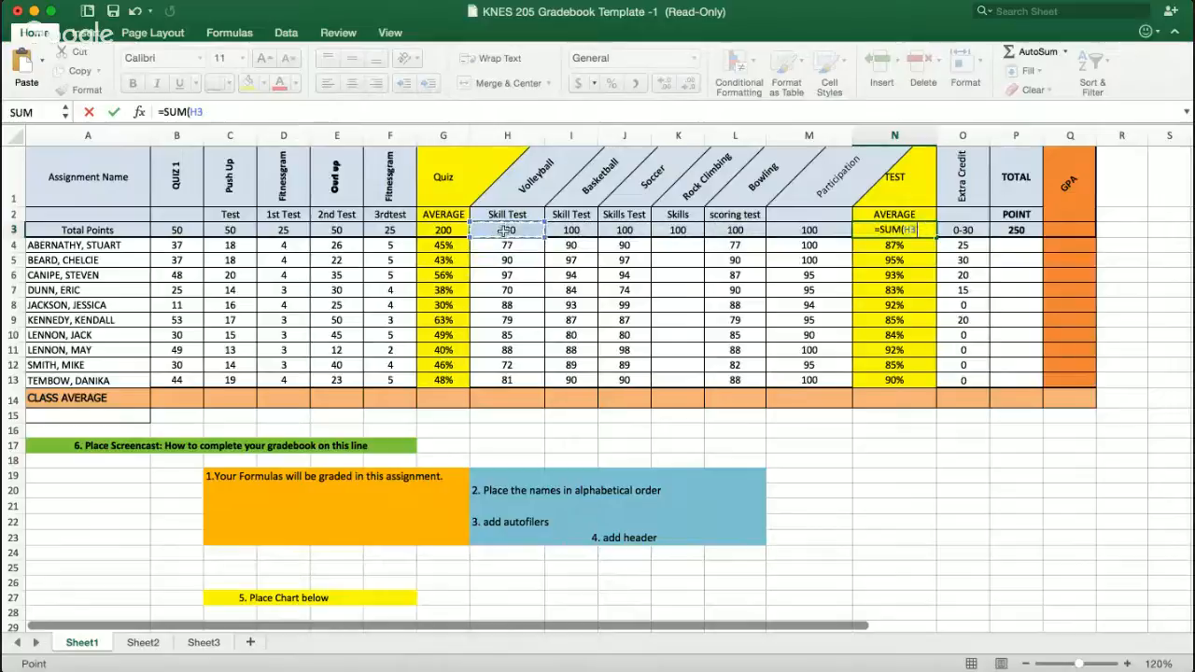
left_click(571, 230, "super")
left_click(624, 229, "super")
left_click(735, 230, "super")
left_click(805, 230, "super")
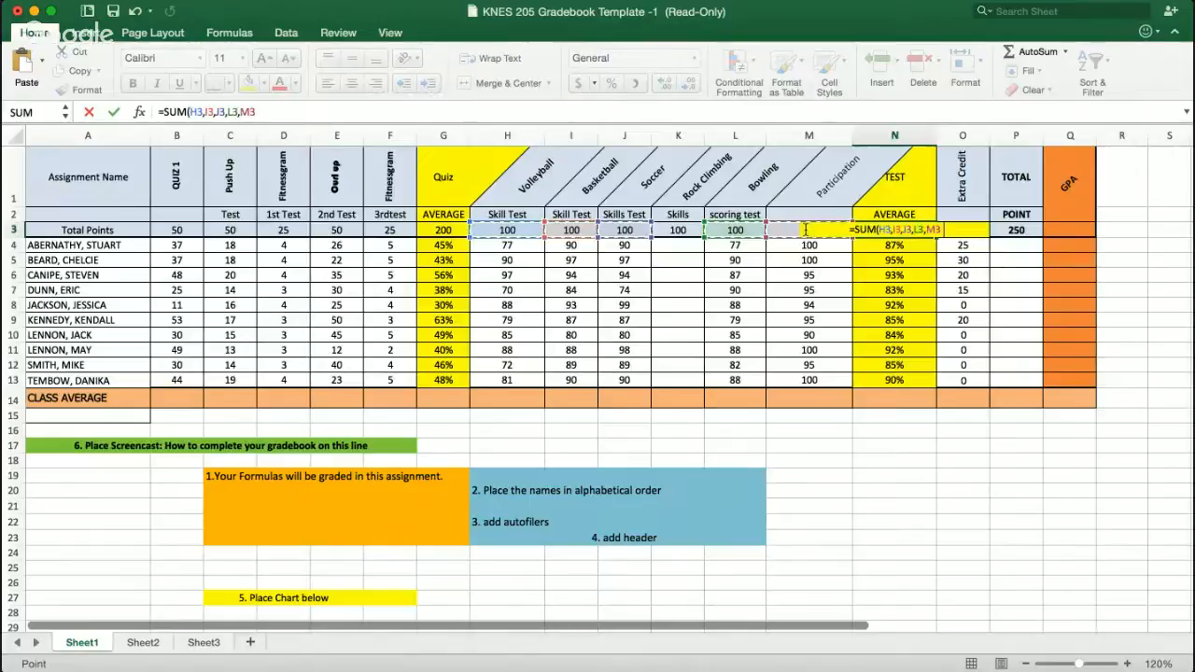
key("BackSpace")
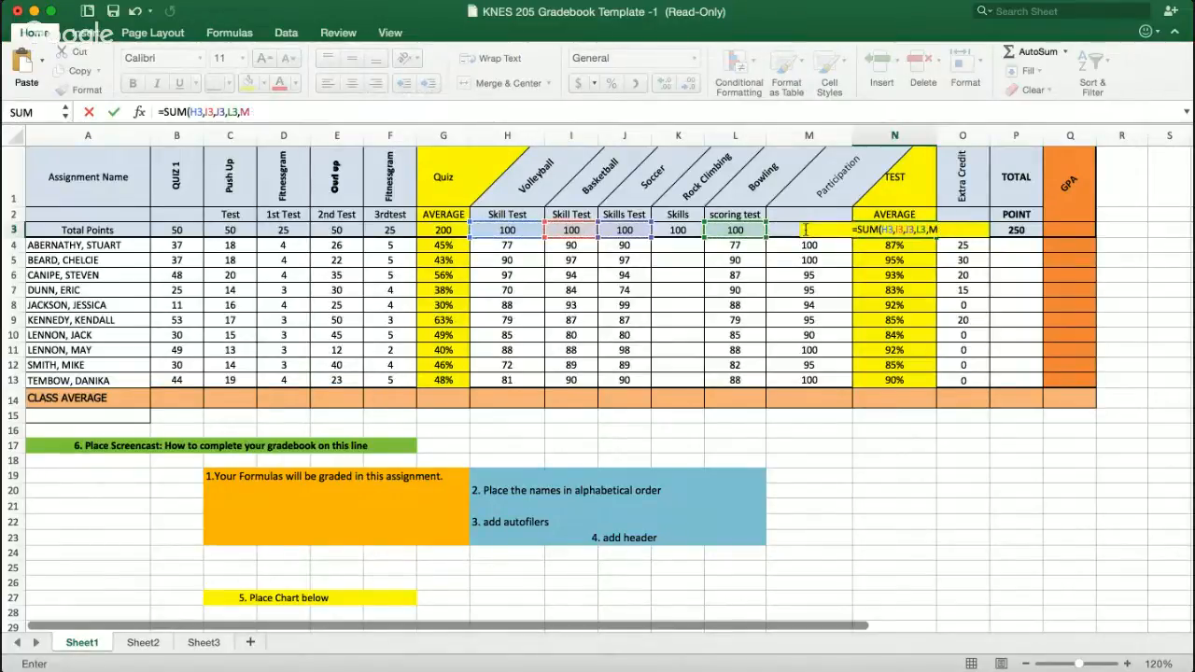
key("BackSpace")
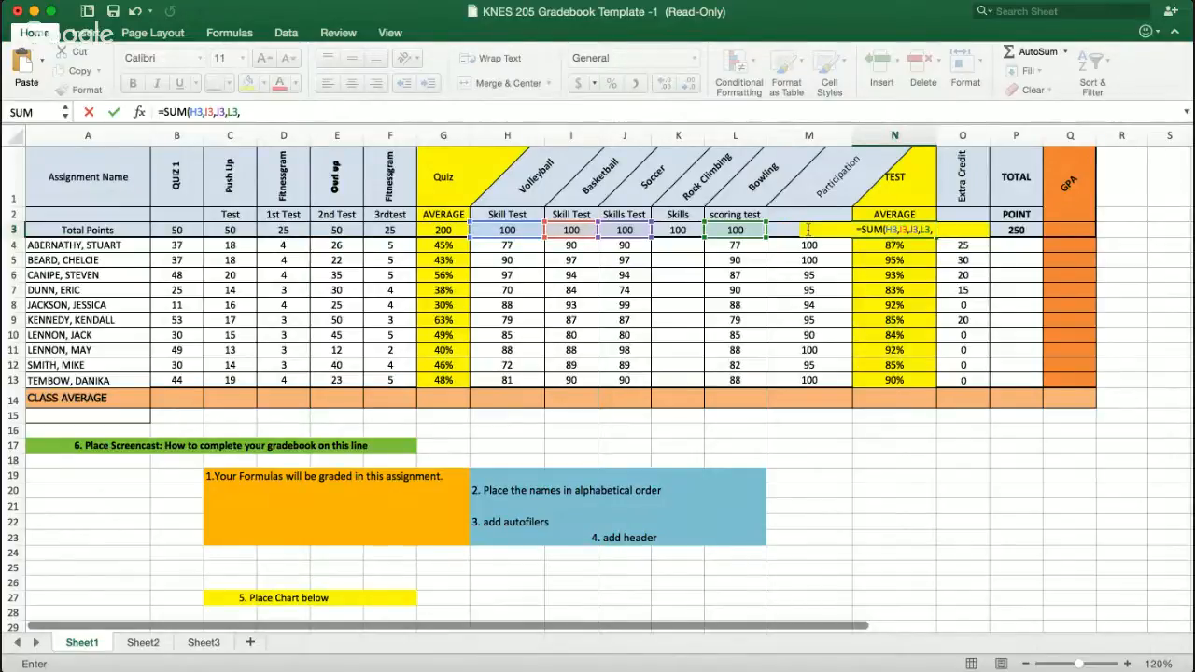
left_click(784, 230)
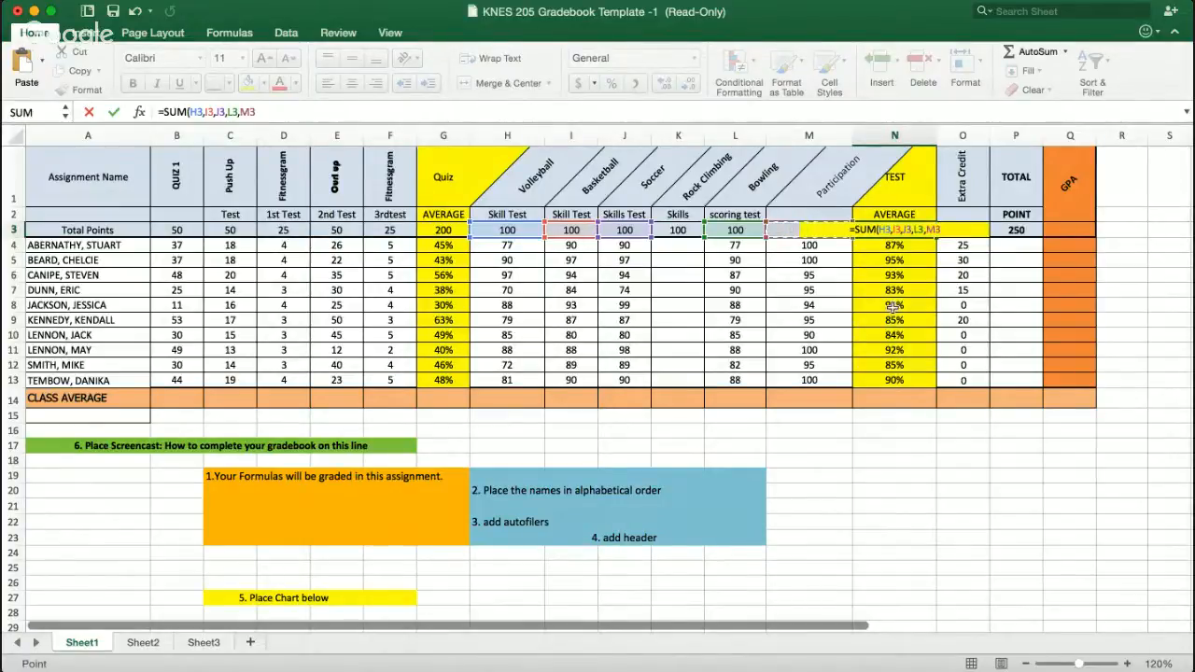
type(")")
key("Return")
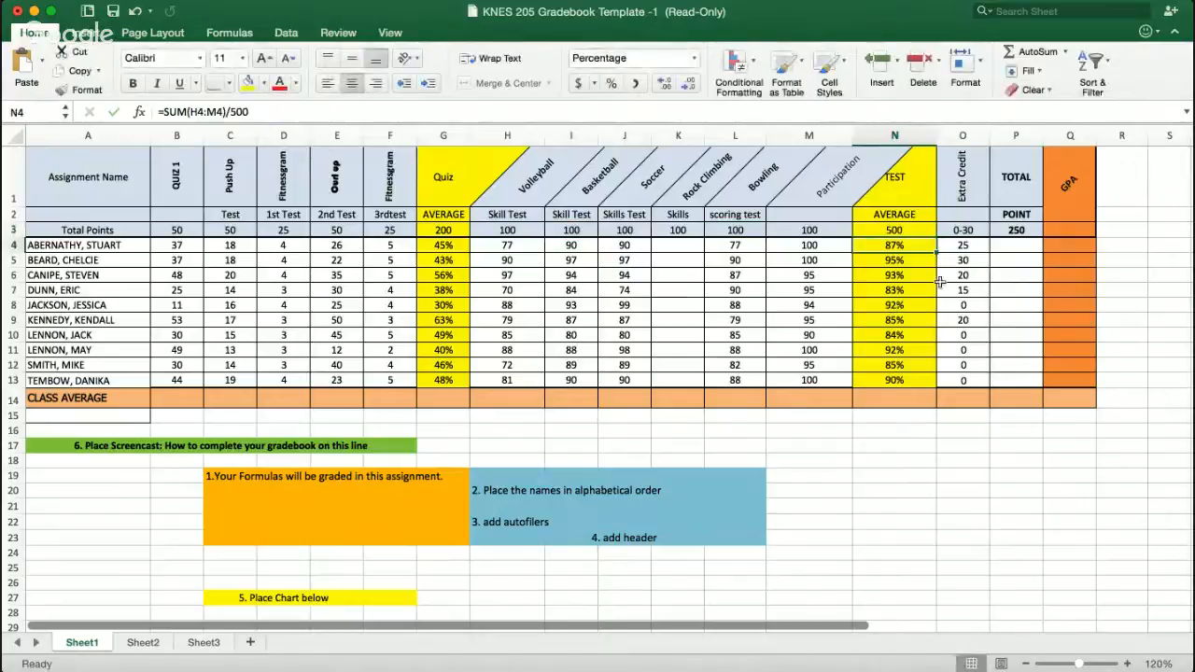
- Total all point values in P3 with a SUM of B3, C3, D3, E3, F3, H3, I3, J3, L3 and M3
left_click(1032, 233)
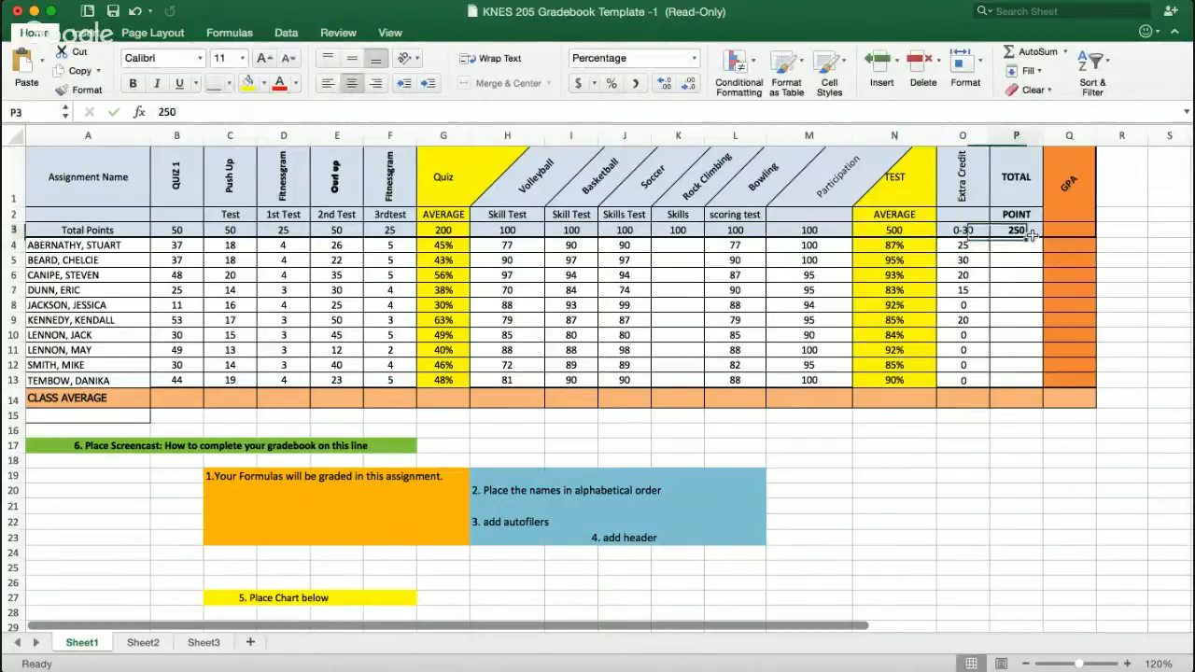
left_click(1026, 51)
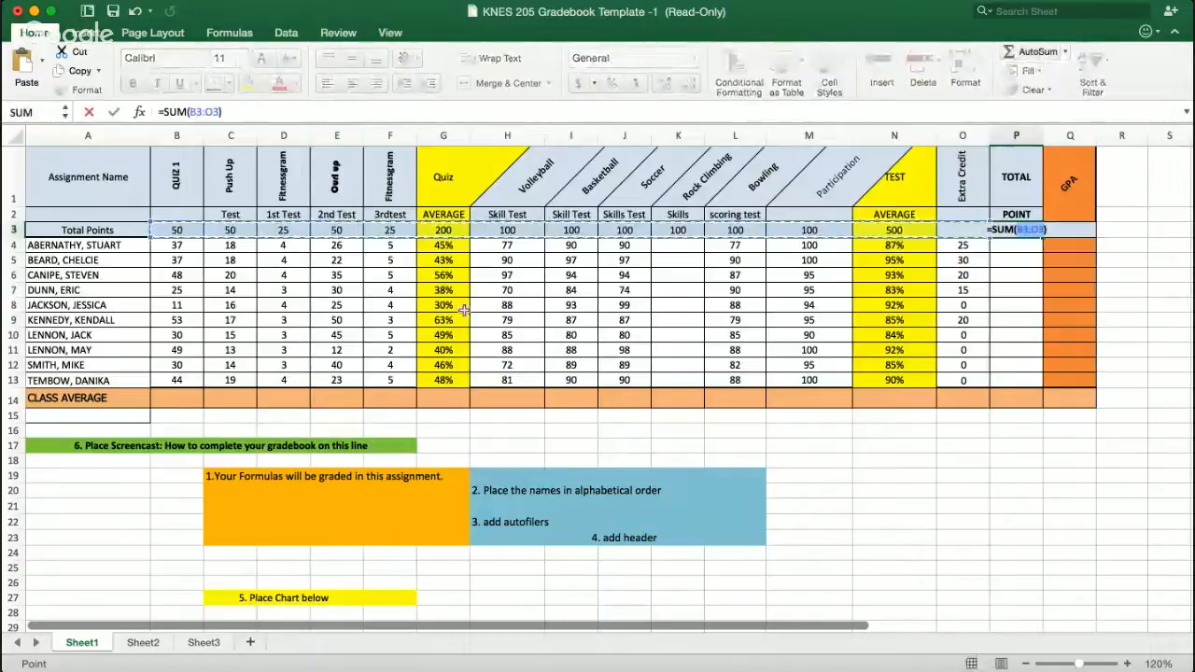
type(",")
left_click(176, 230)
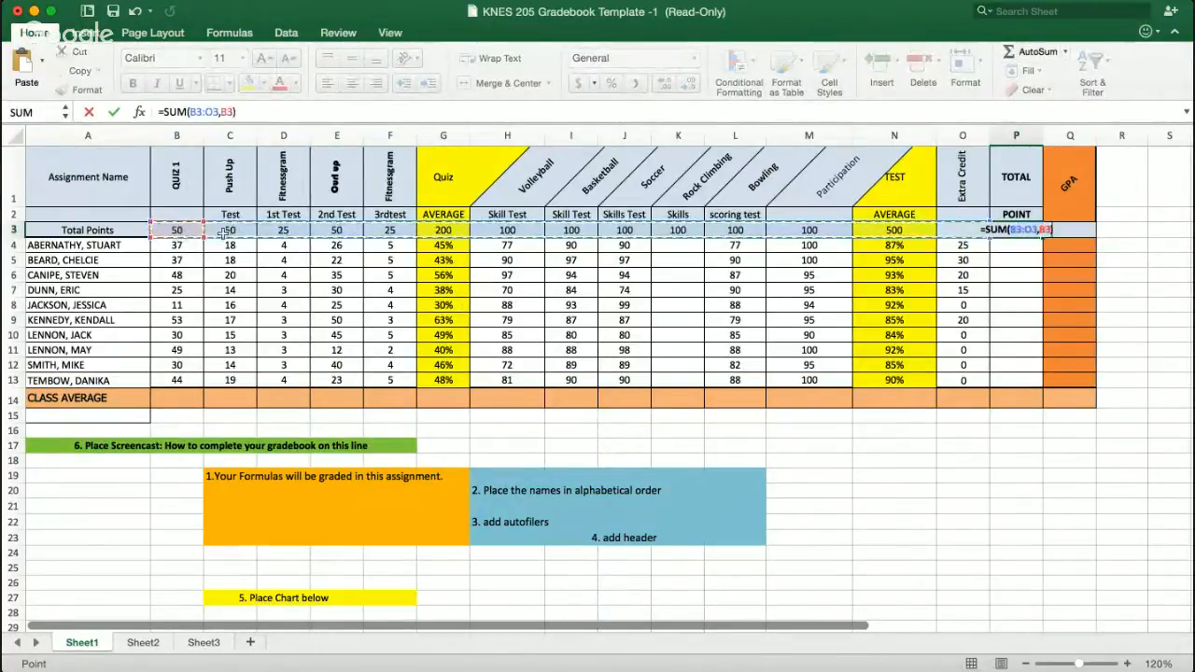
left_click(180, 246)
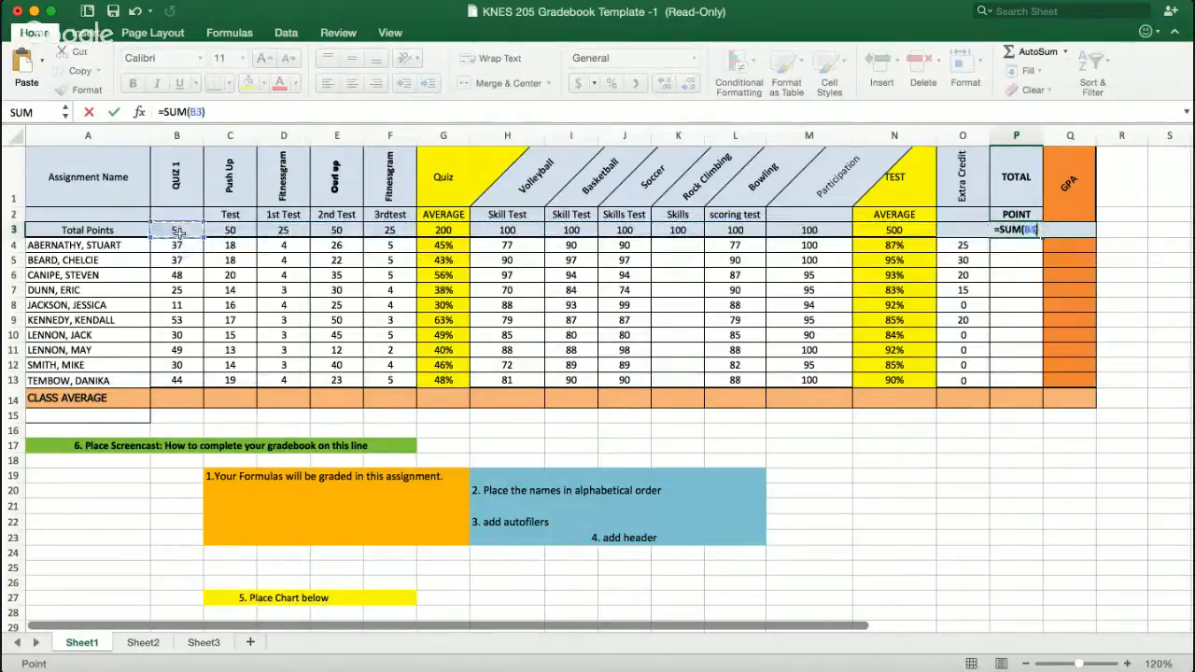
type(",")
left_click(228, 230)
type(",")
left_click(283, 231)
type(",")
left_click(337, 231)
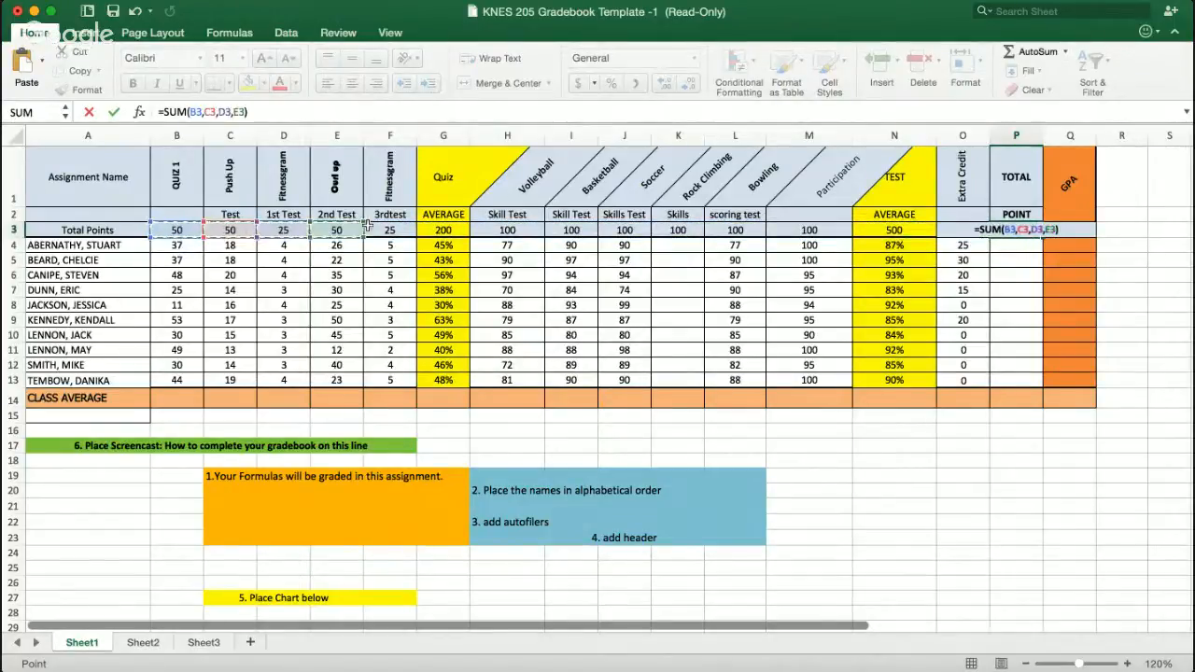
type(",")
left_click(387, 232)
type(",")
left_click(506, 230)
type(",")
left_click(570, 231)
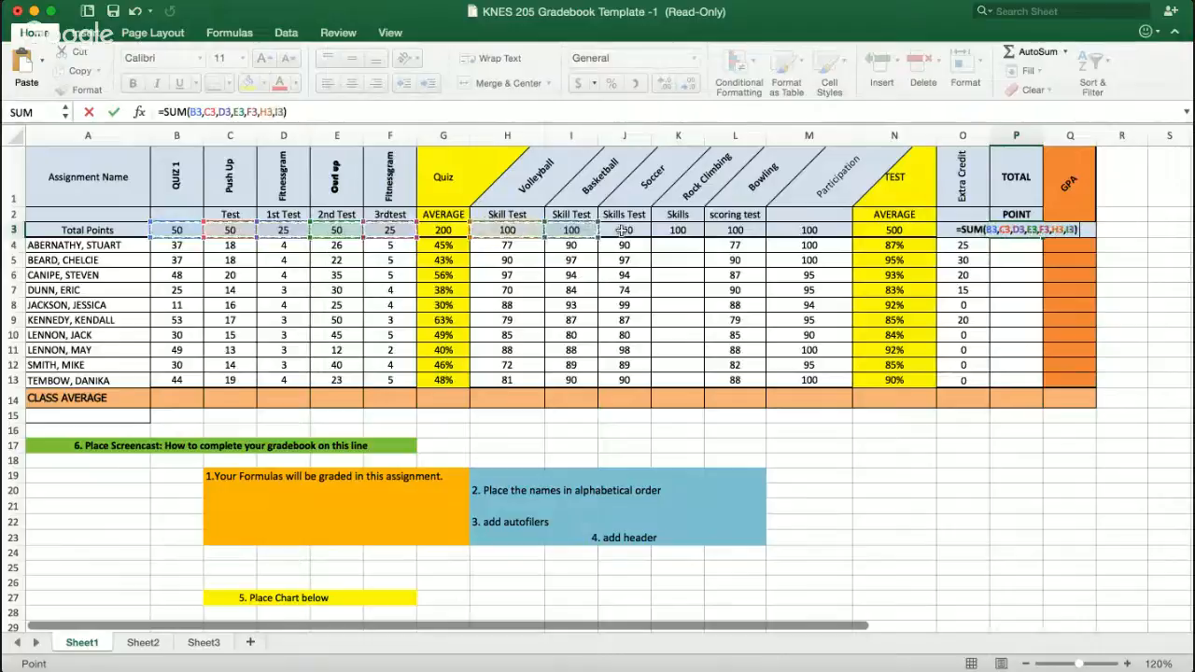
type(",")
left_click(624, 231)
type(",")
left_click(736, 229)
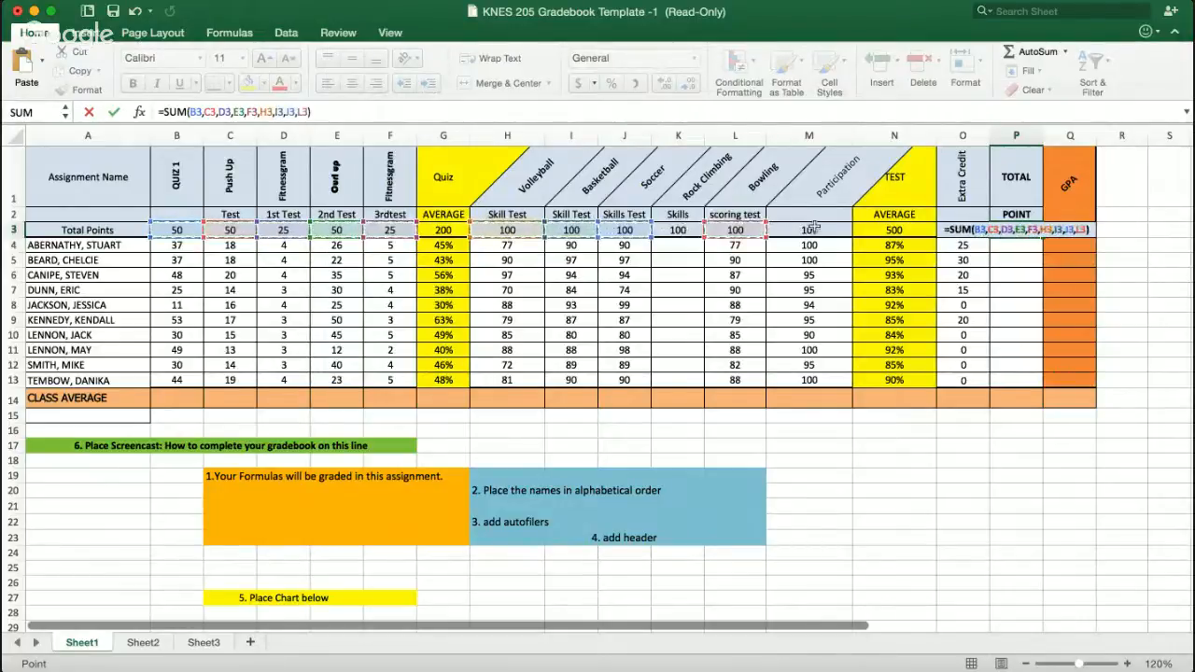
type(",")
left_click(810, 229)
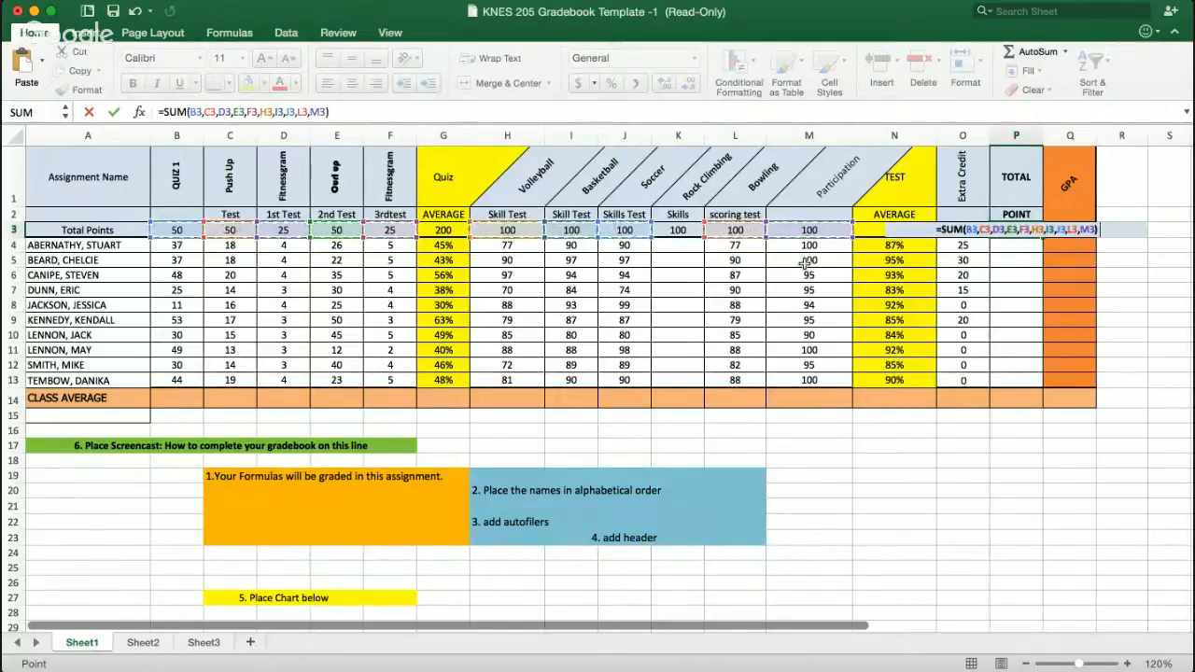
key("Return")
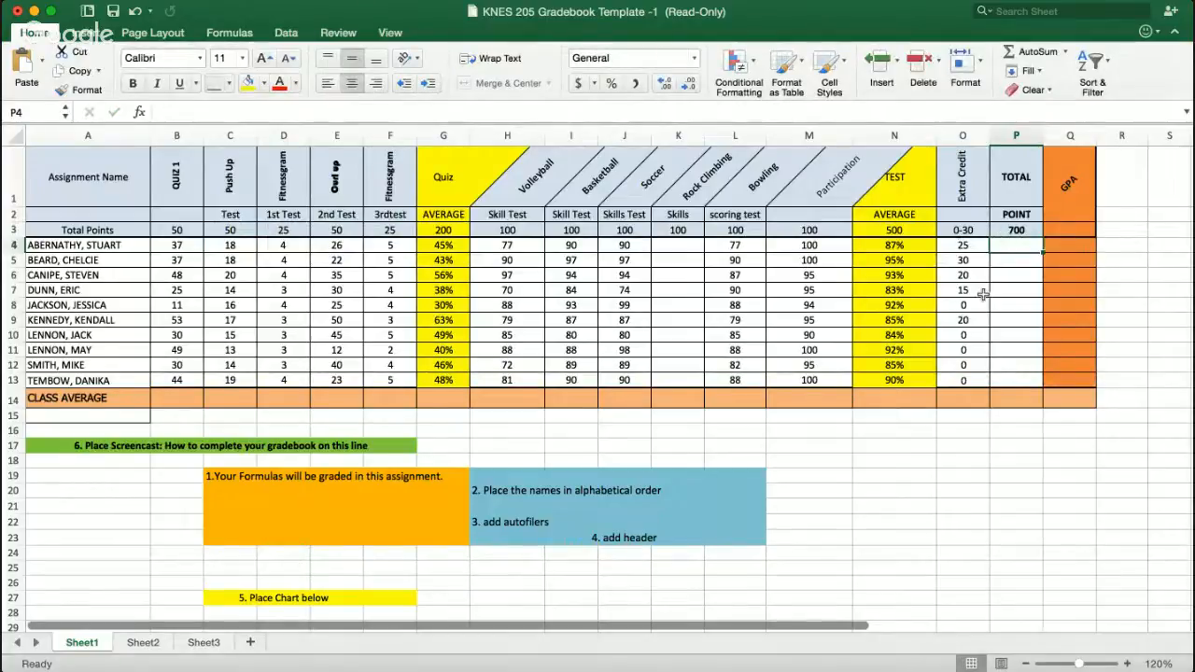
- Enter the total points formula =SUM(B4:F4)+SUM(H4:M4) in P4 for the first student
left_click(966, 245)
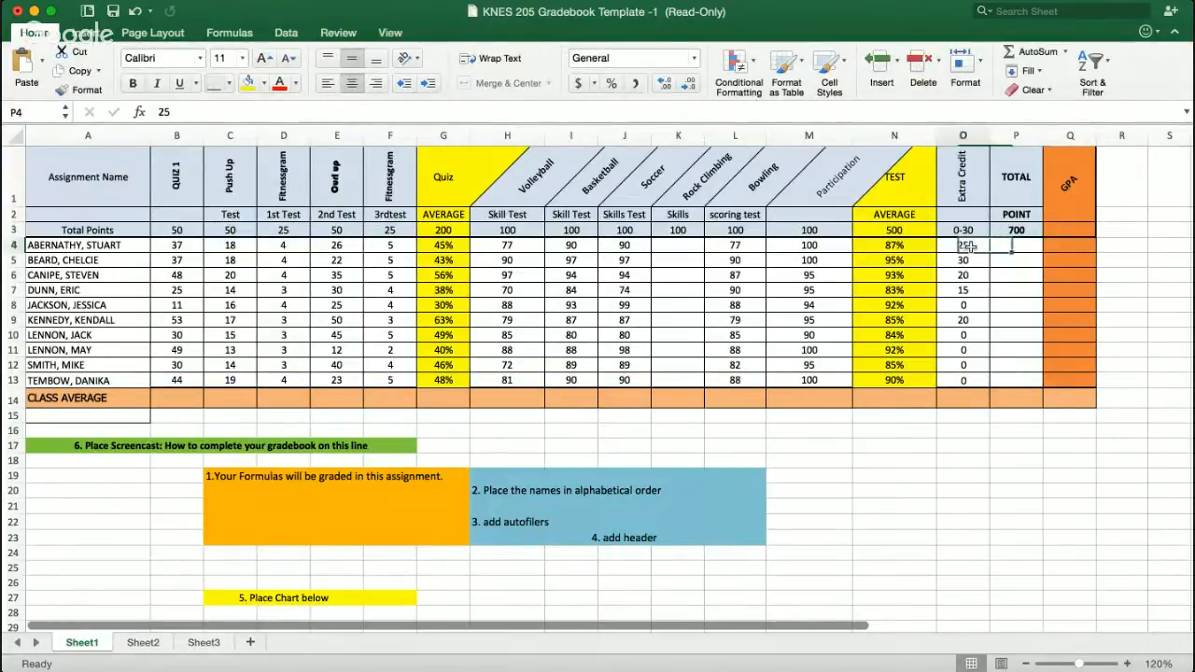
left_click(1005, 246)
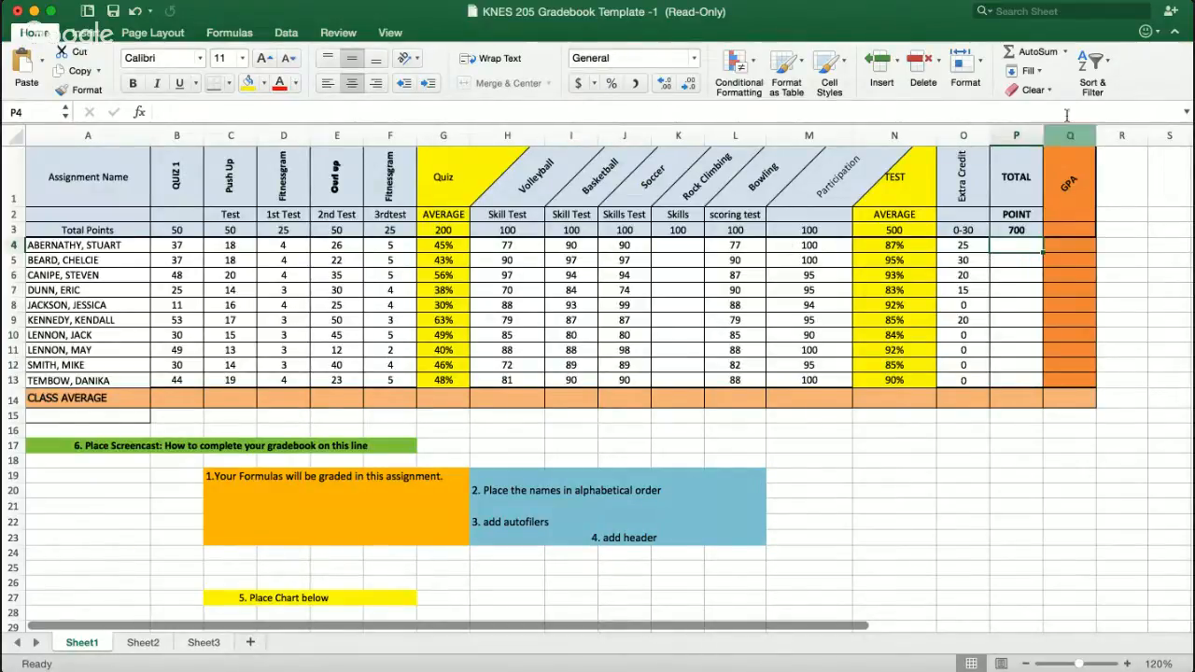
left_click(1032, 50)
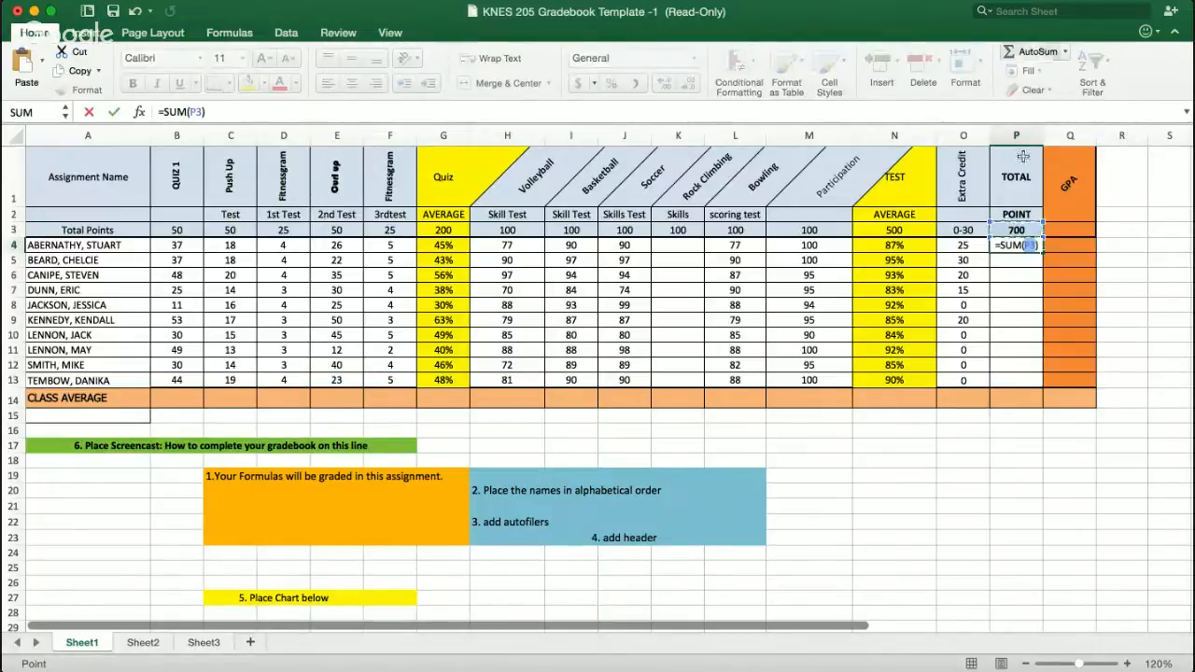
left_click(1037, 245)
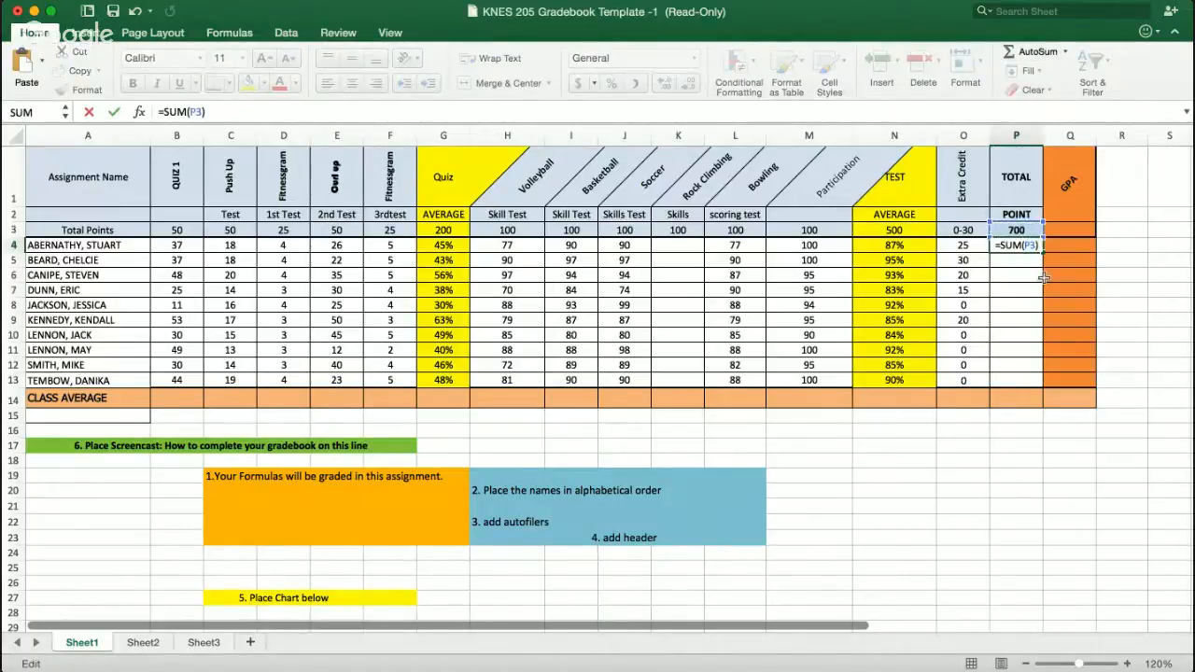
key("BackSpace")
key("BackSpace")
key("BackSpace")
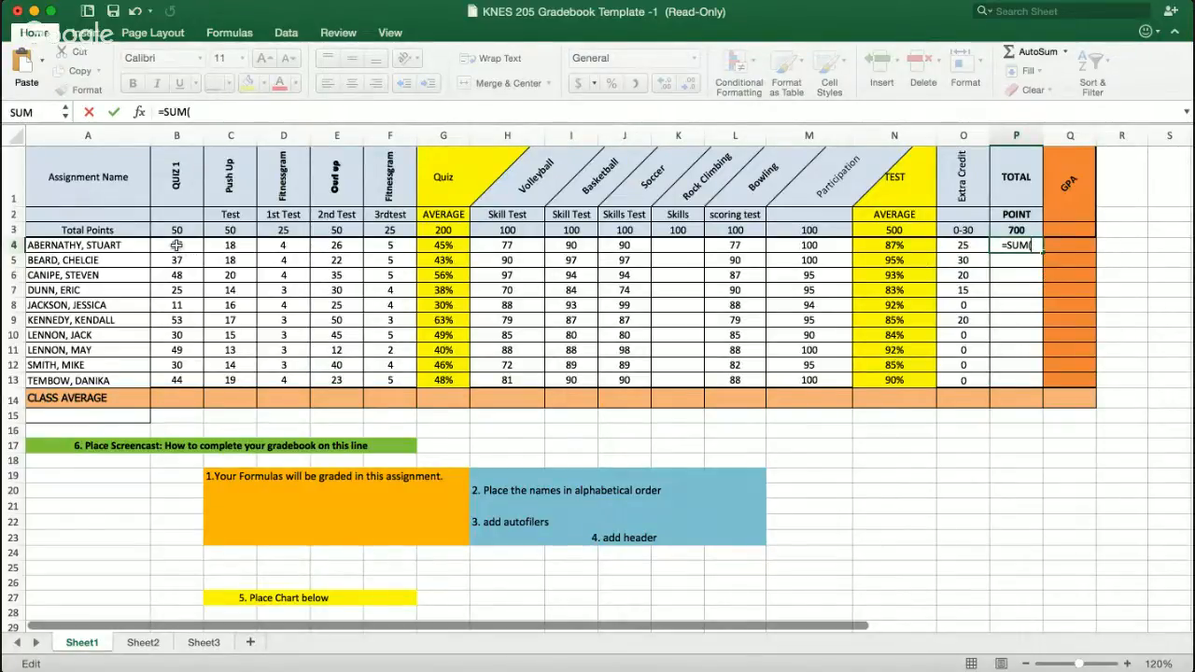
left_click_drag(177, 245, 397, 244)
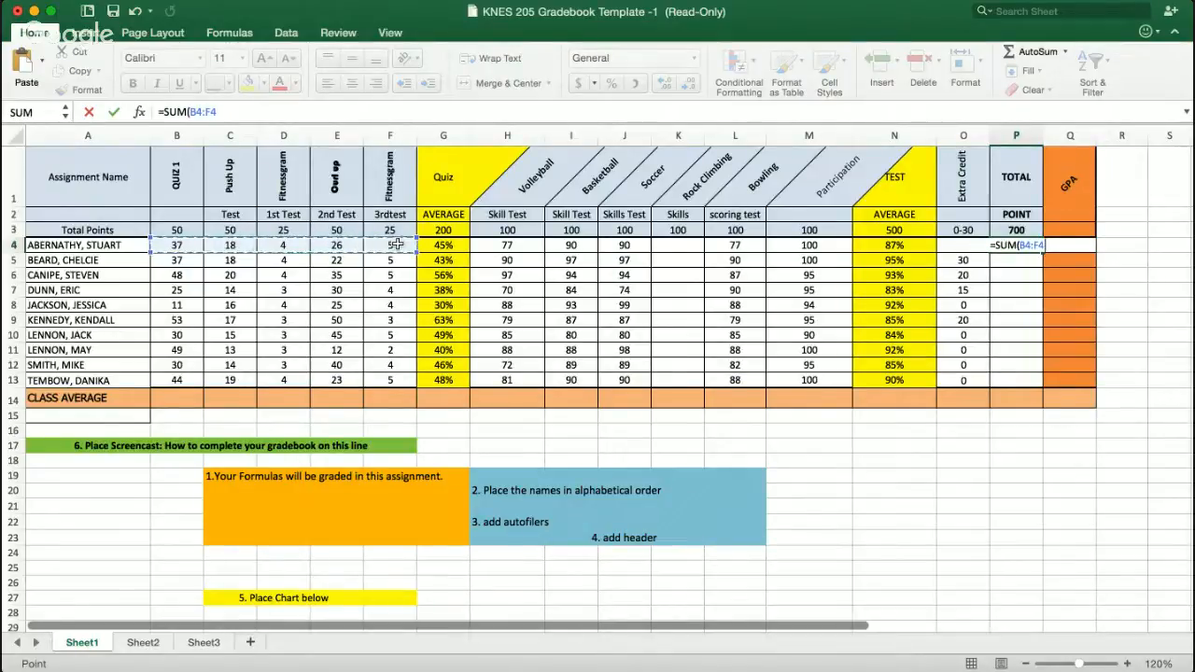
type(")+")
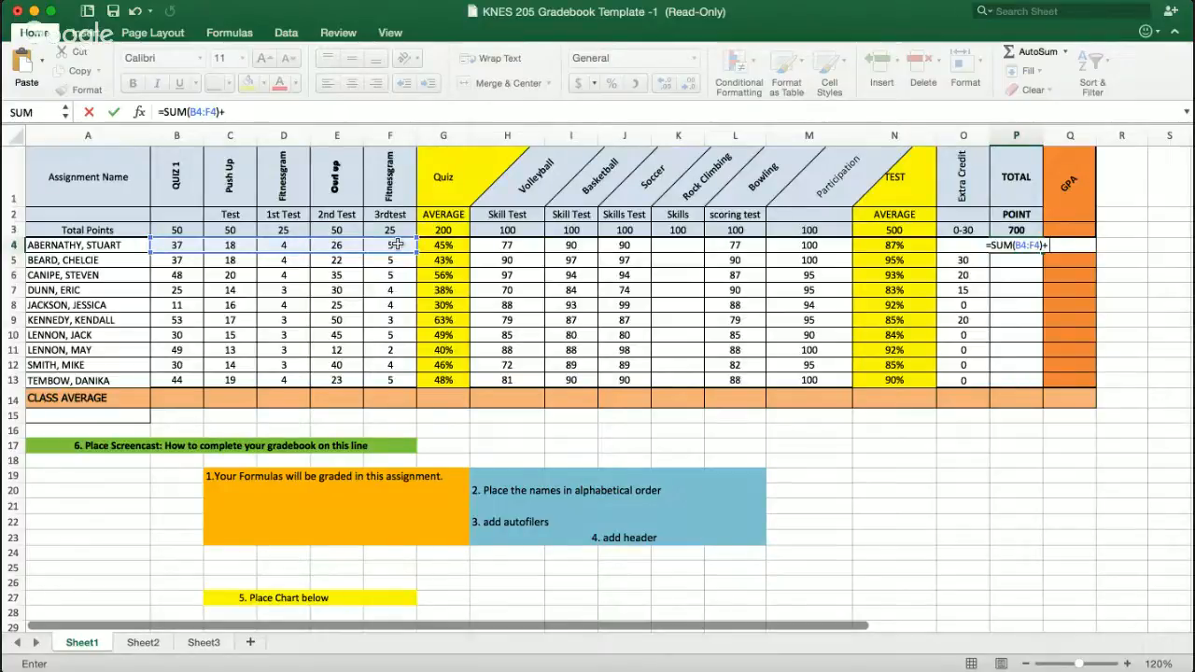
type("SUM")
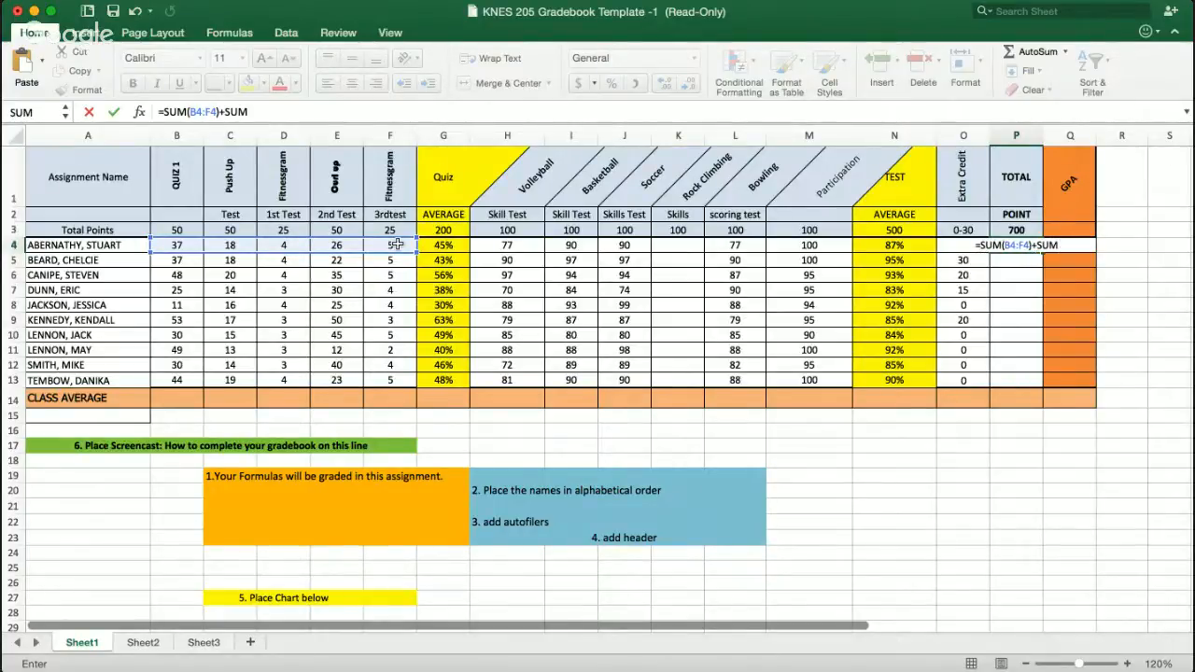
type("(")
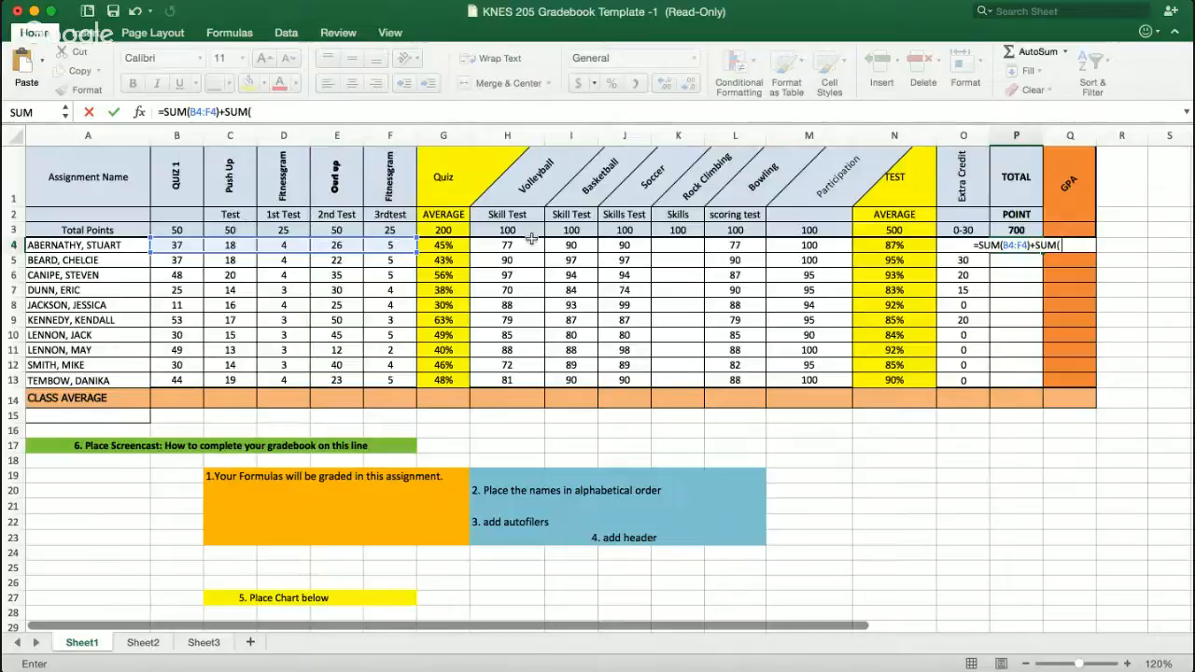
left_click_drag(503, 246, 618, 245)
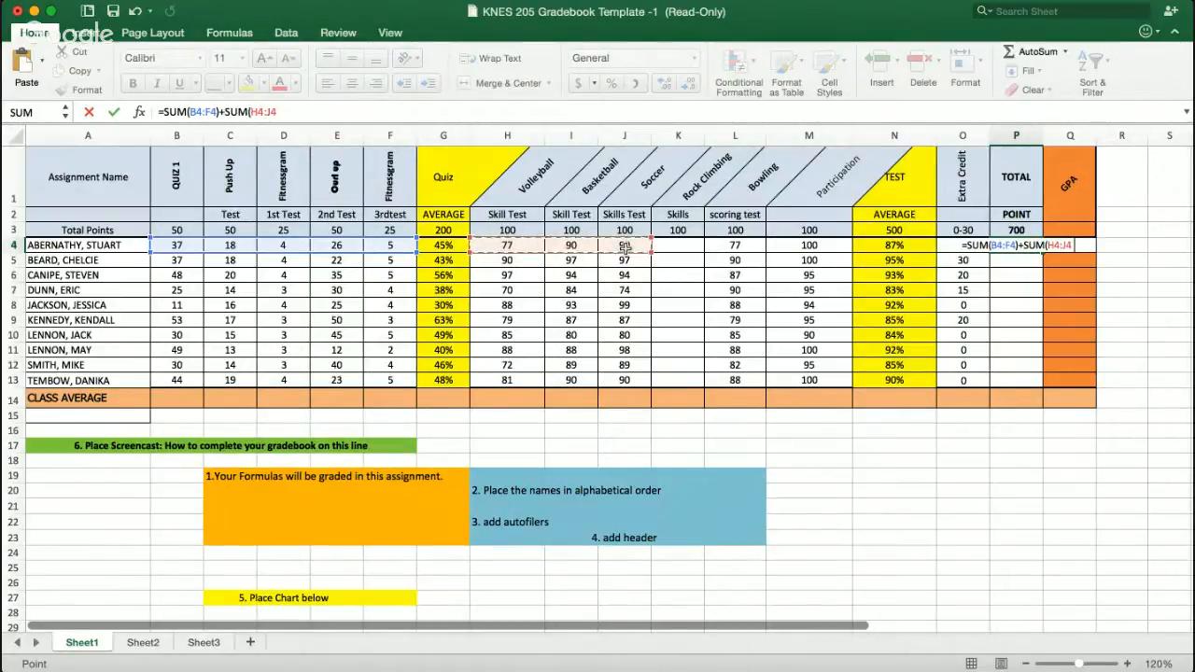
left_click_drag(624, 245, 802, 245)
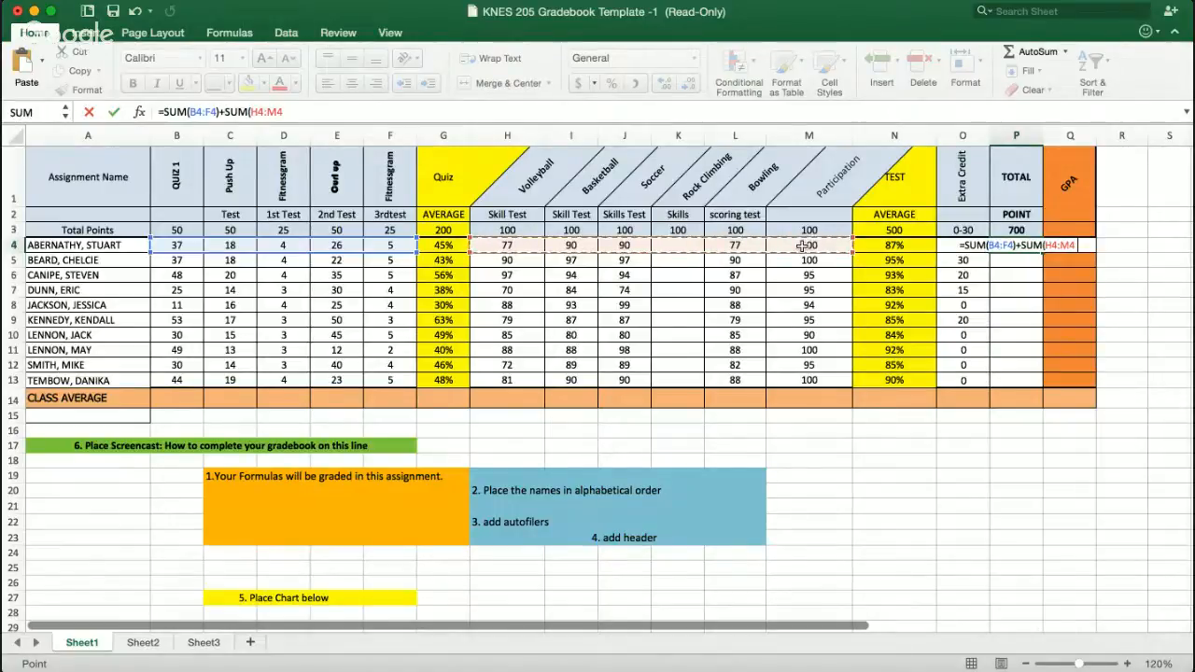
type(")")
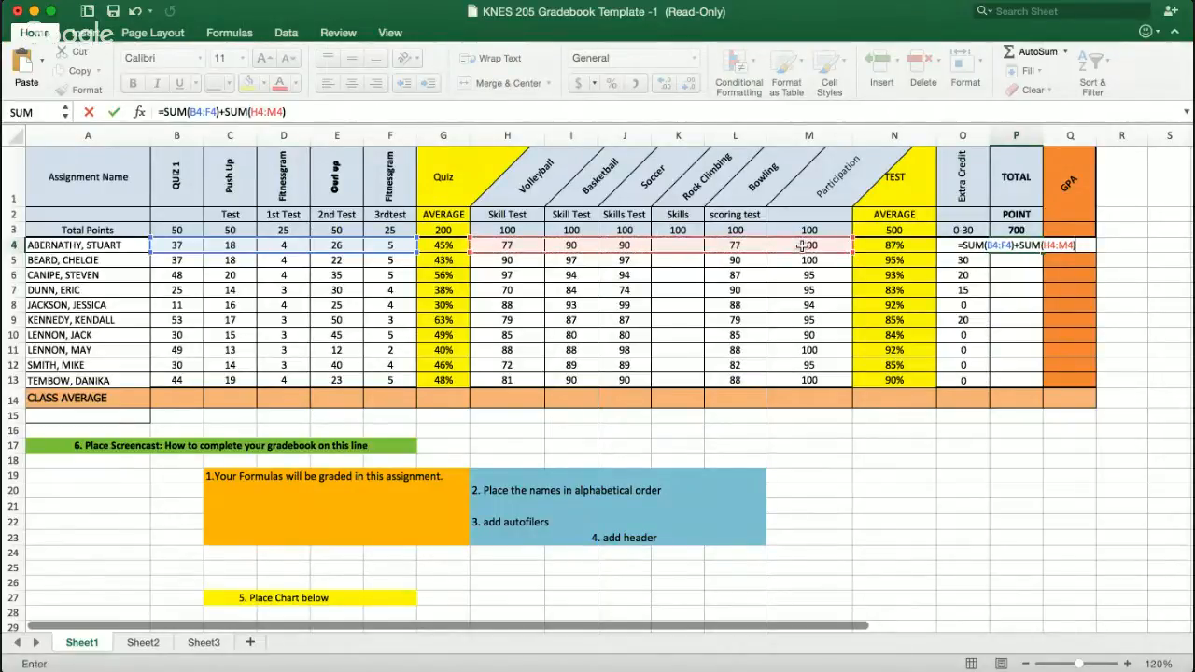
key("Return")
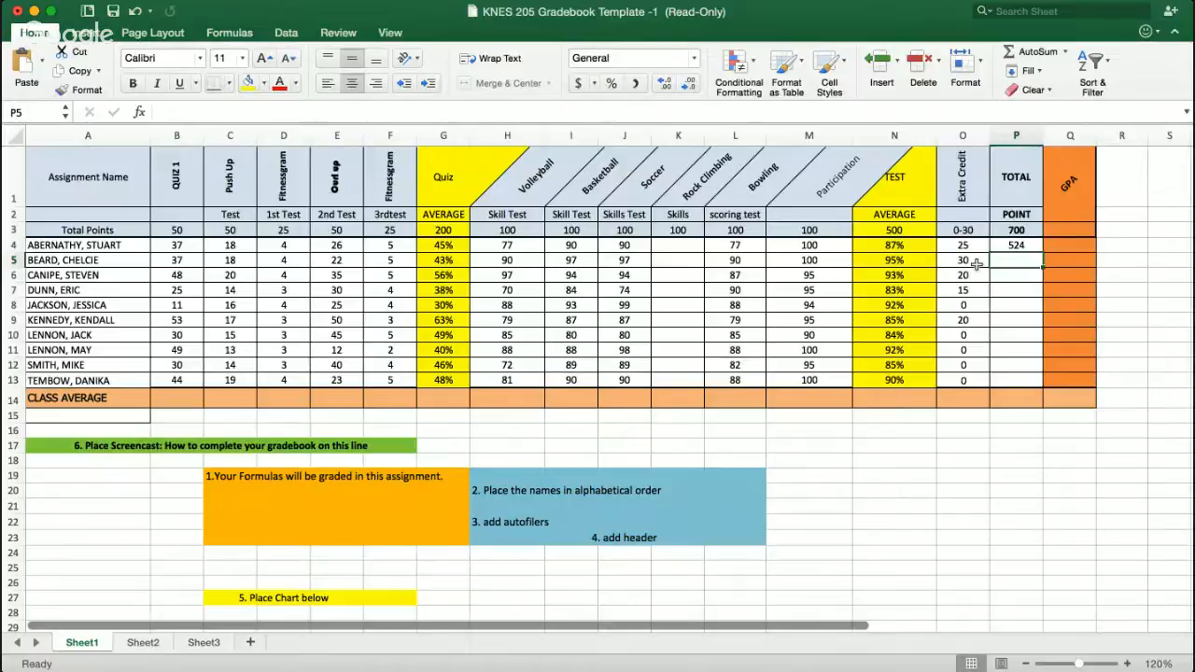
- Fill the total points formula down the TOTAL column through row 13
left_click(1038, 246)
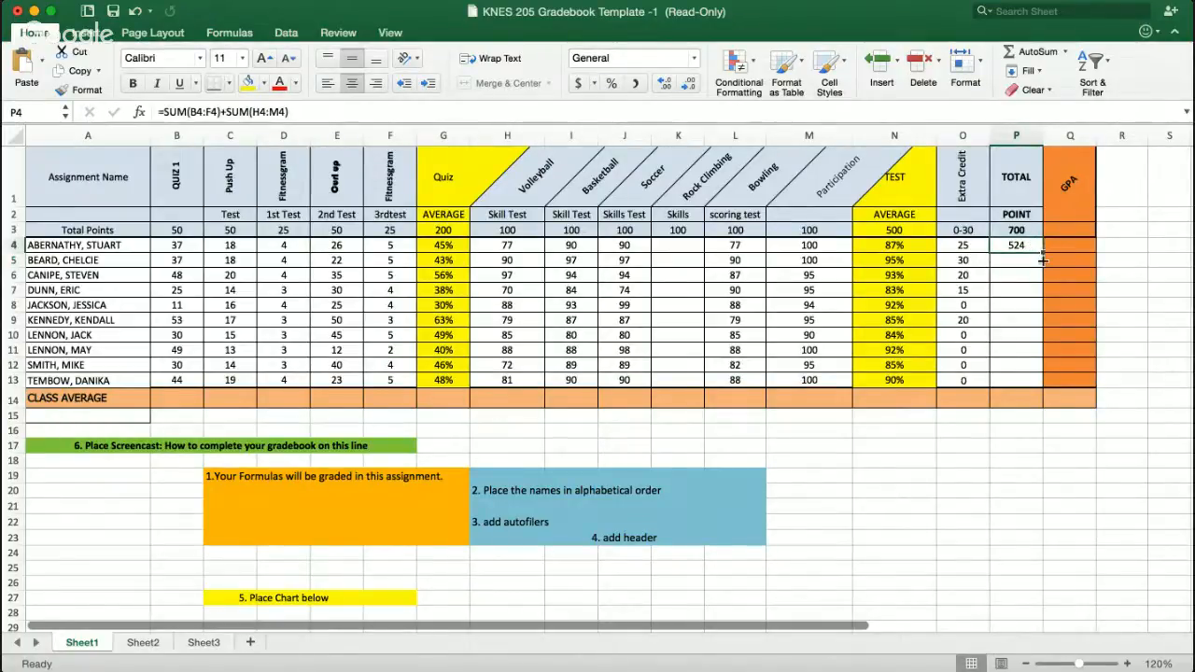
left_click_drag(1043, 259, 1038, 382)
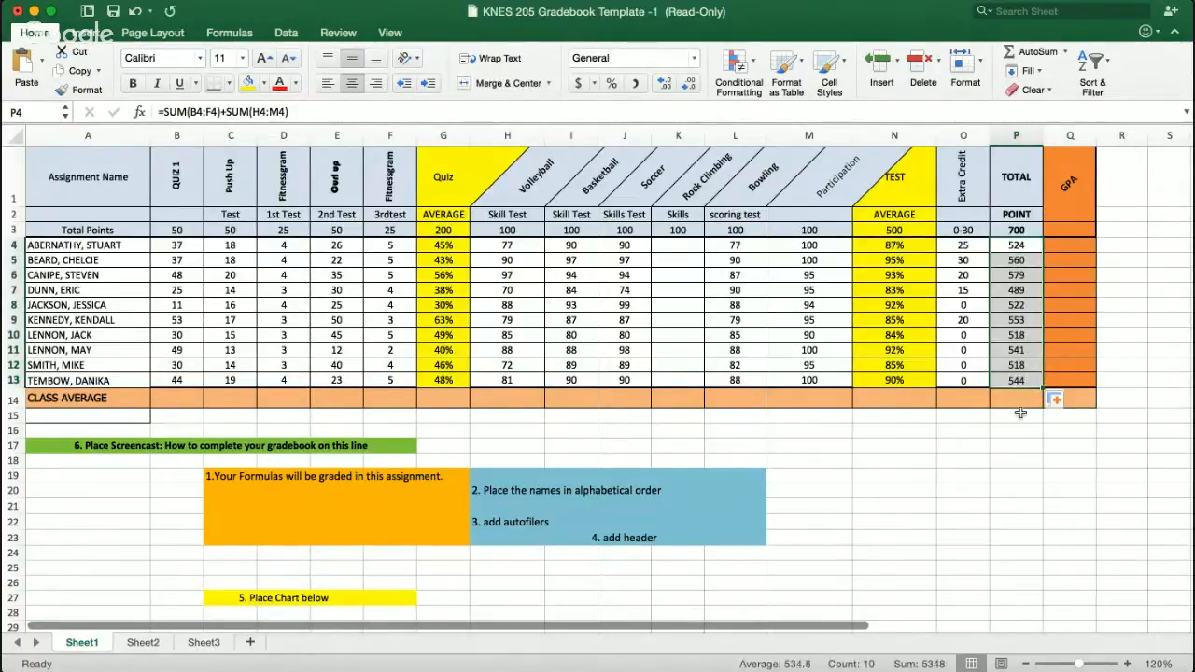
left_click(1018, 350)
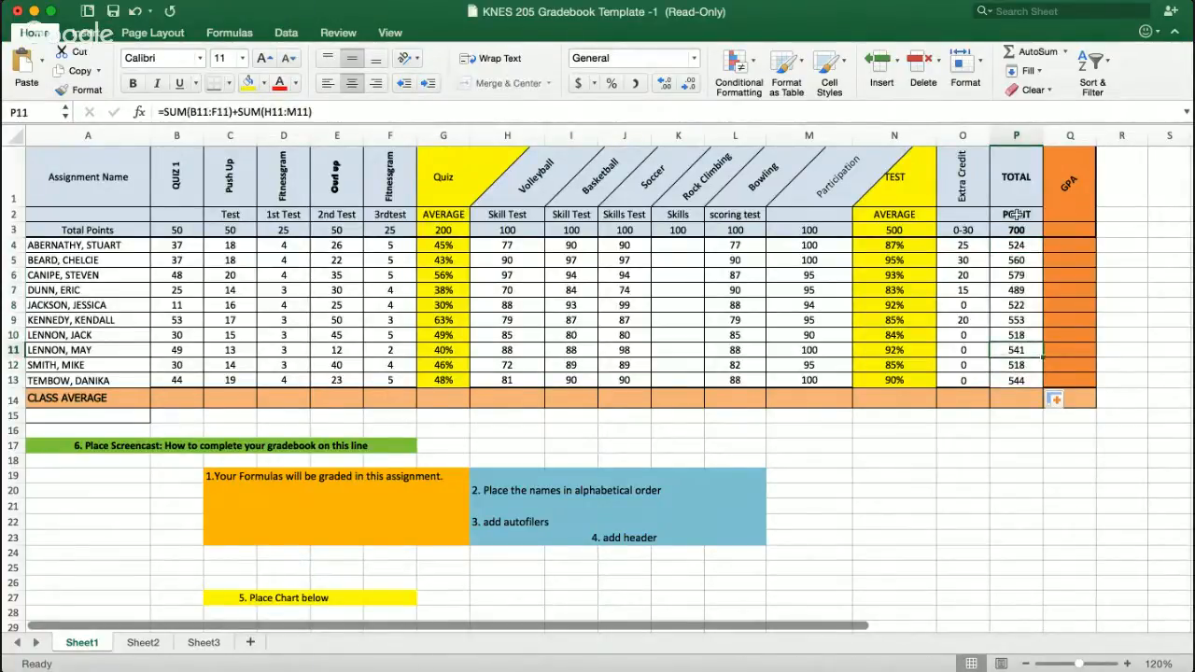
- Enter the GPA formula =SUM(O4:P4)/700 in Q4 for the first student
left_click(1061, 245)
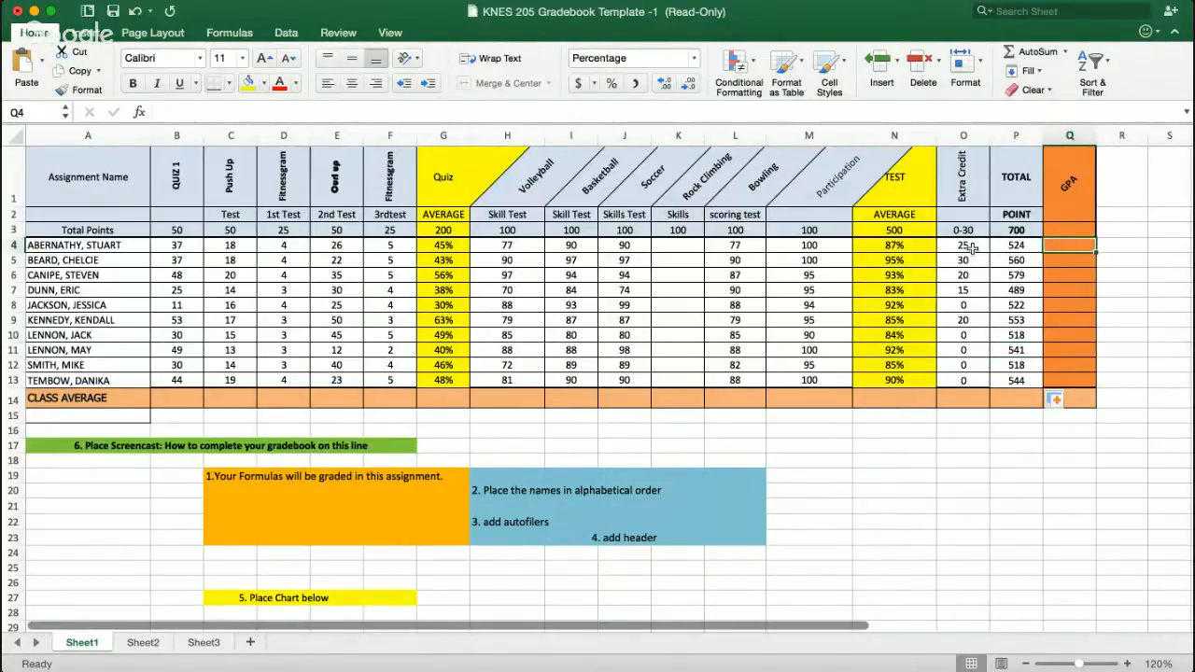
left_click(1036, 53)
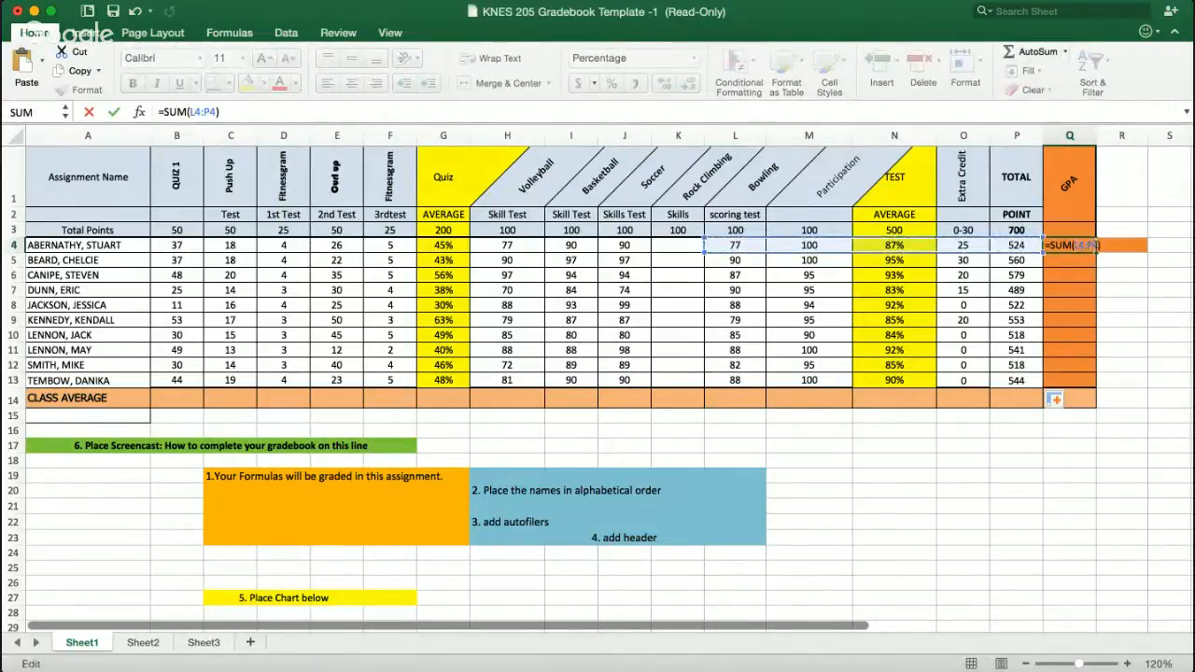
left_click(1095, 245)
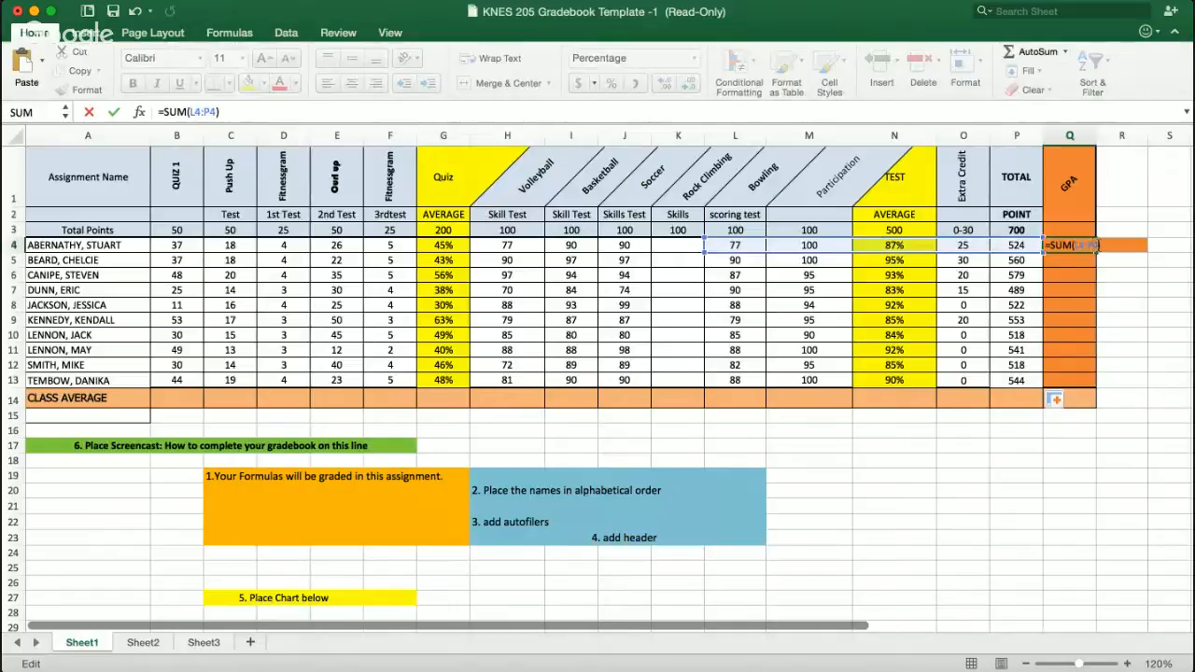
key("BackSpace")
key("BackSpace")
key("BackSpace")
key("BackSpace")
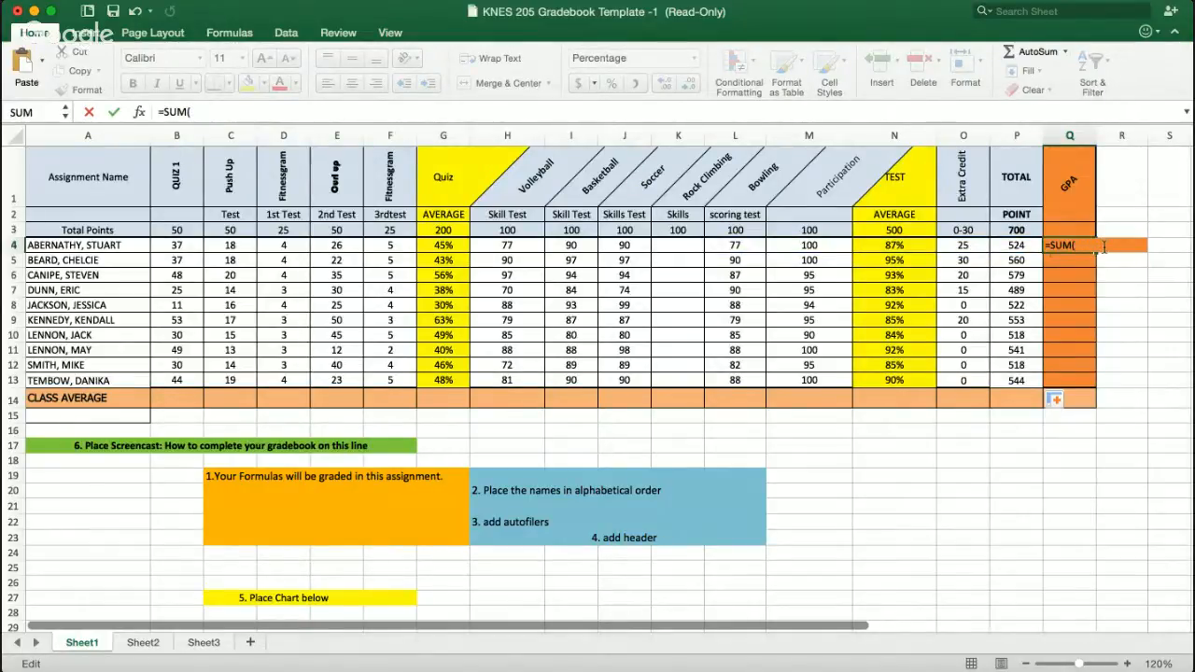
left_click_drag(966, 245, 1016, 245)
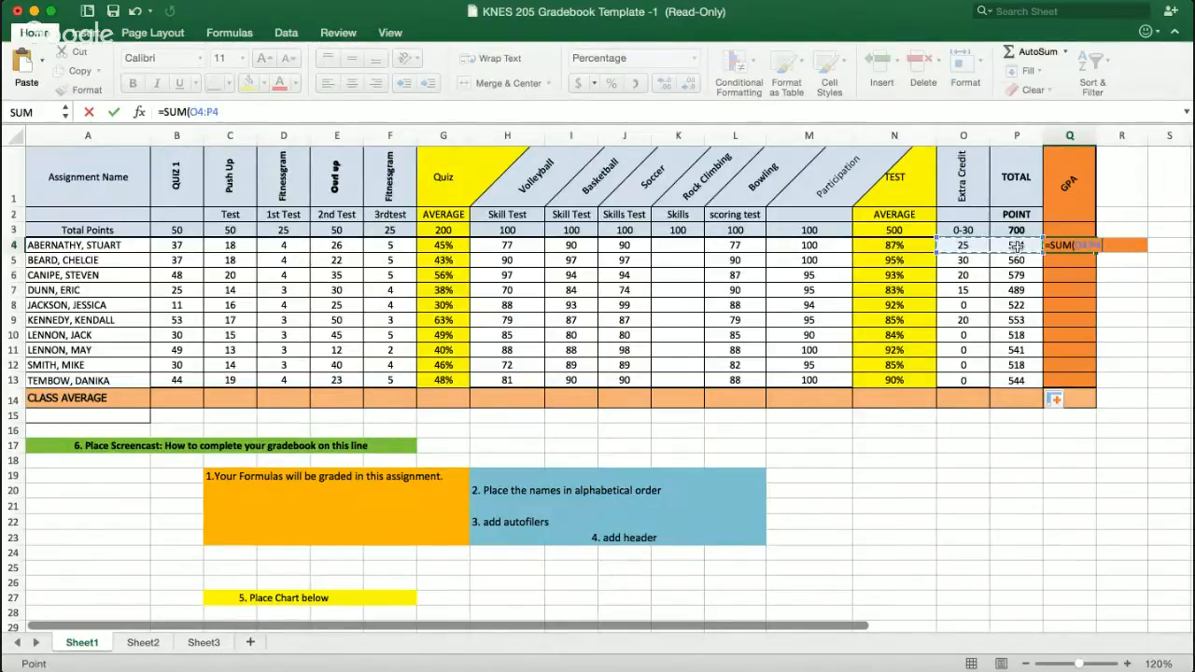
type(")/")
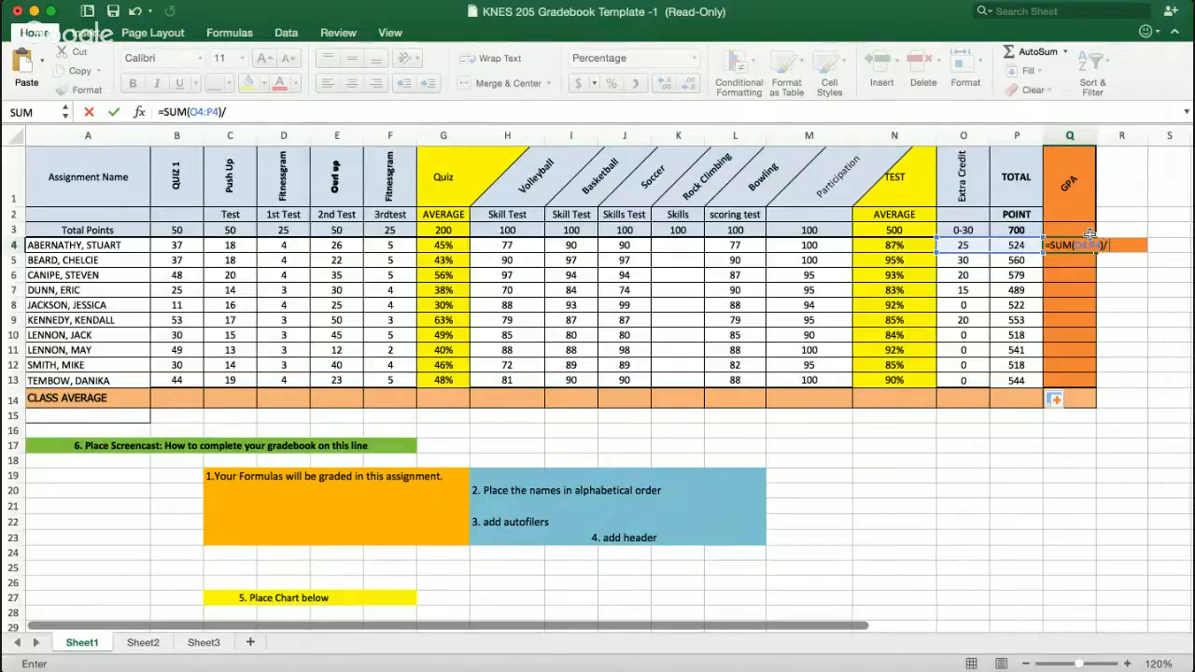
type("700")
key("Return")
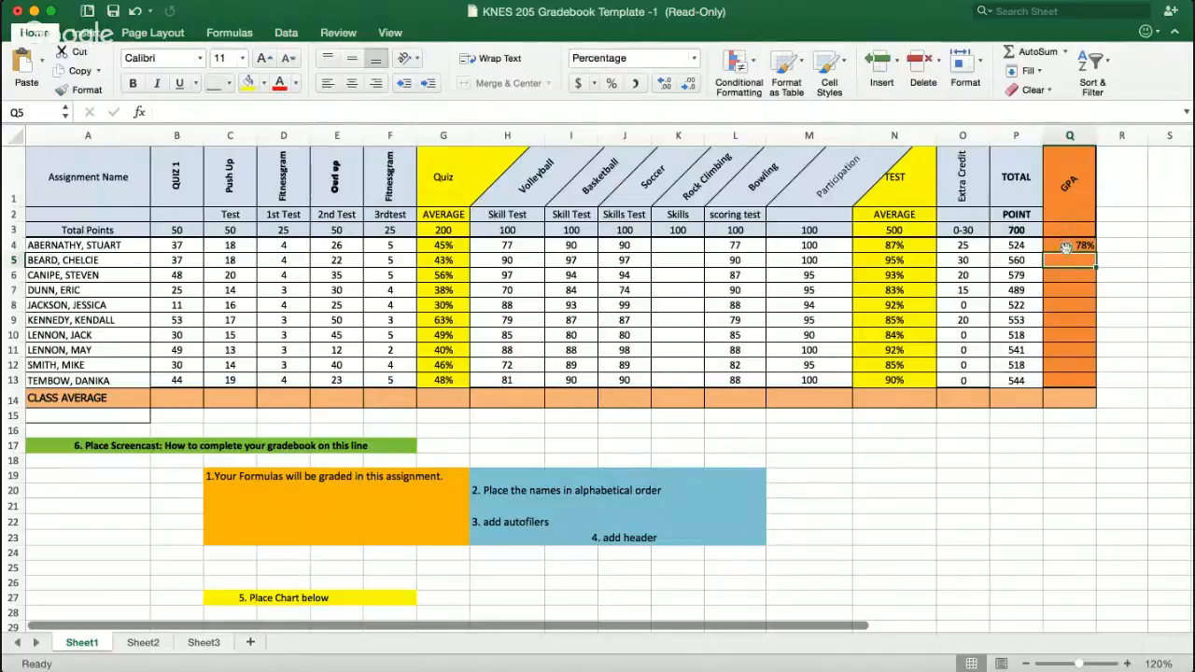
- Fill the GPA formula down column Q through row 13
left_click(1065, 246)
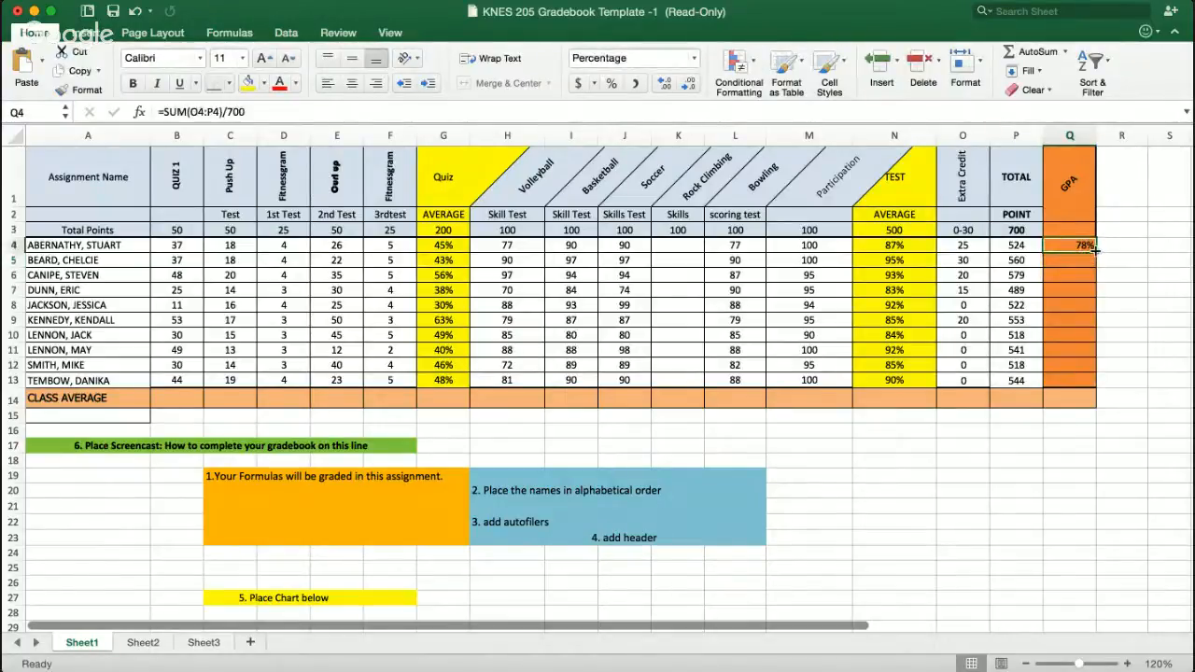
left_click_drag(1094, 247, 1090, 387)
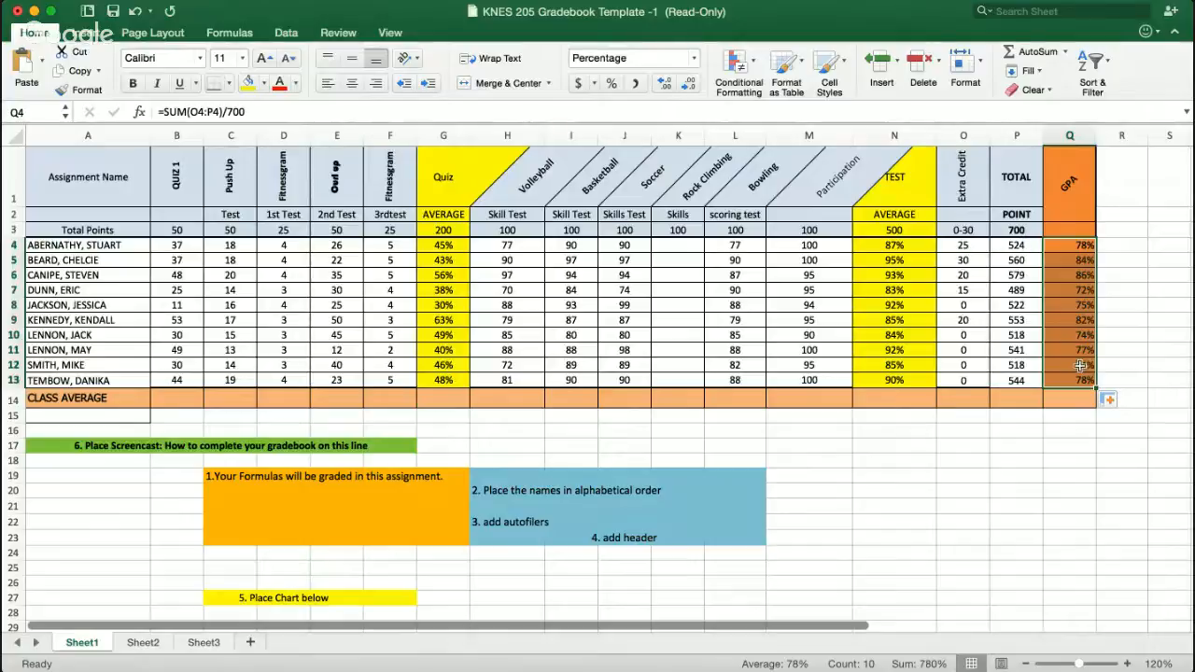
- Enter the class average formula =SUM(B4:B13)/10 in B14 for Quiz 1
left_click(177, 399)
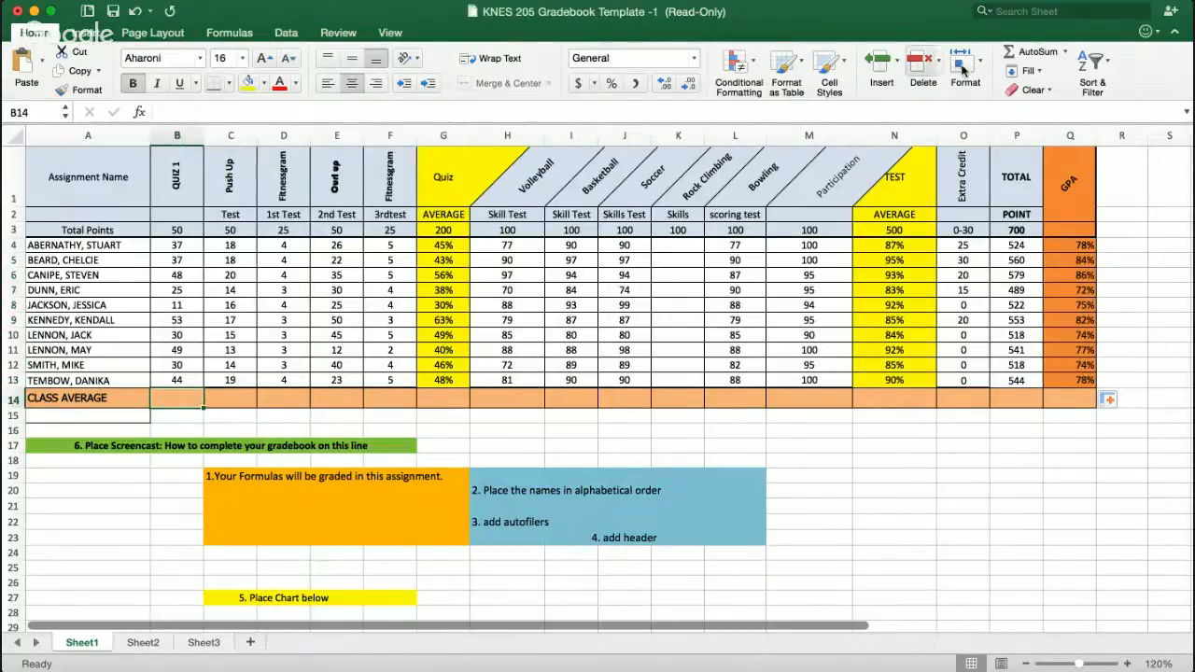
left_click(1031, 51)
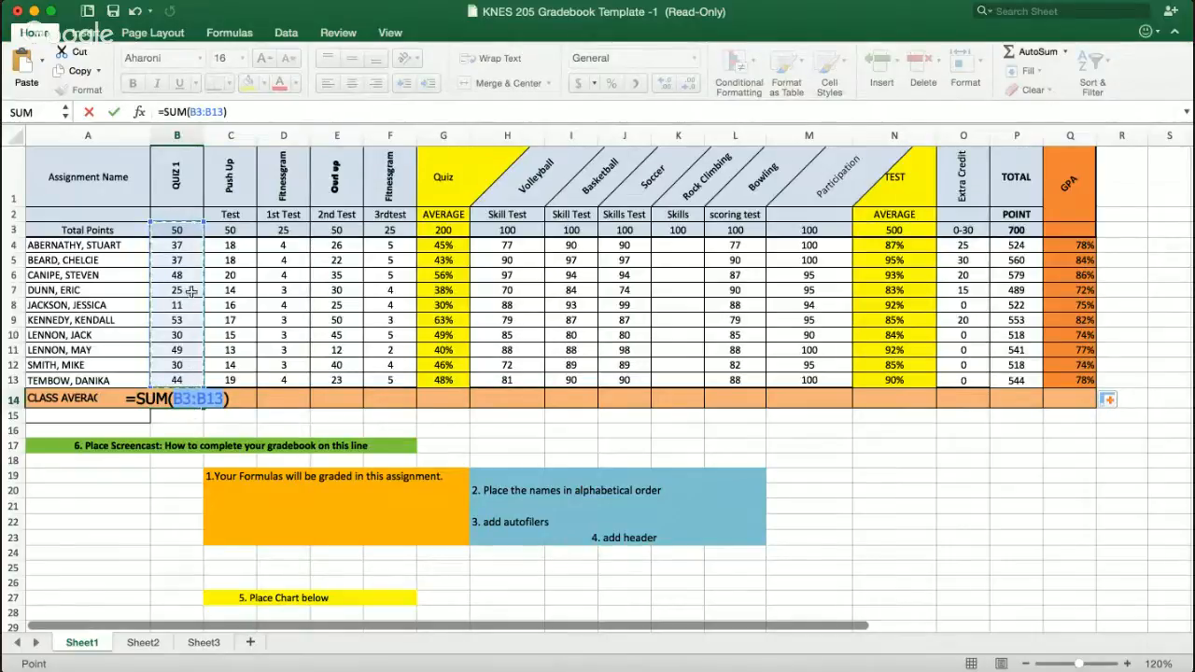
left_click(191, 395)
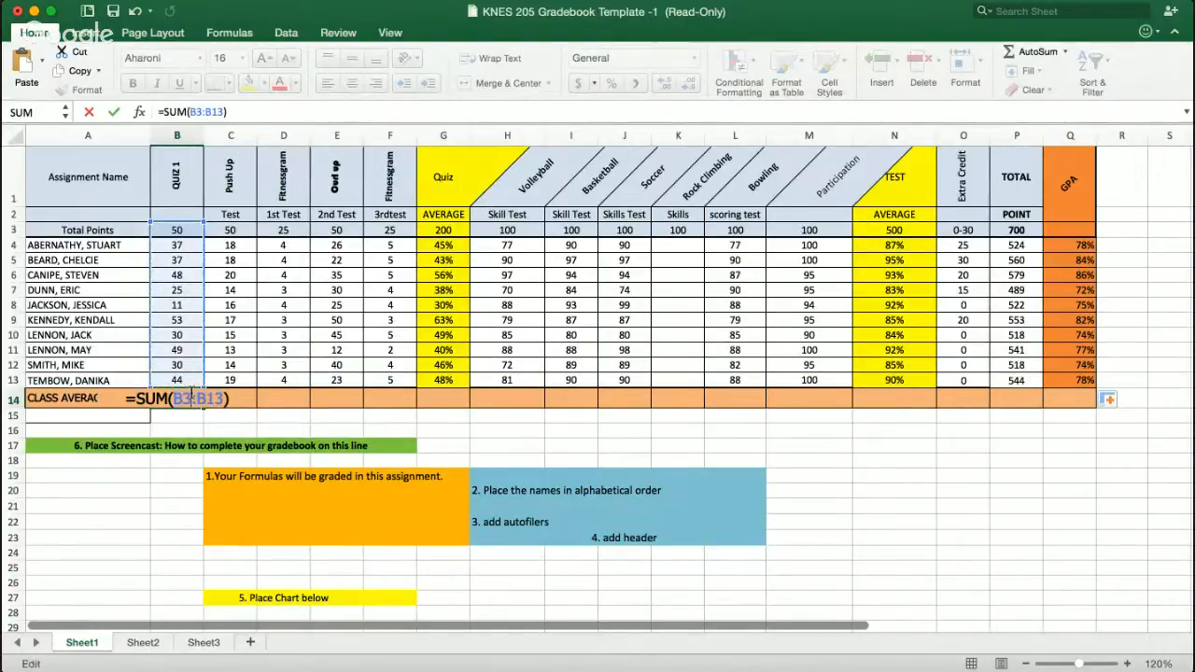
key("BackSpace")
type("4")
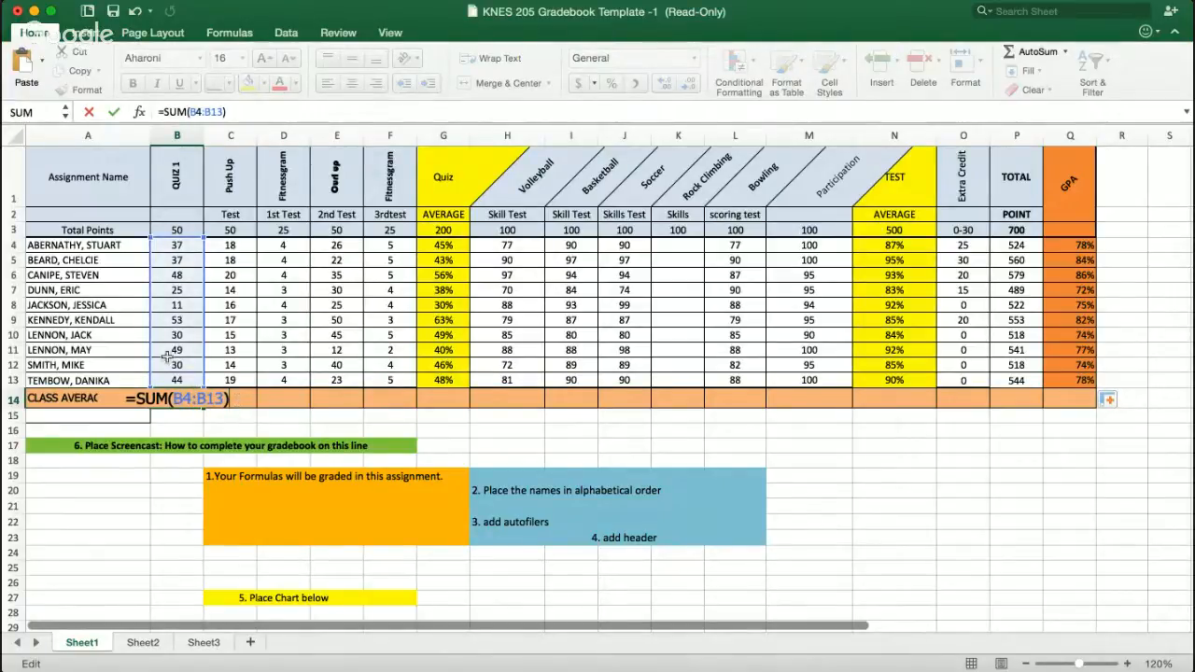
type("/10")
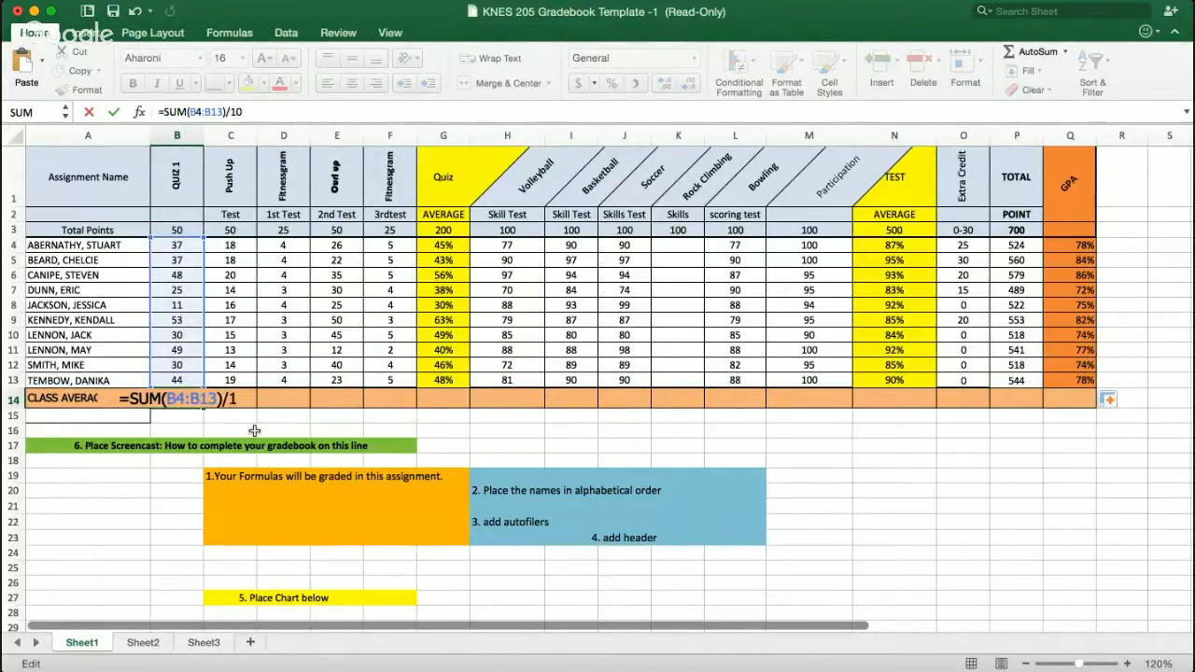
key("Return")
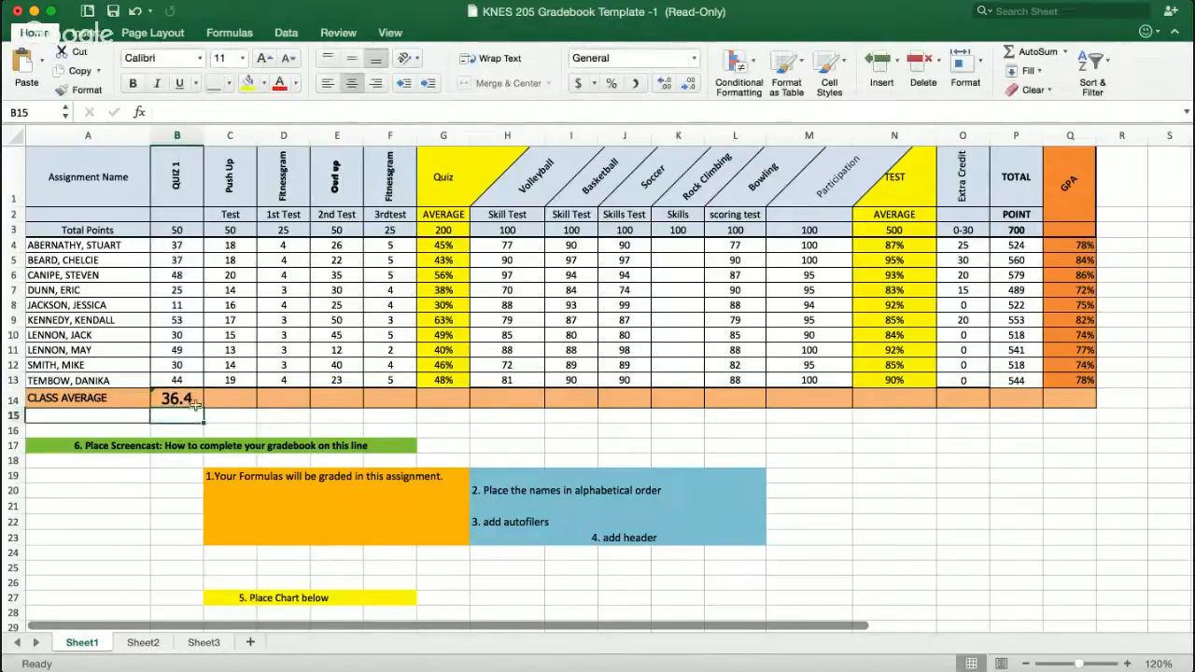
- Fill the class average formula across row 14 through the GPA column Q
left_click(197, 401)
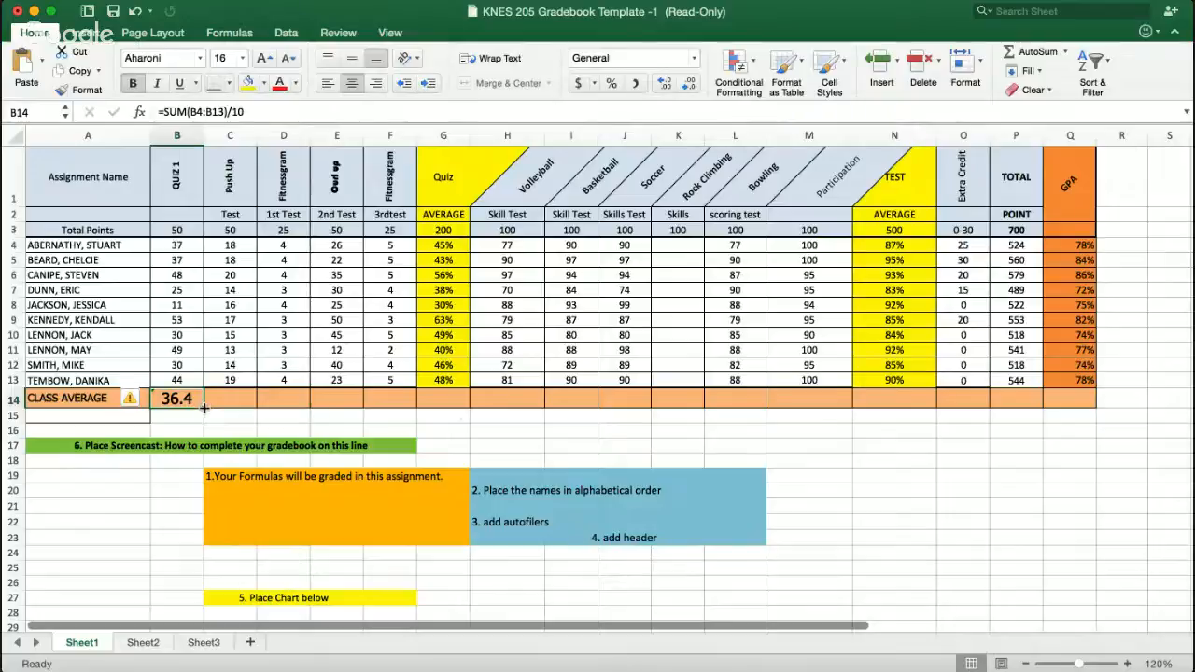
left_click_drag(204, 407, 1075, 404)
left_click(1073, 431)
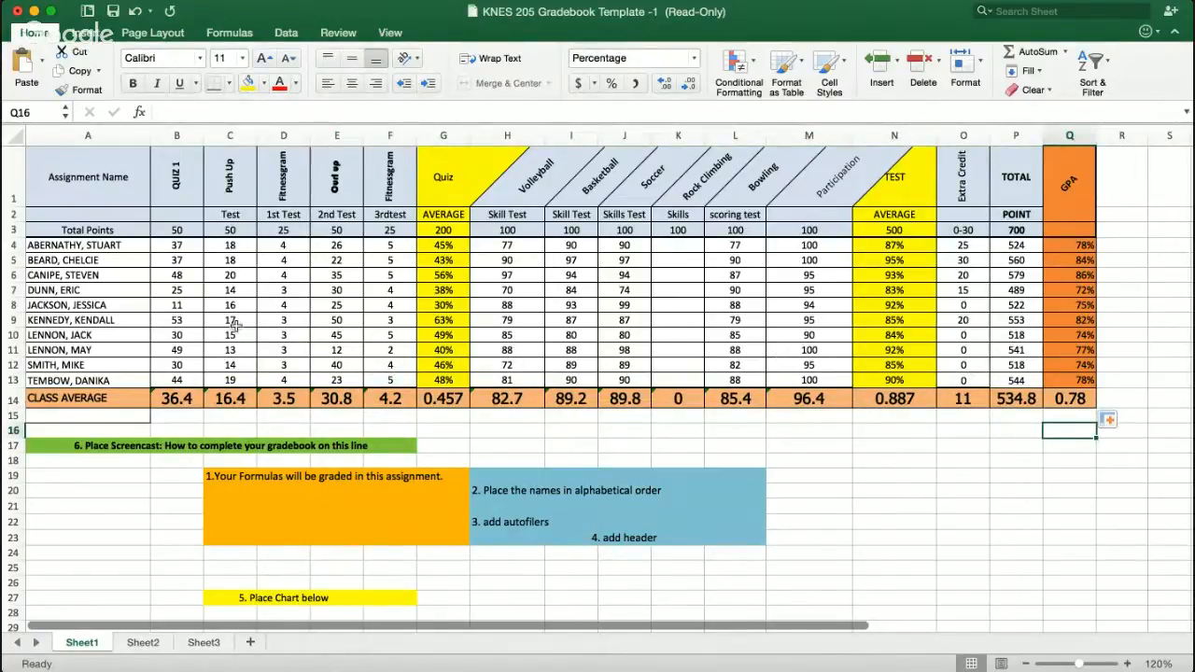
- Add filters to the header row cells B1 through P1
left_click(187, 188)
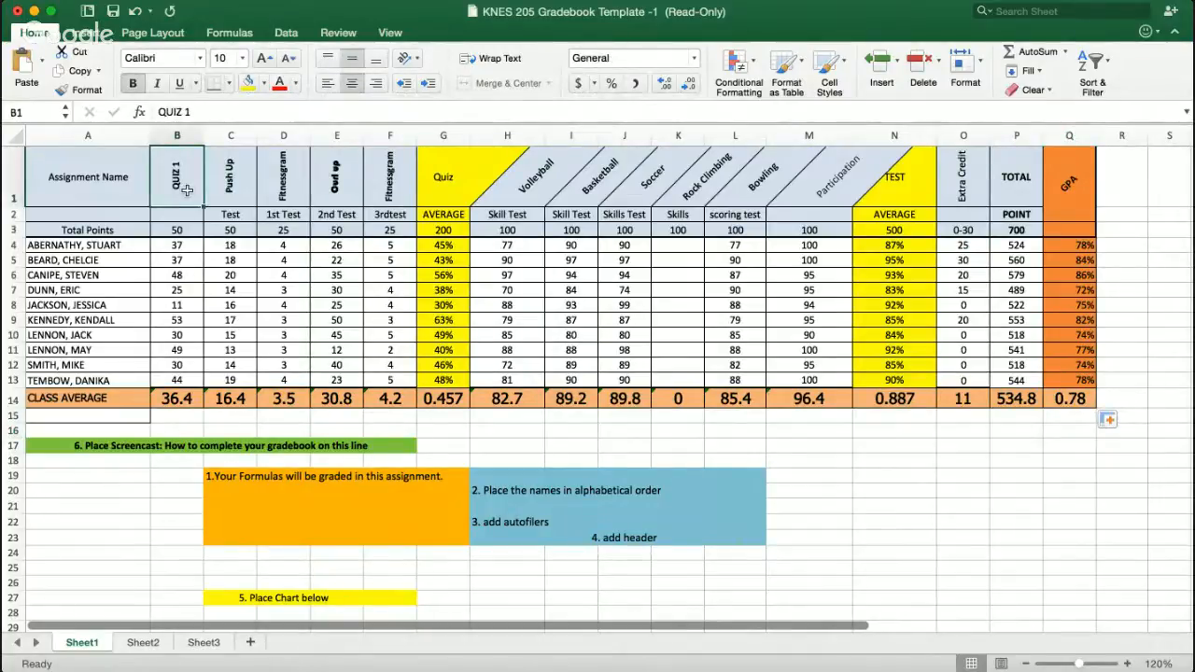
left_click_drag(198, 190, 1027, 194)
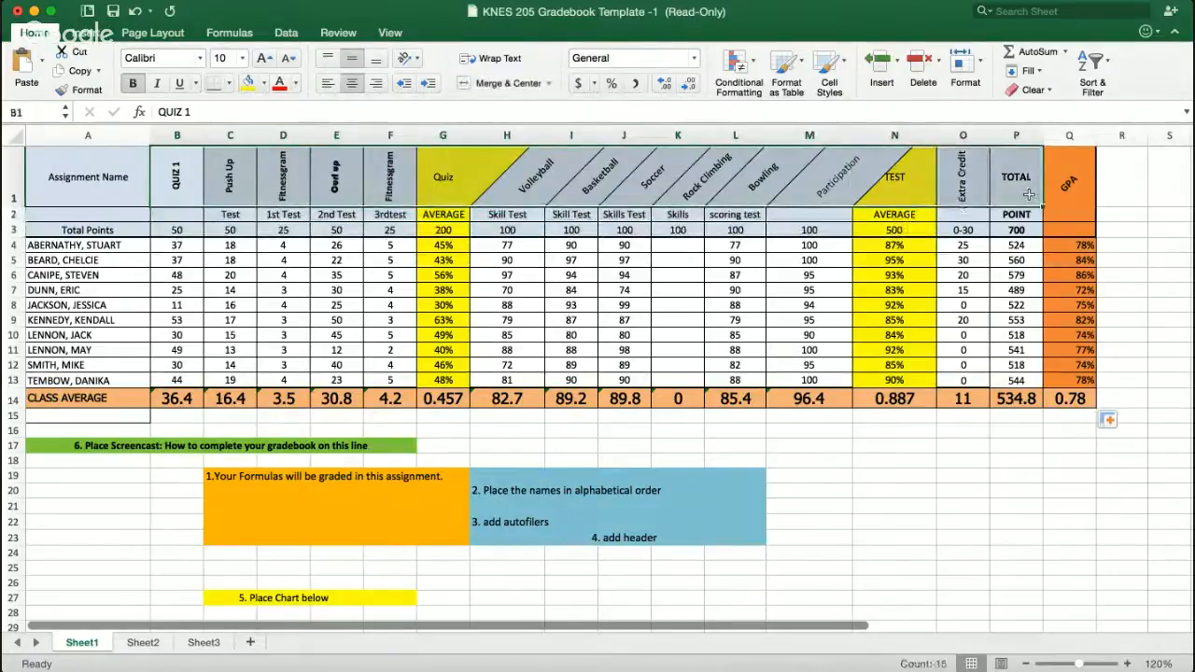
left_click(1056, 189)
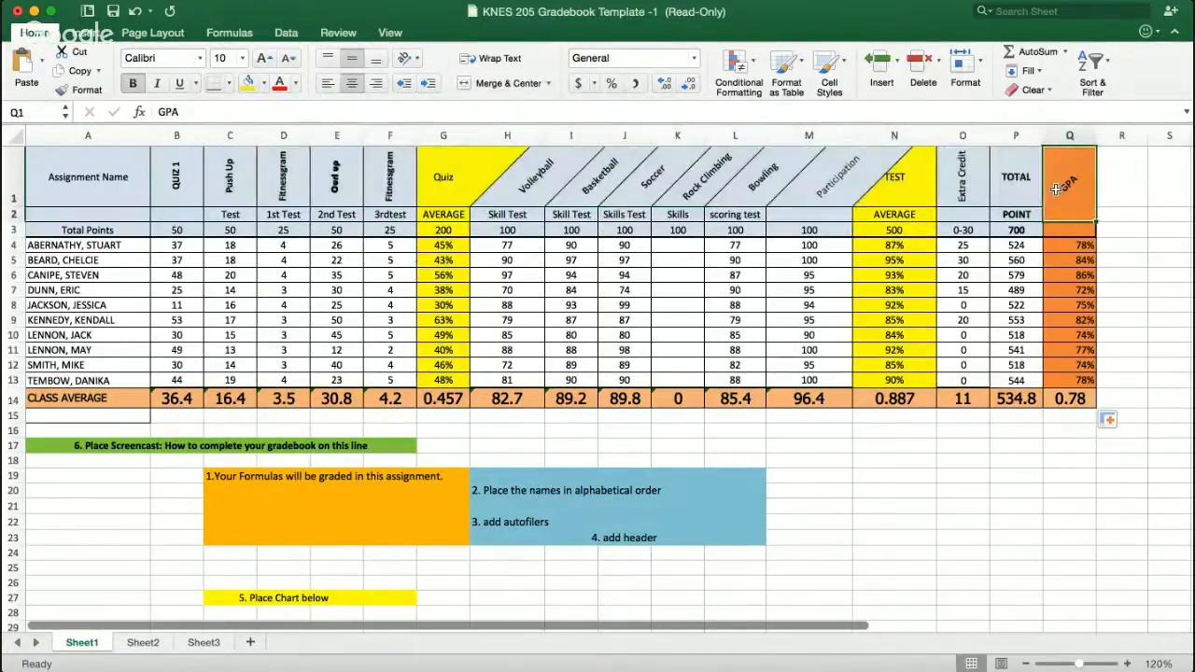
left_click_drag(749, 173, 1044, 132)
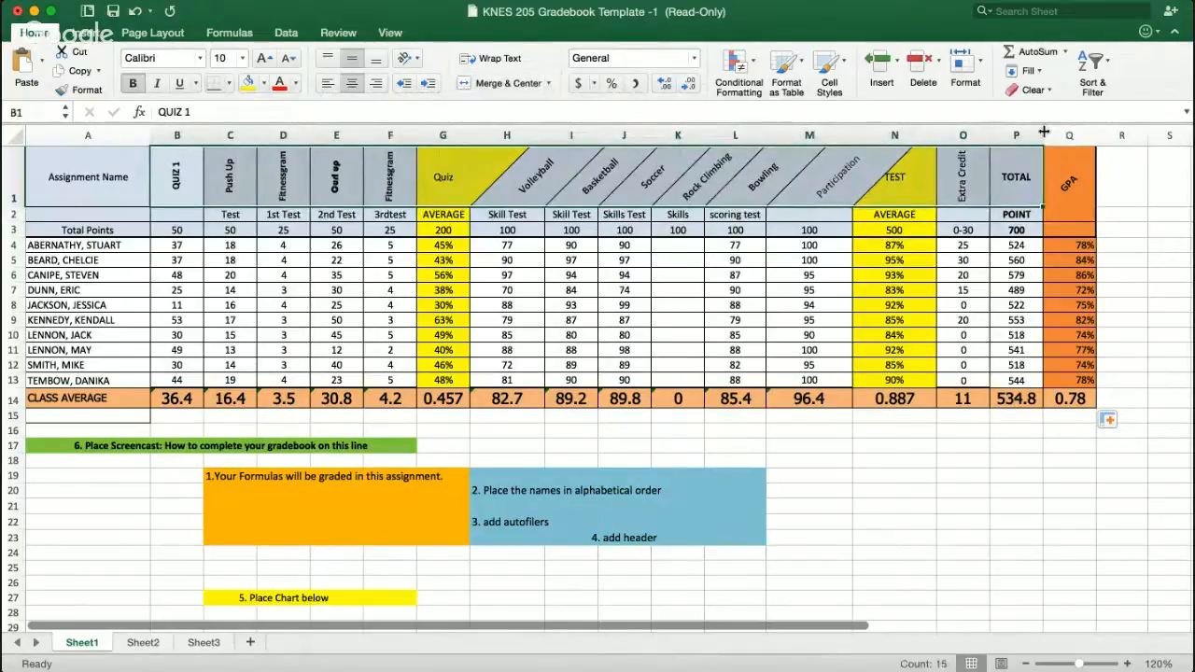
left_click(1111, 67)
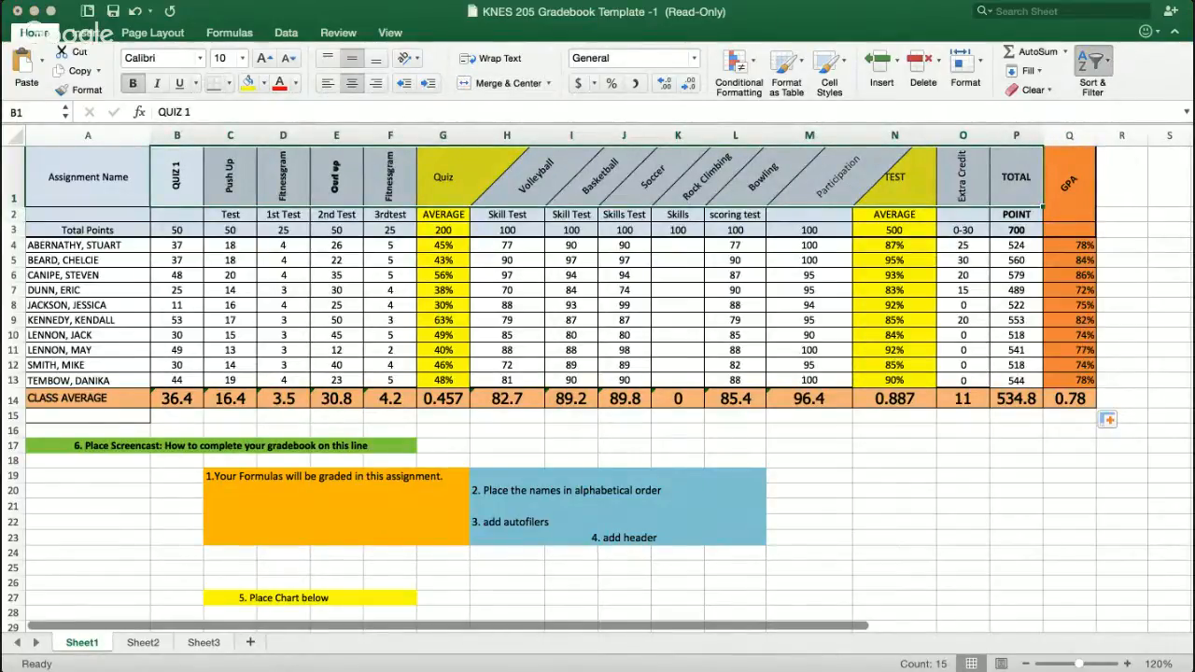
left_click(1109, 155)
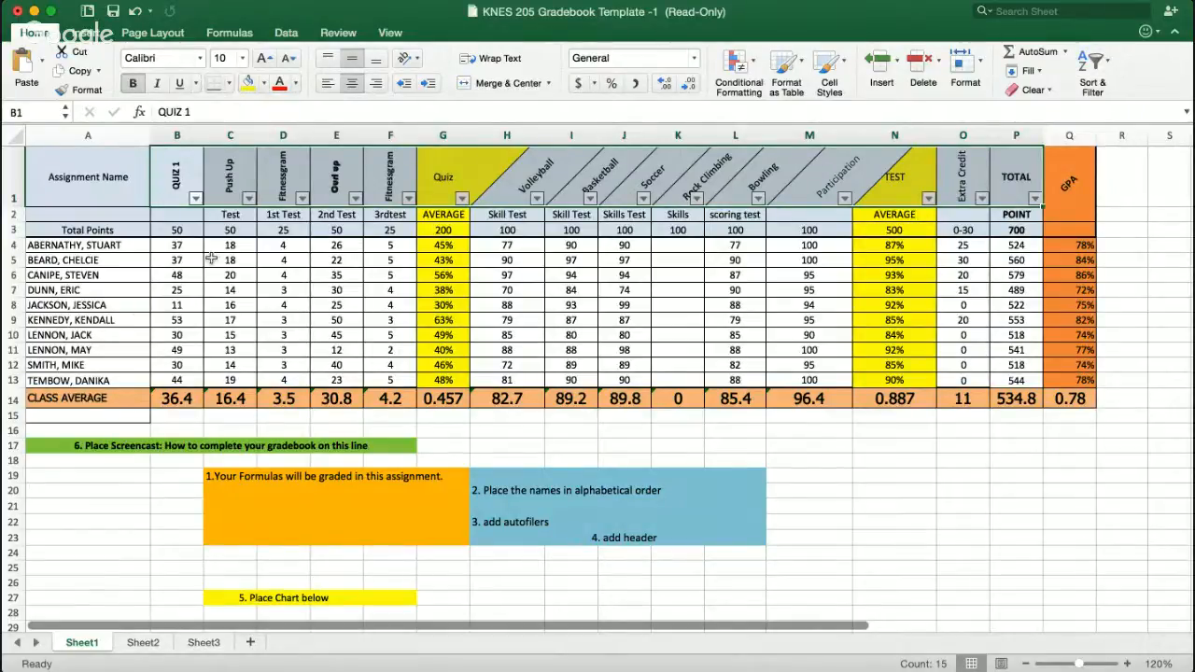
- Insert a pie chart from the Quiz 1 scores in B4:B13
left_click(826, 475)
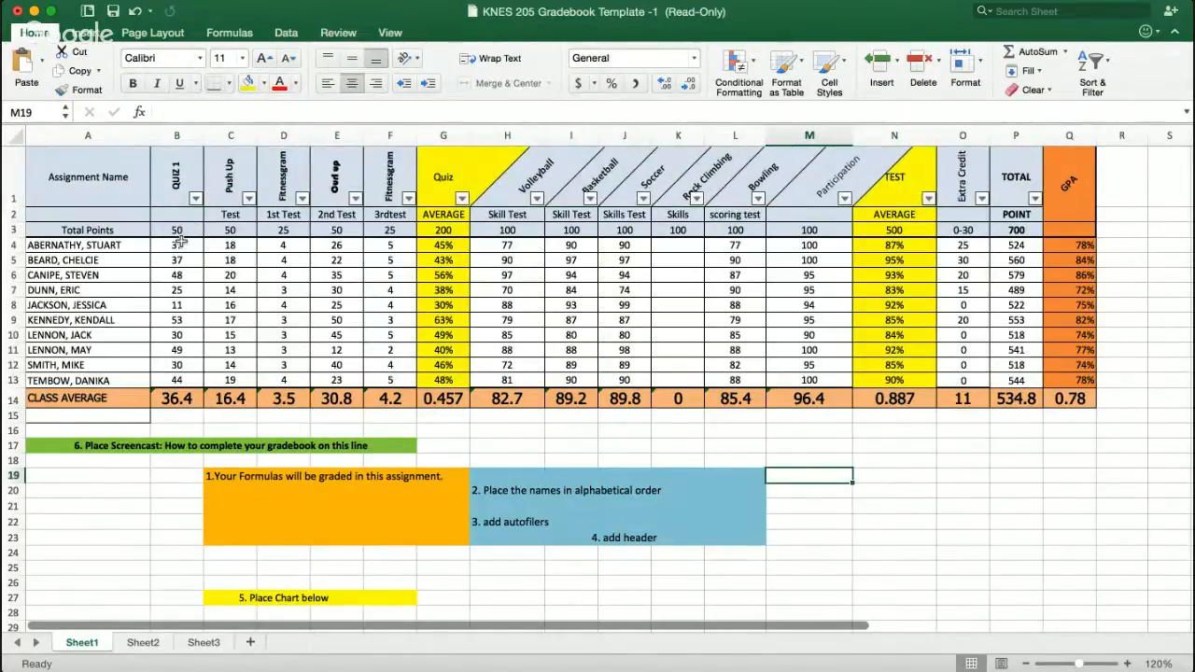
left_click_drag(180, 244, 183, 382)
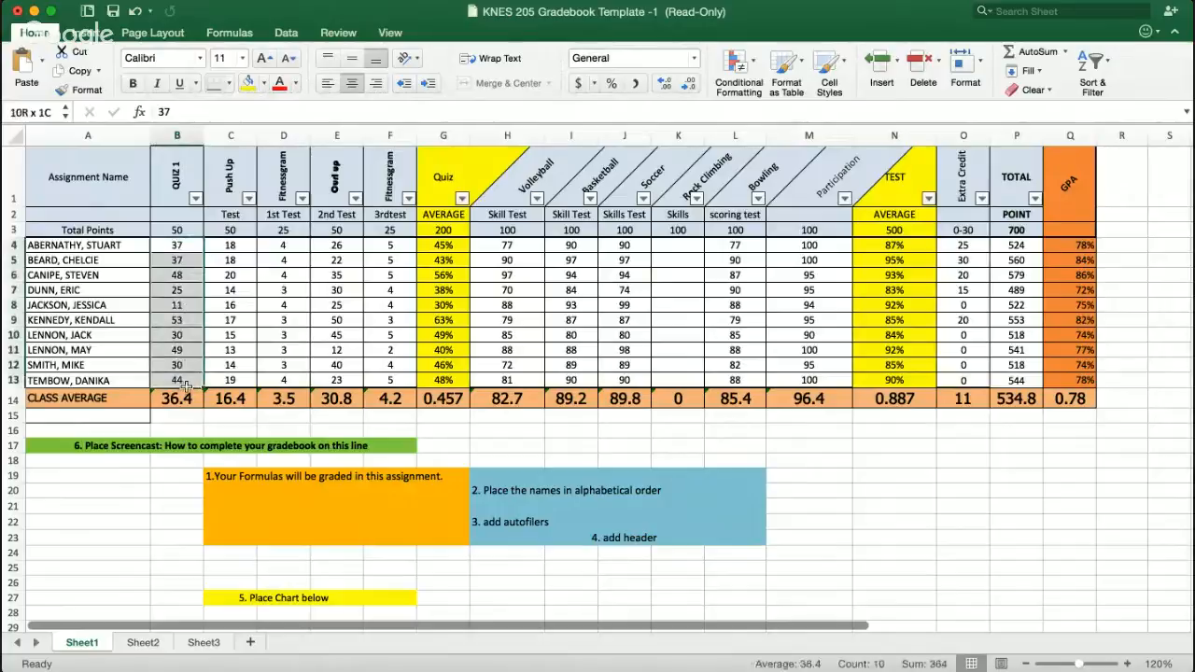
left_click(85, 32)
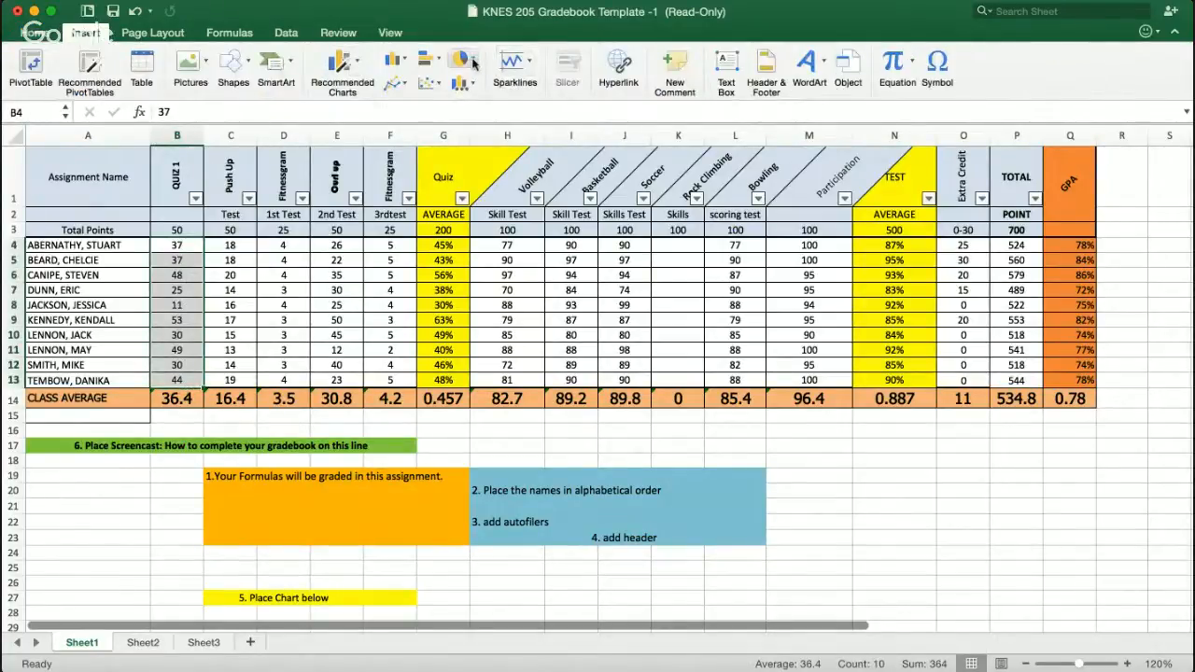
left_click(473, 63)
left_click(492, 138)
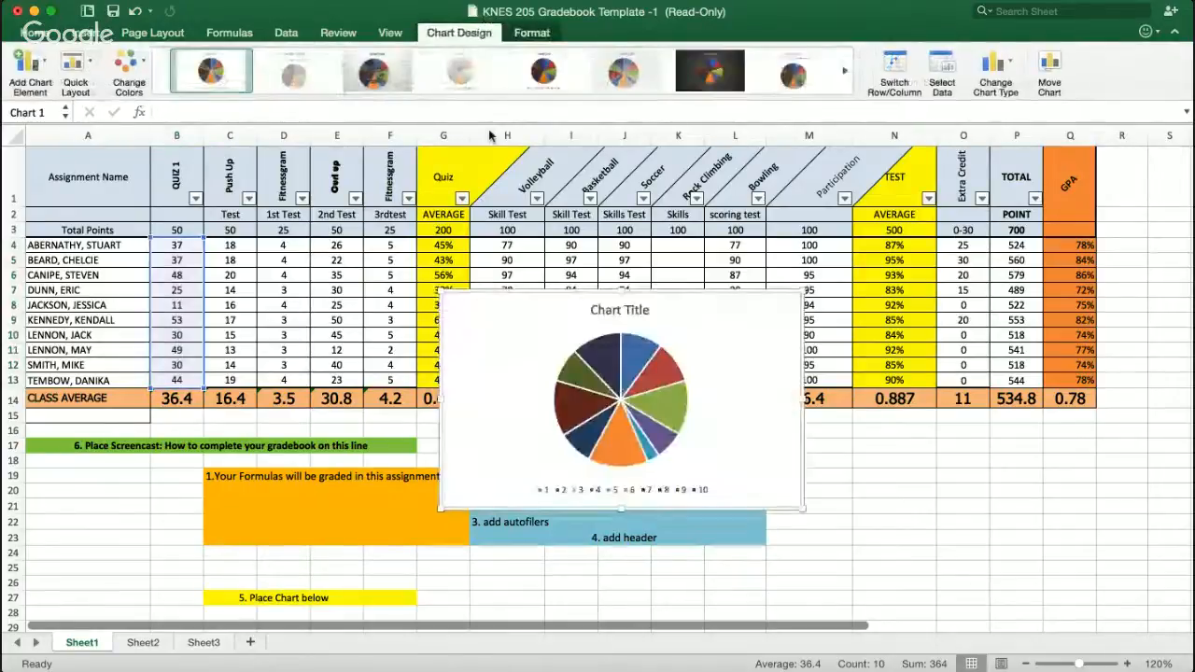
- Apply a dark chart style with percentage labels to the pie chart
left_click(377, 70)
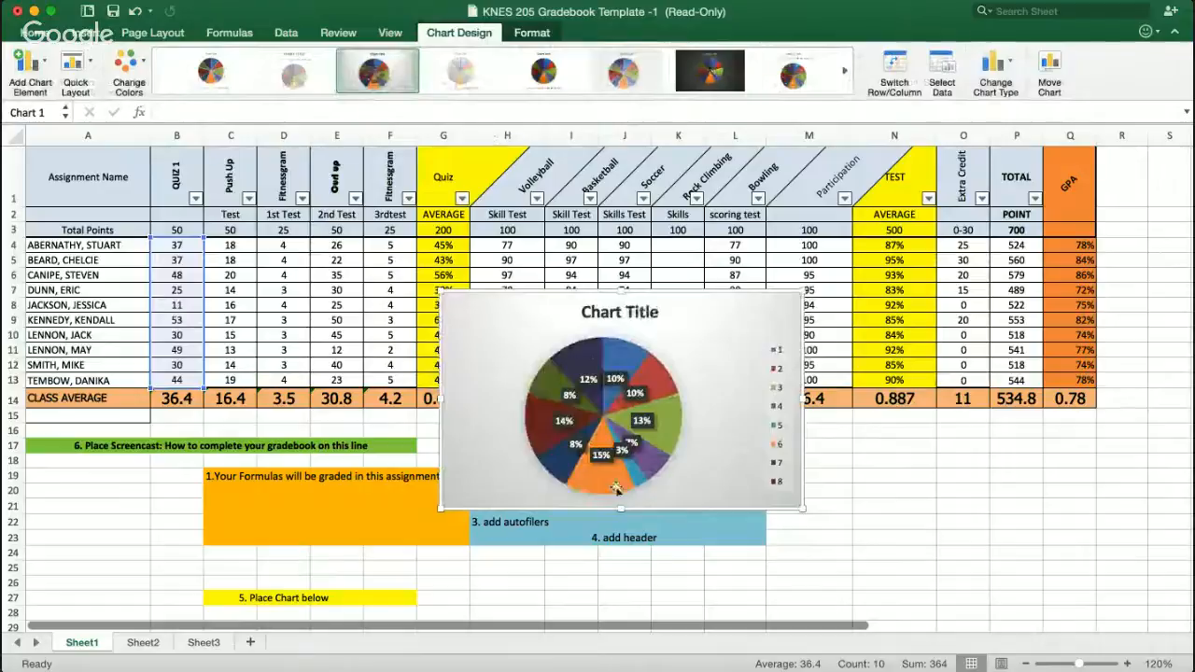
left_click(731, 74)
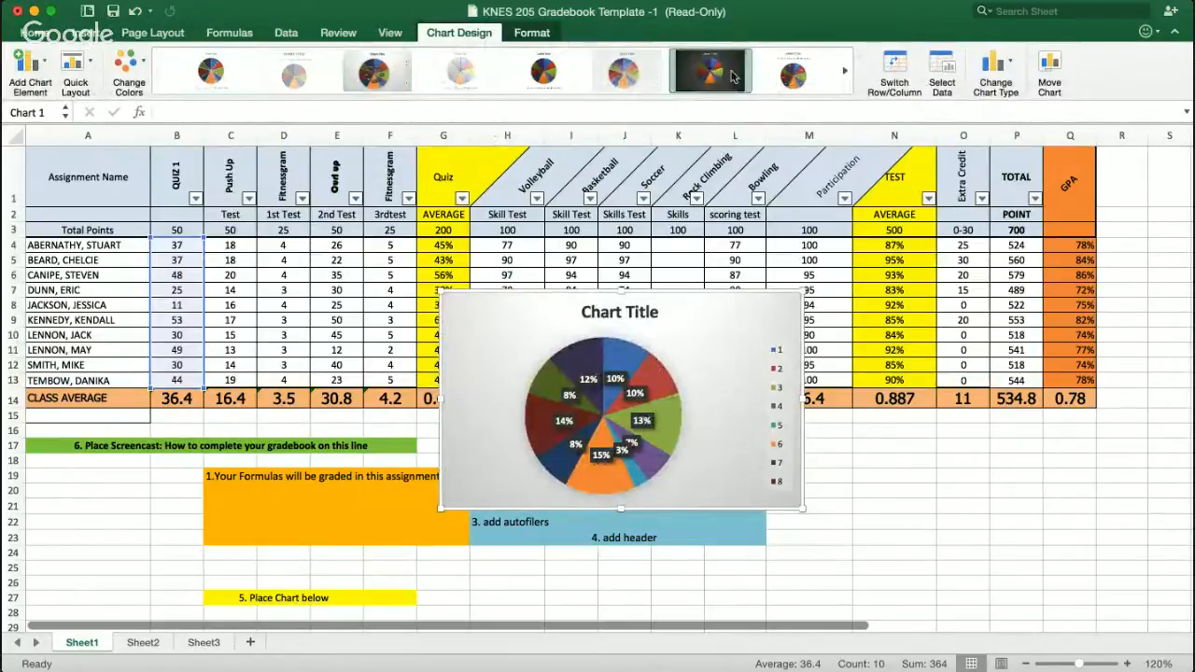
left_click(844, 70)
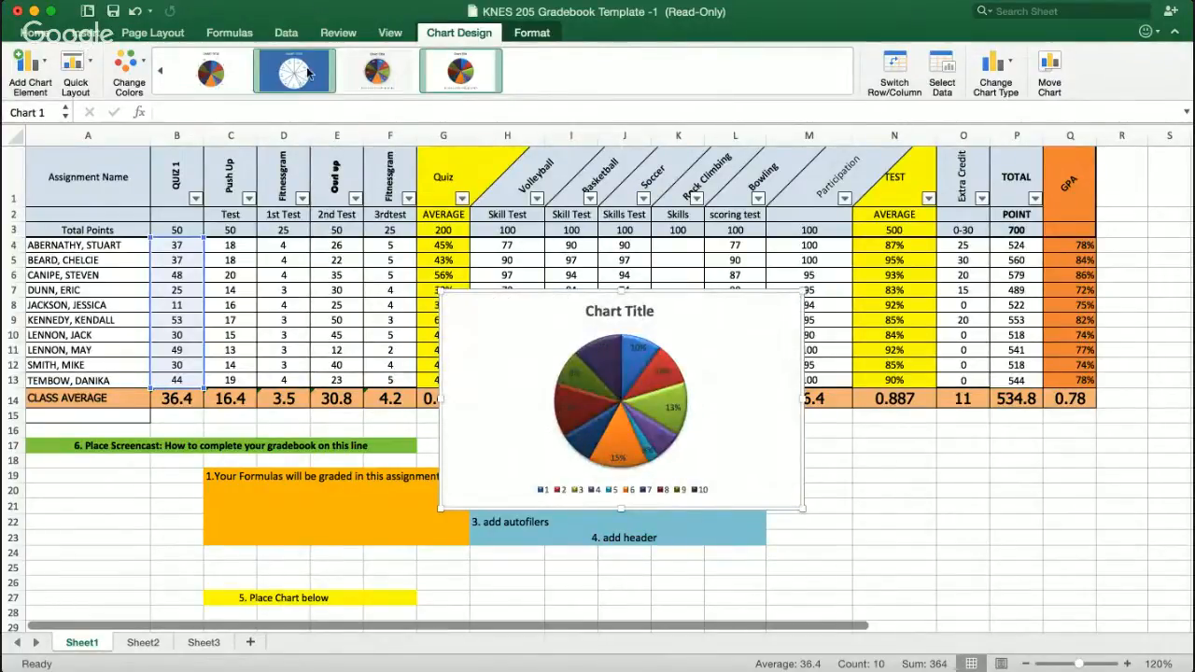
left_click(164, 74)
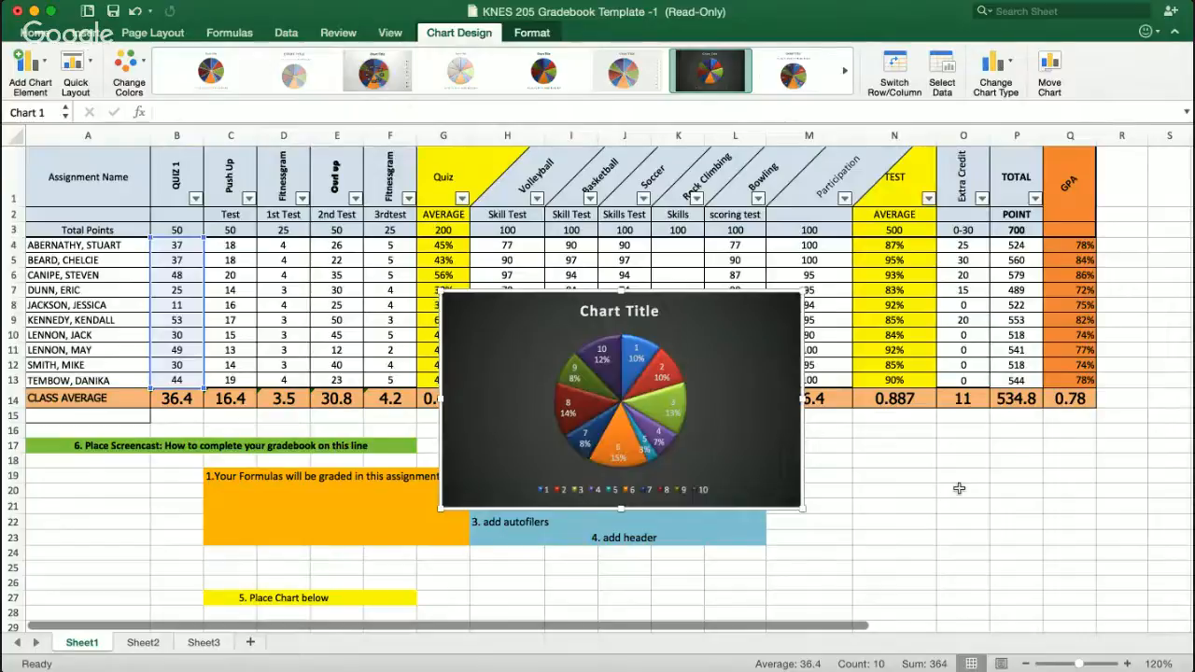
- Move the pie chart below the 'Place Chart below' row, starting at column A
scroll(958, 488, "down", 5)
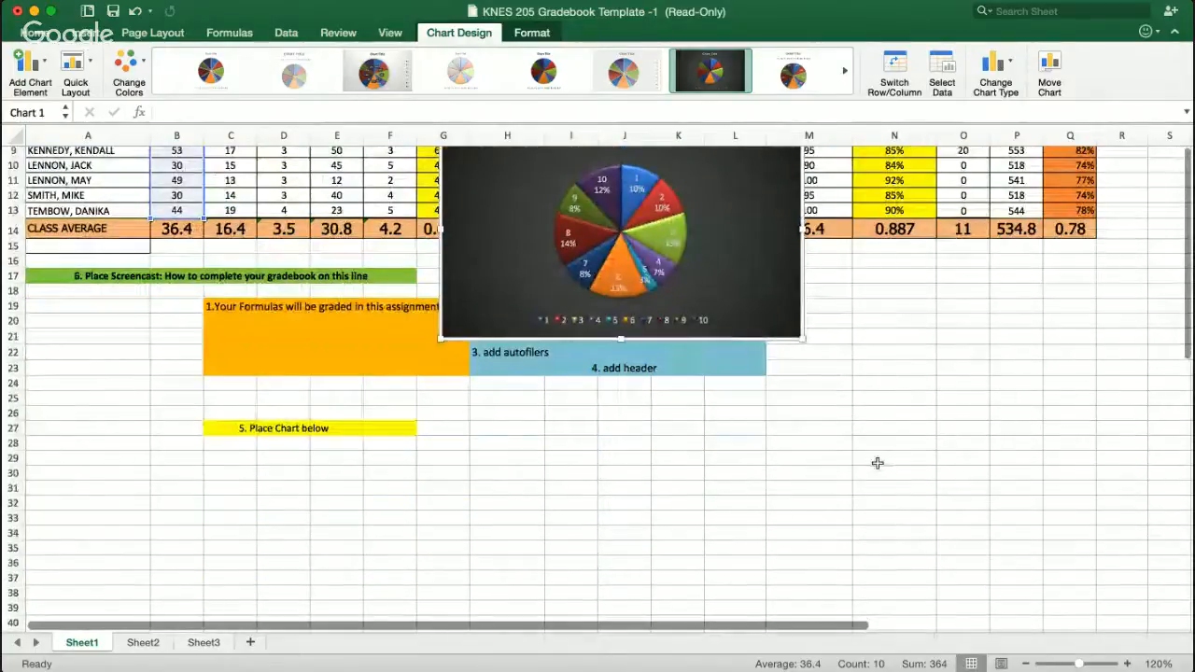
left_click_drag(712, 252, 351, 406)
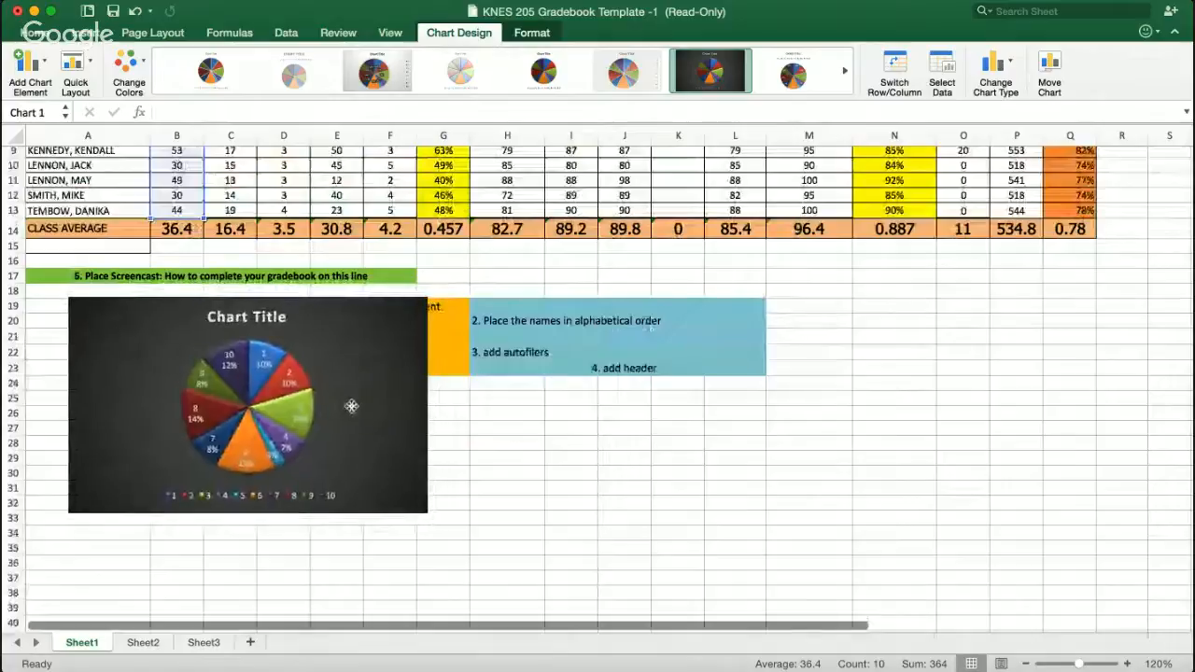
- Delete the instruction text in cells A19 through M25 beside the chart
left_click(504, 333)
left_click(714, 415)
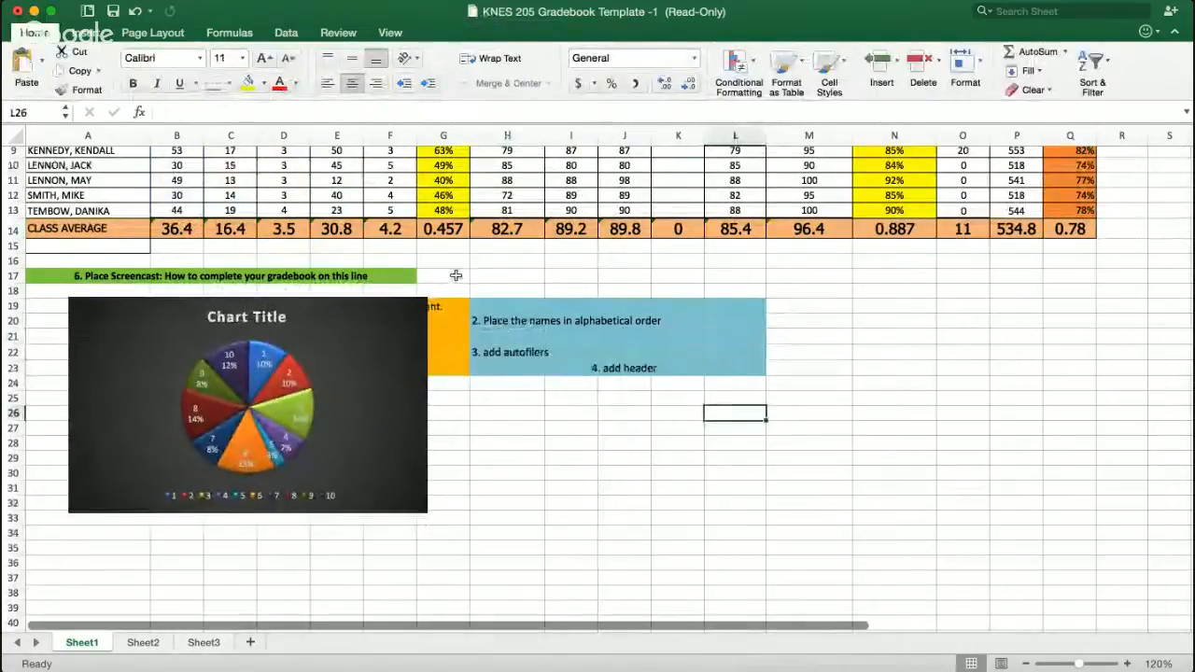
left_click_drag(456, 275, 804, 338)
left_click(804, 338)
left_click_drag(798, 394, 99, 340)
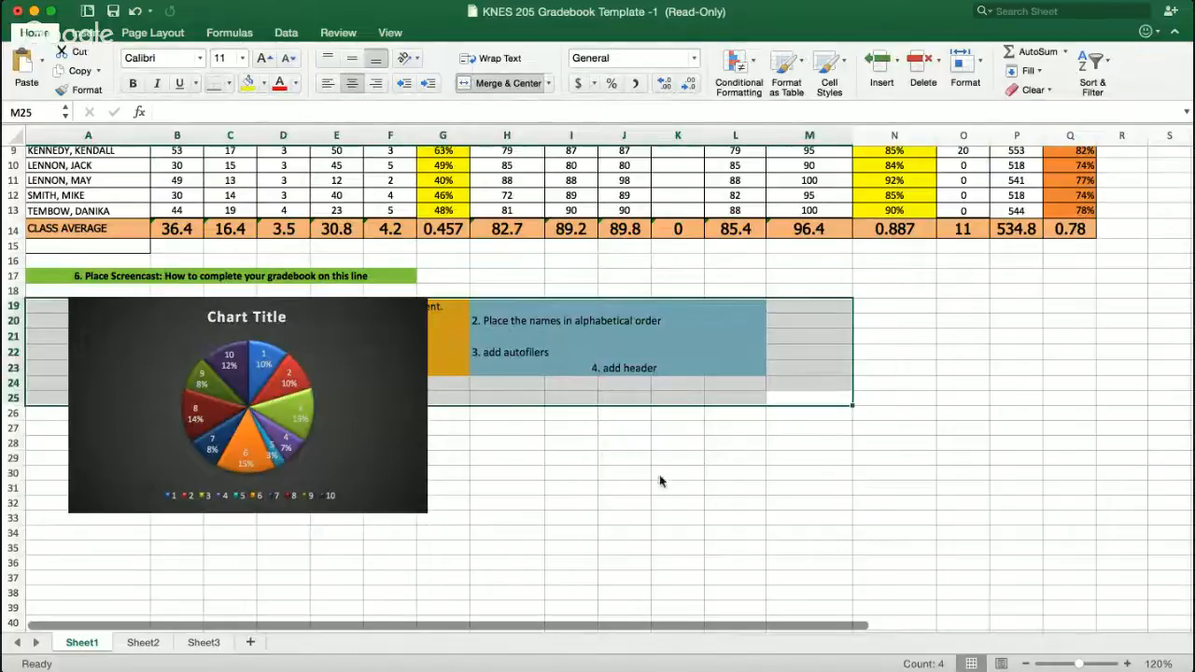
key("Delete")
left_click(623, 472)
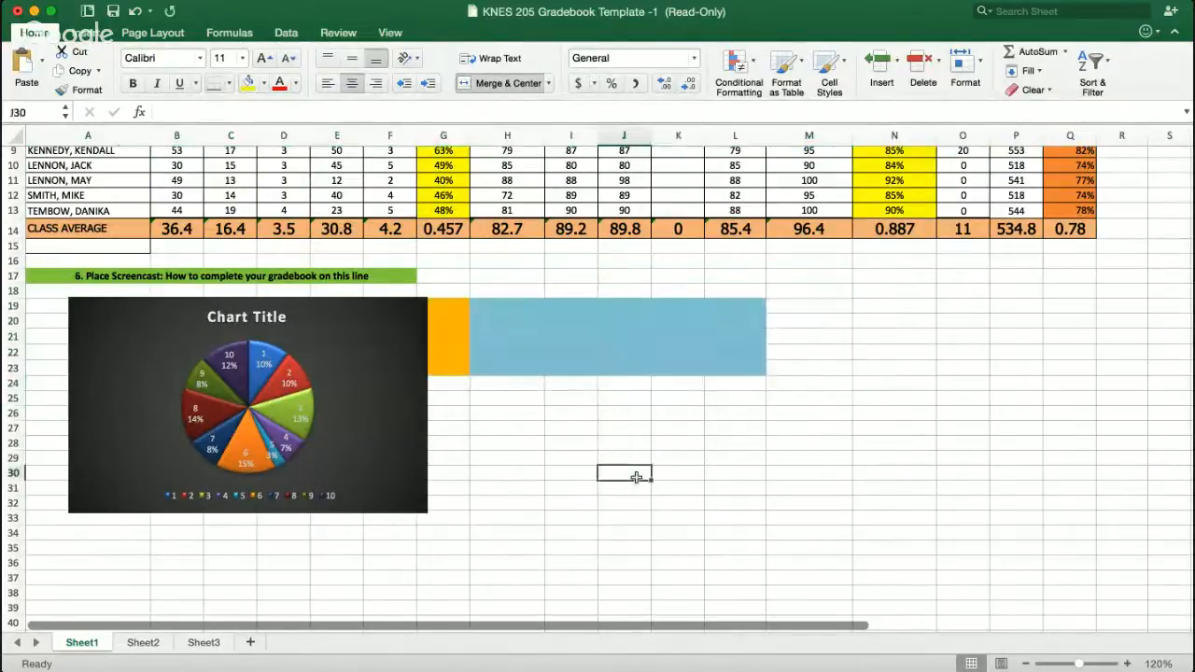
- Insert a column chart from the GPA percentages in Q4:Q13
left_click(779, 431)
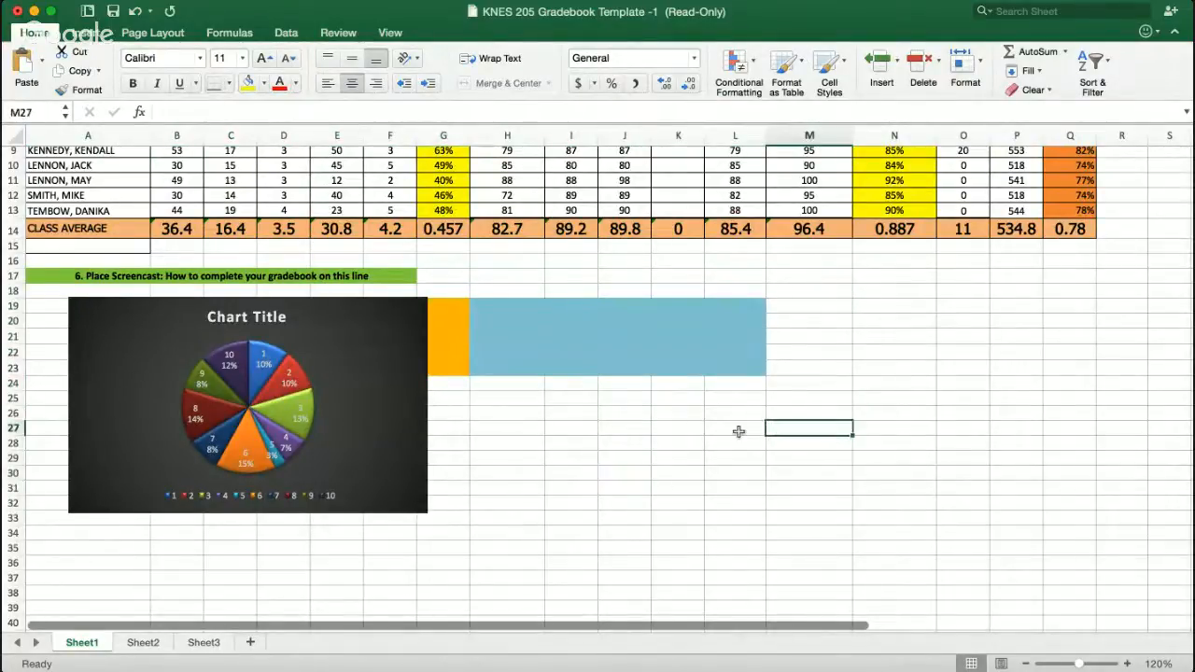
left_click(550, 427)
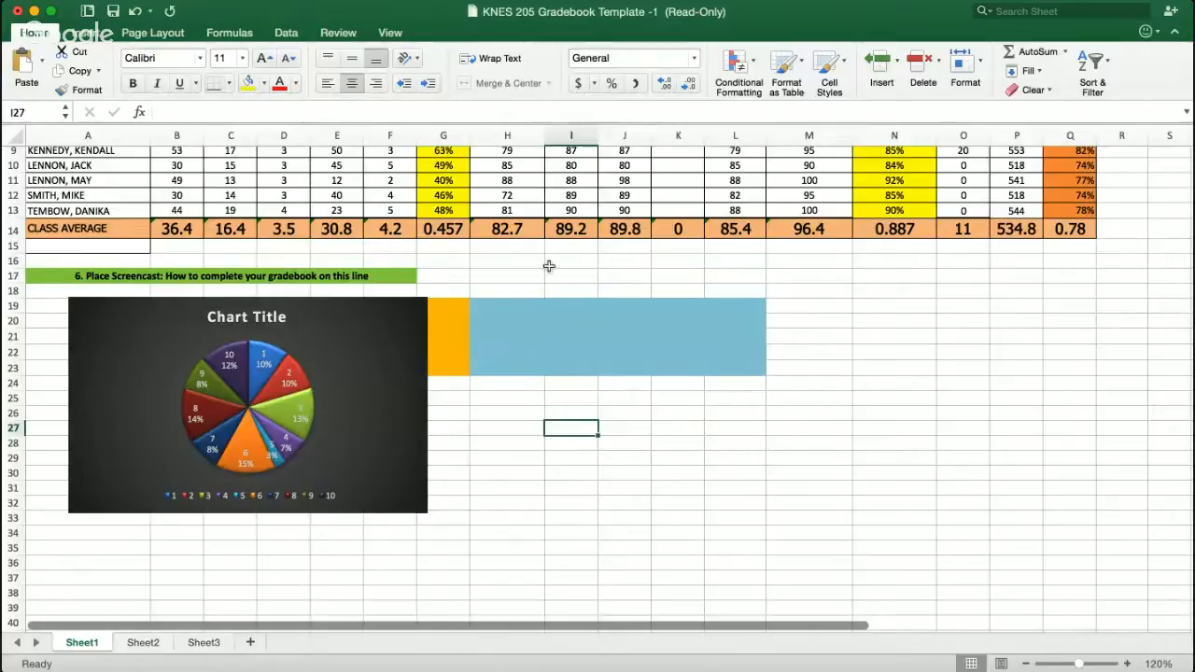
scroll(583, 325, "up", 4)
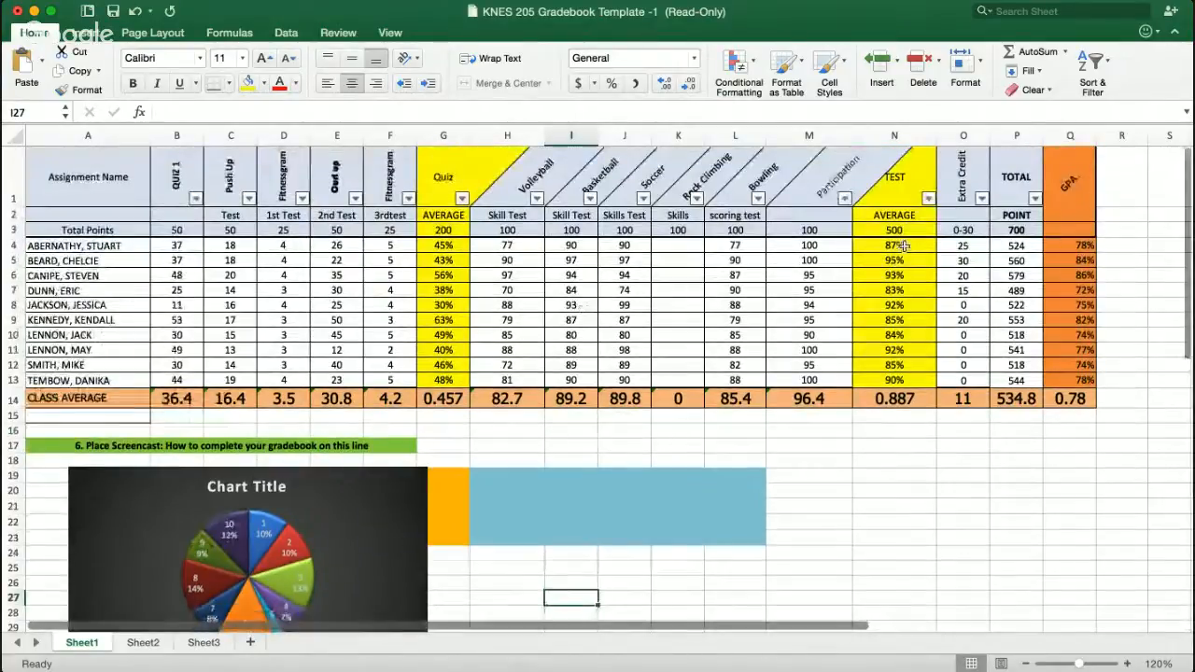
left_click_drag(1064, 244, 1066, 384)
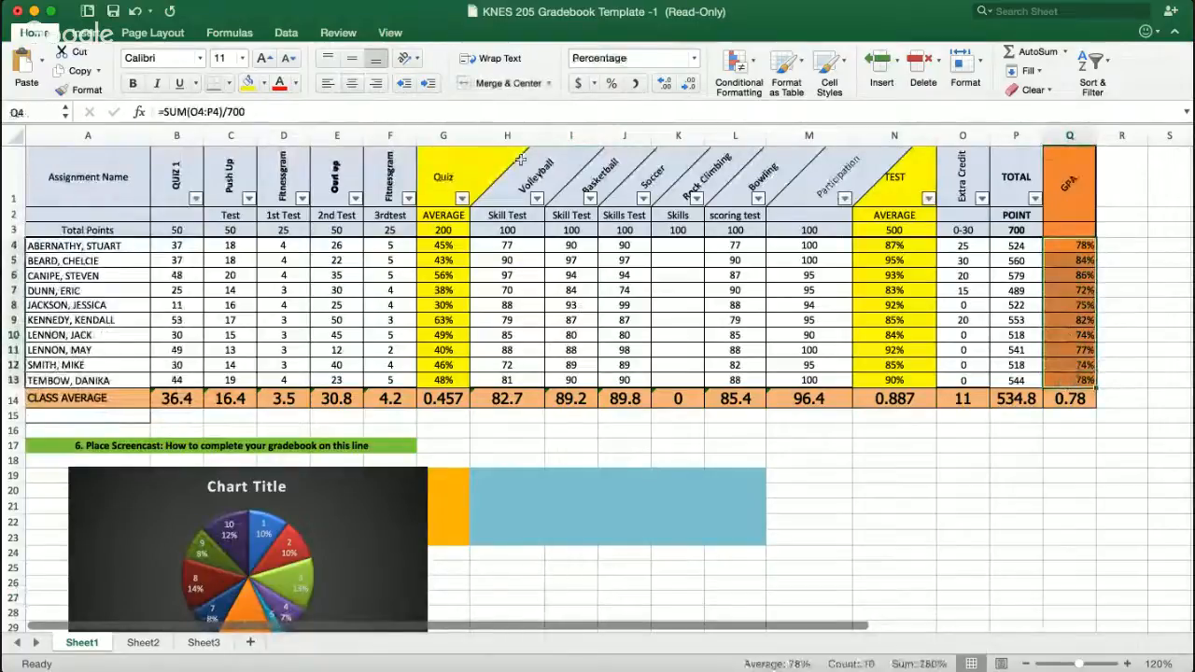
left_click(86, 33)
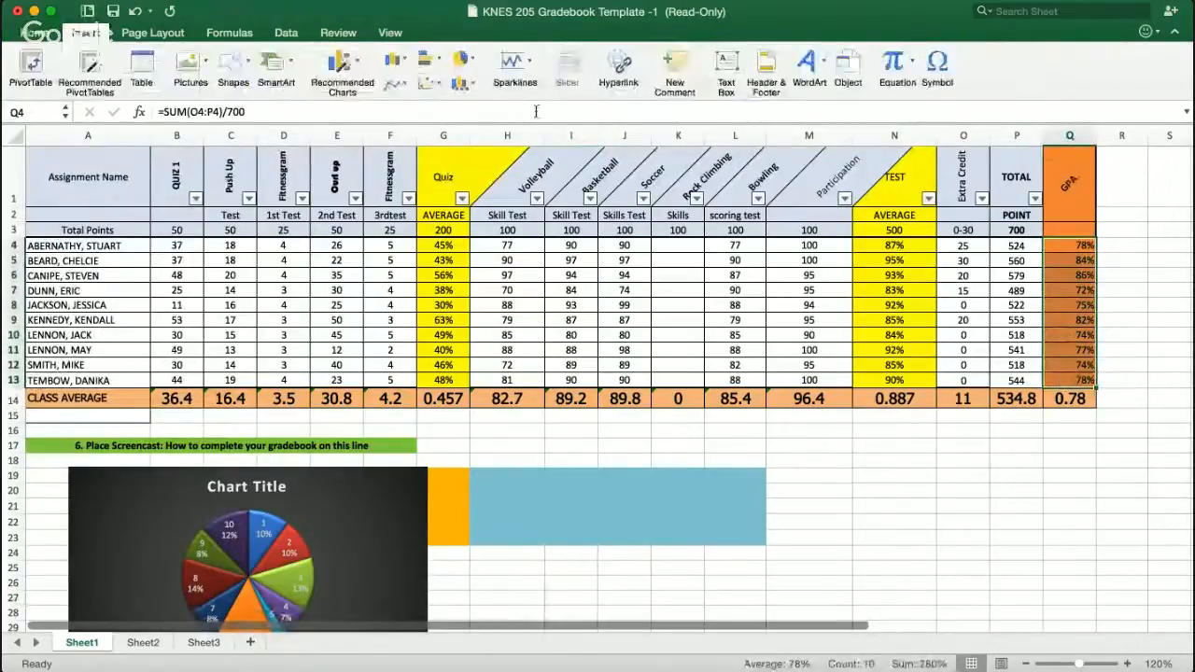
left_click(358, 63)
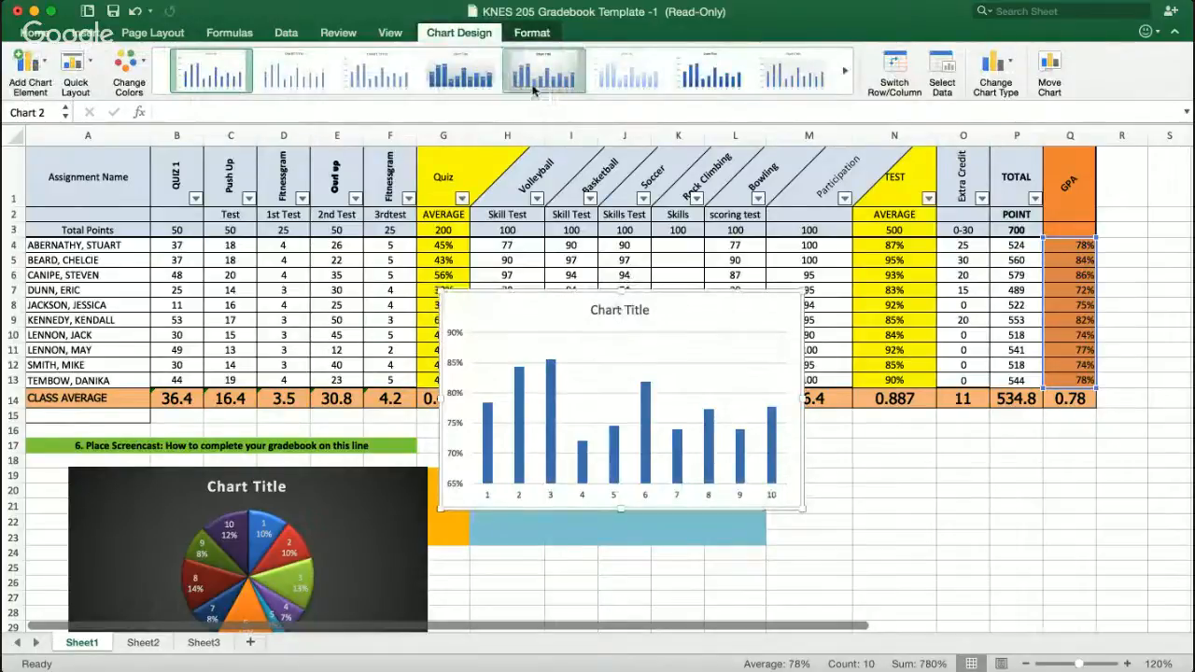
- Apply a dark chart style with percentage data labels to the column chart
left_click(473, 79)
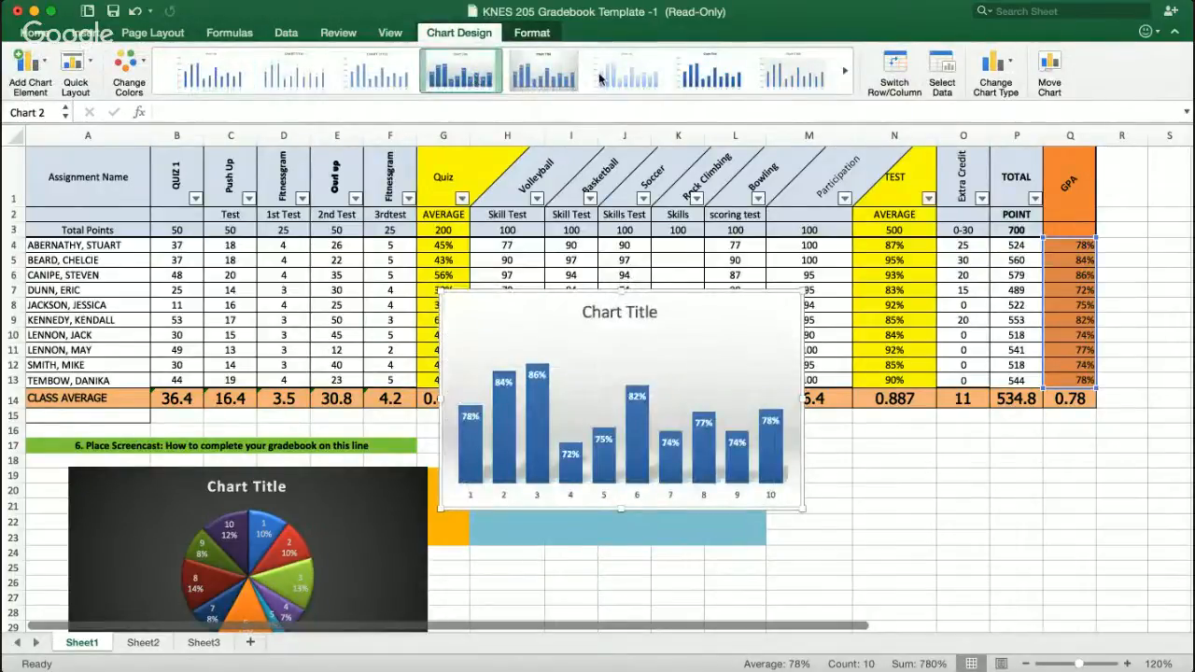
left_click(844, 71)
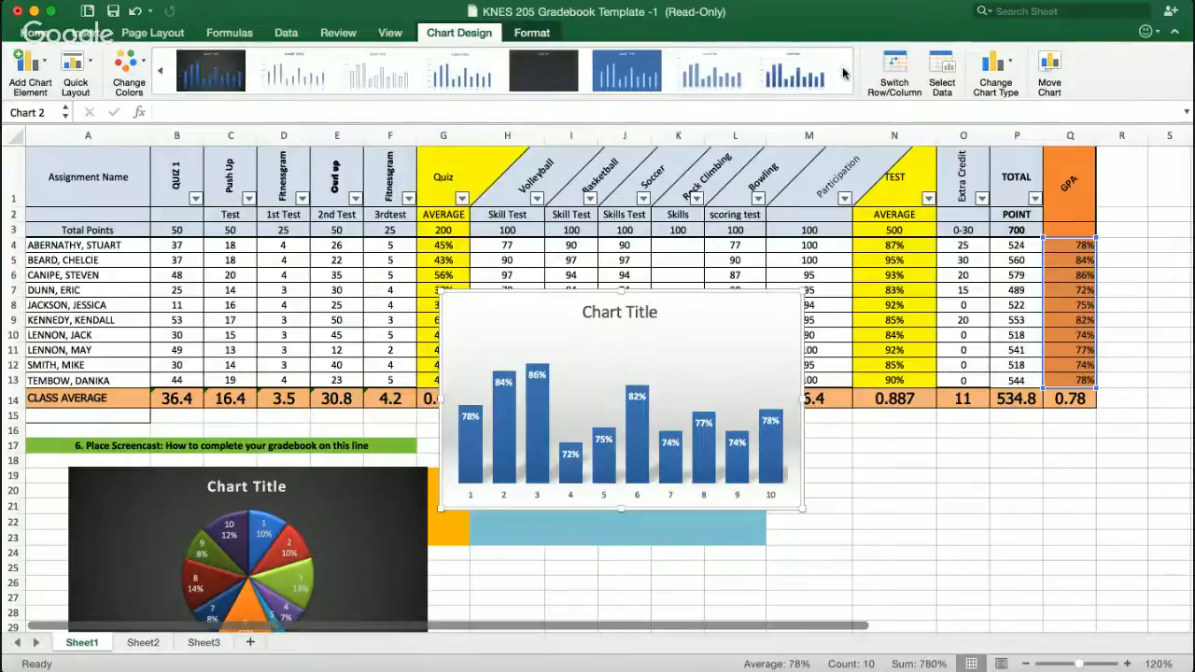
left_click(211, 73)
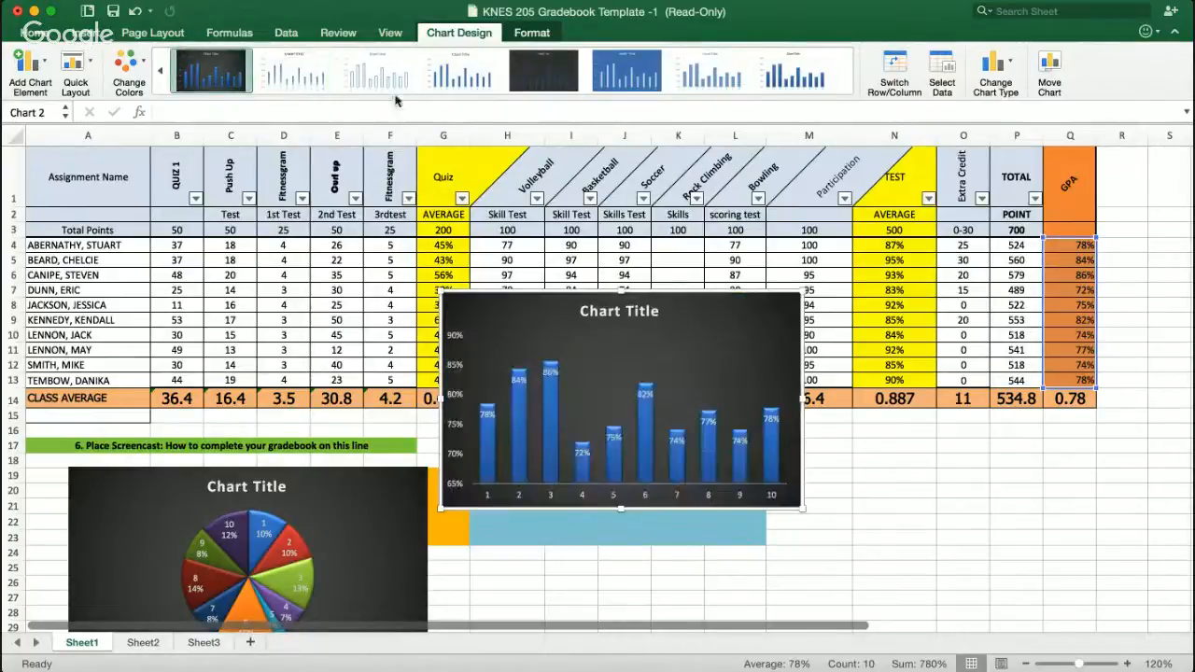
- Move the column chart beside the pie chart, below the 'Place Screencast' row
scroll(663, 262, "down", 5)
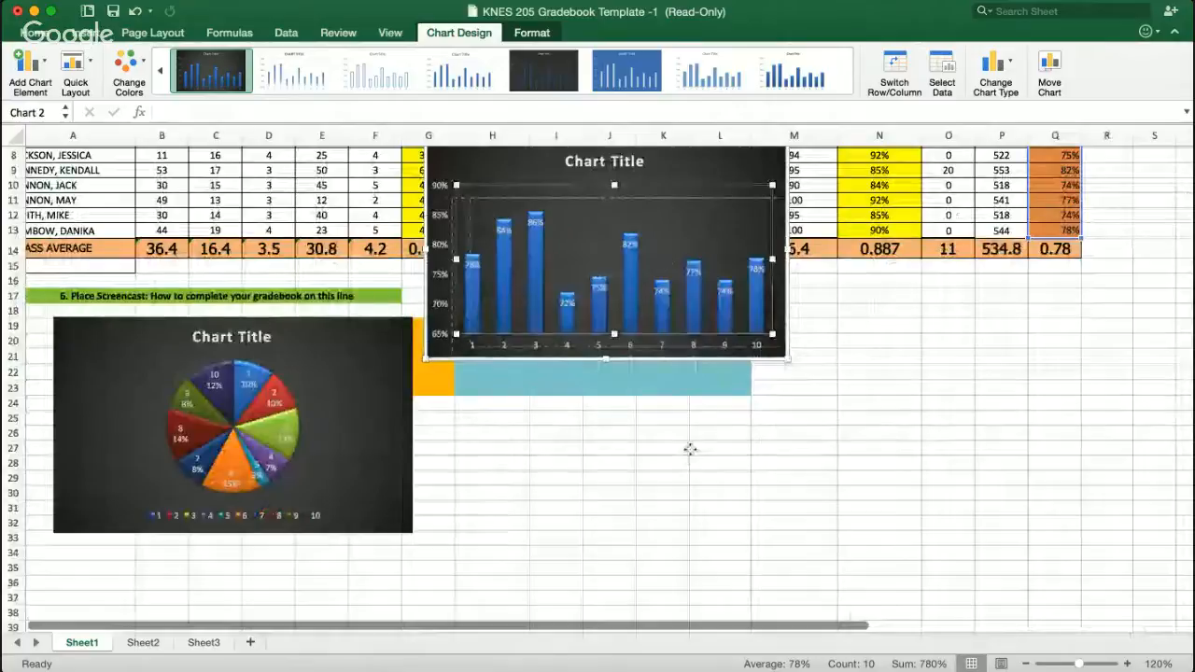
left_click_drag(668, 233, 660, 231)
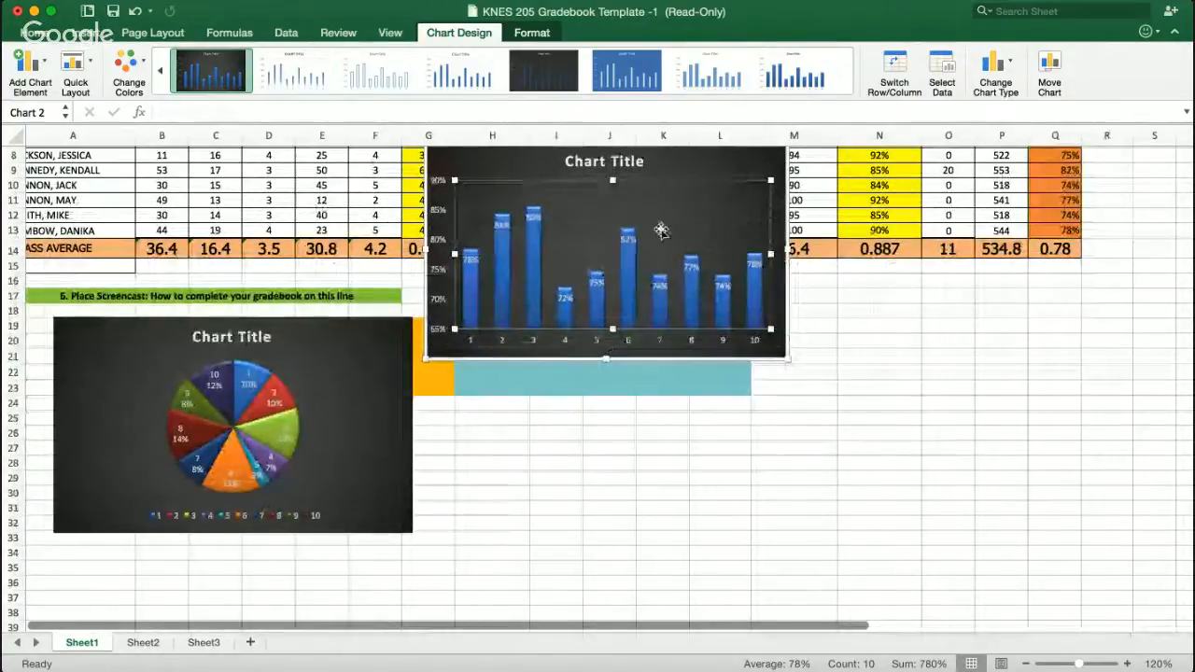
left_click(662, 164)
left_click_drag(662, 164, 673, 344)
scroll(845, 315, "up", 5)
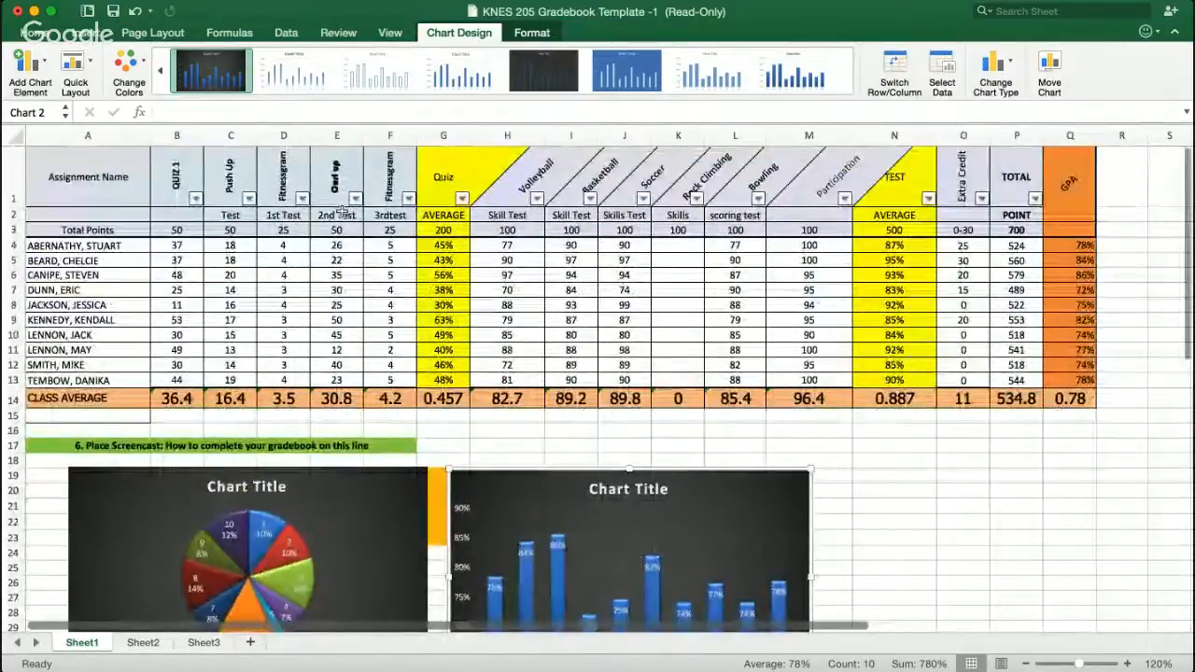
left_click(79, 36)
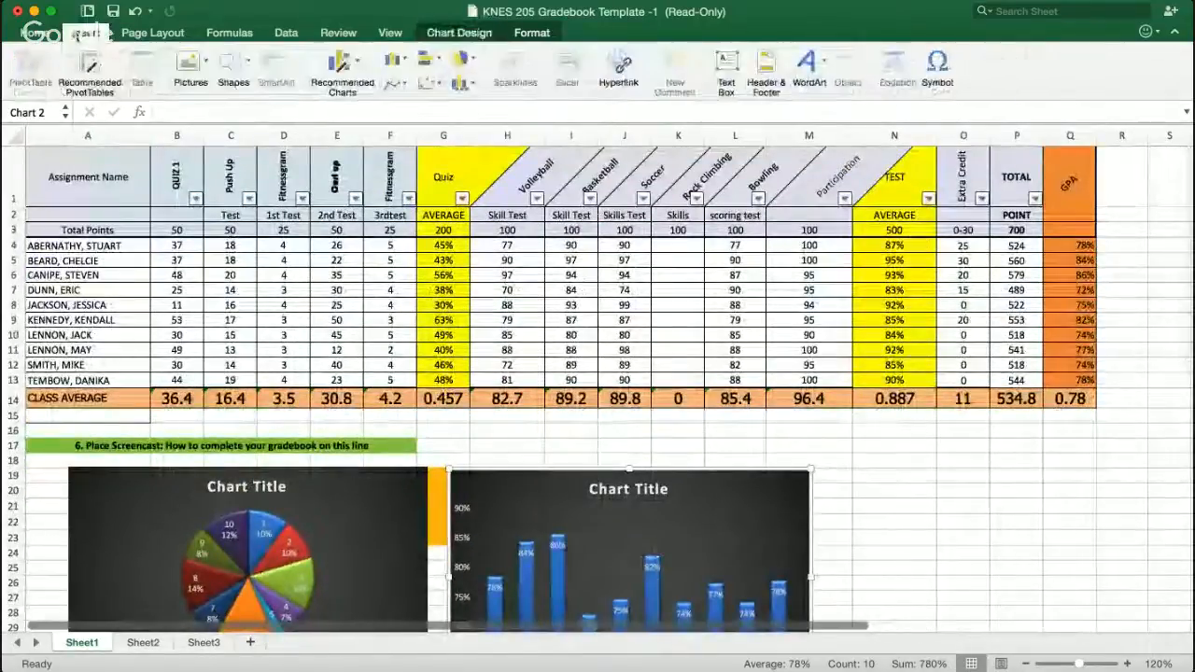
left_click(32, 32)
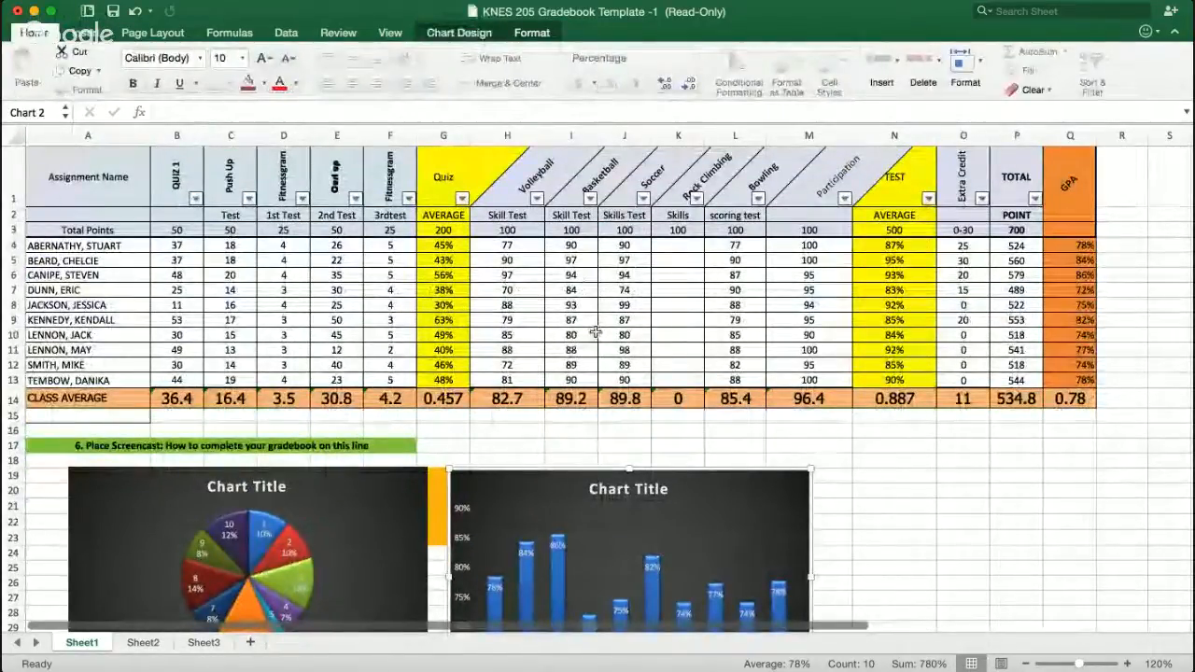
left_click(1004, 375)
left_click(1089, 472)
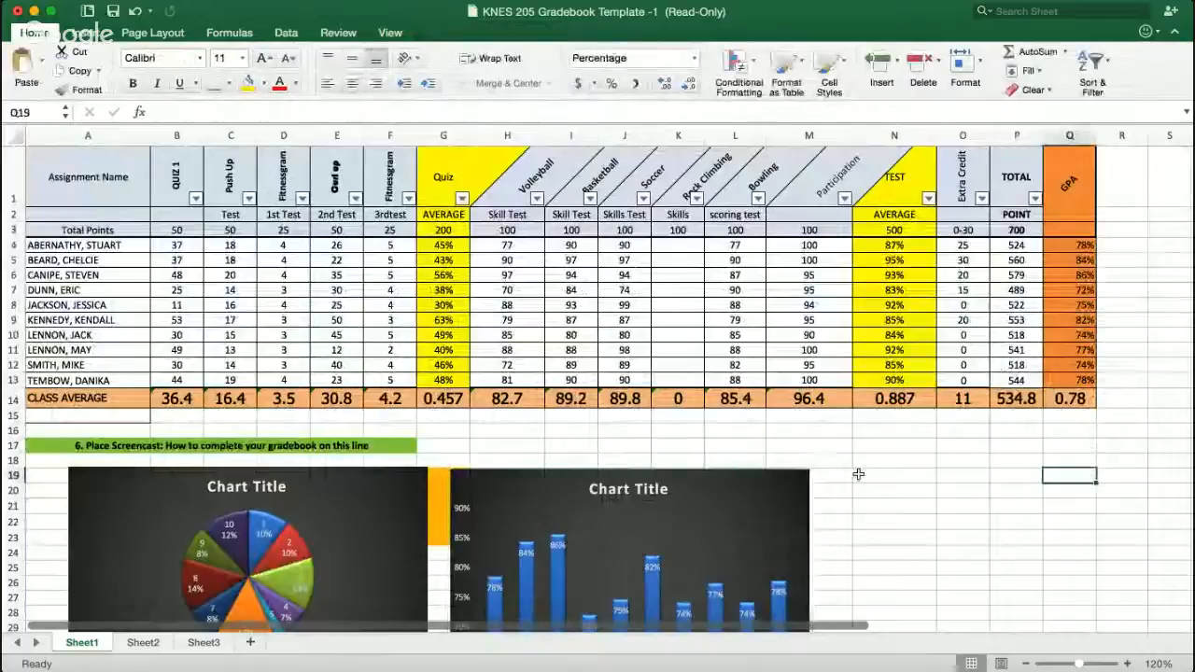
scroll(853, 474, "up", 3)
scroll(846, 474, "down", 3)
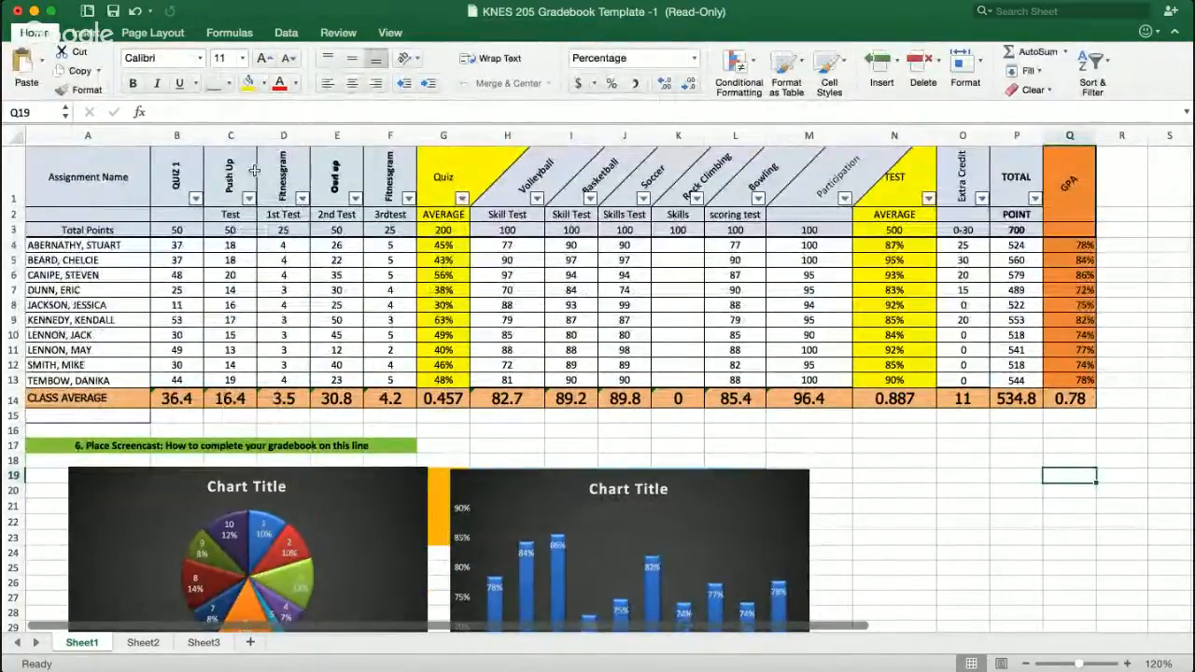
left_click(154, 33)
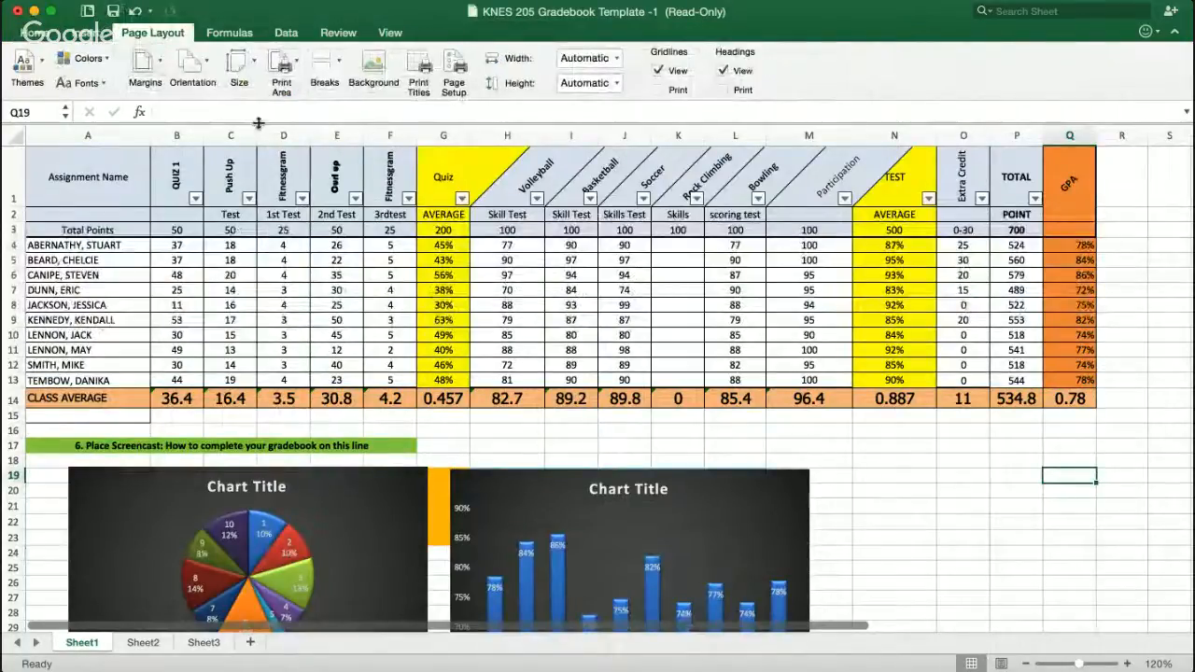
left_click(281, 38)
left_click(235, 35)
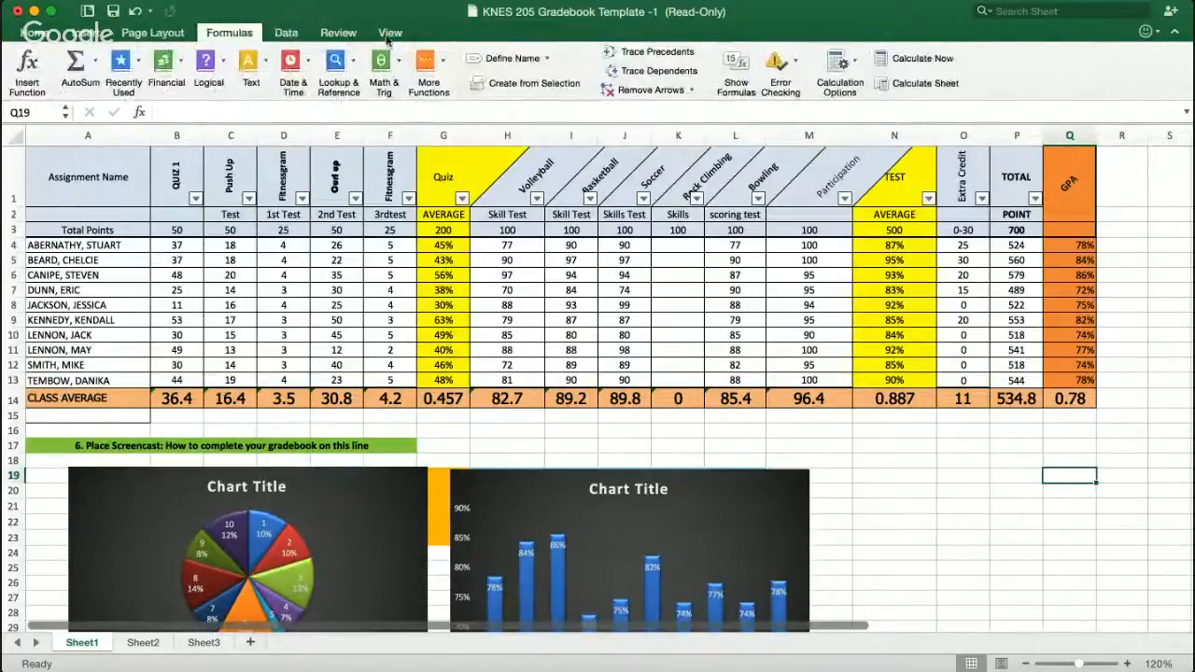
left_click(389, 35)
left_click(46, 35)
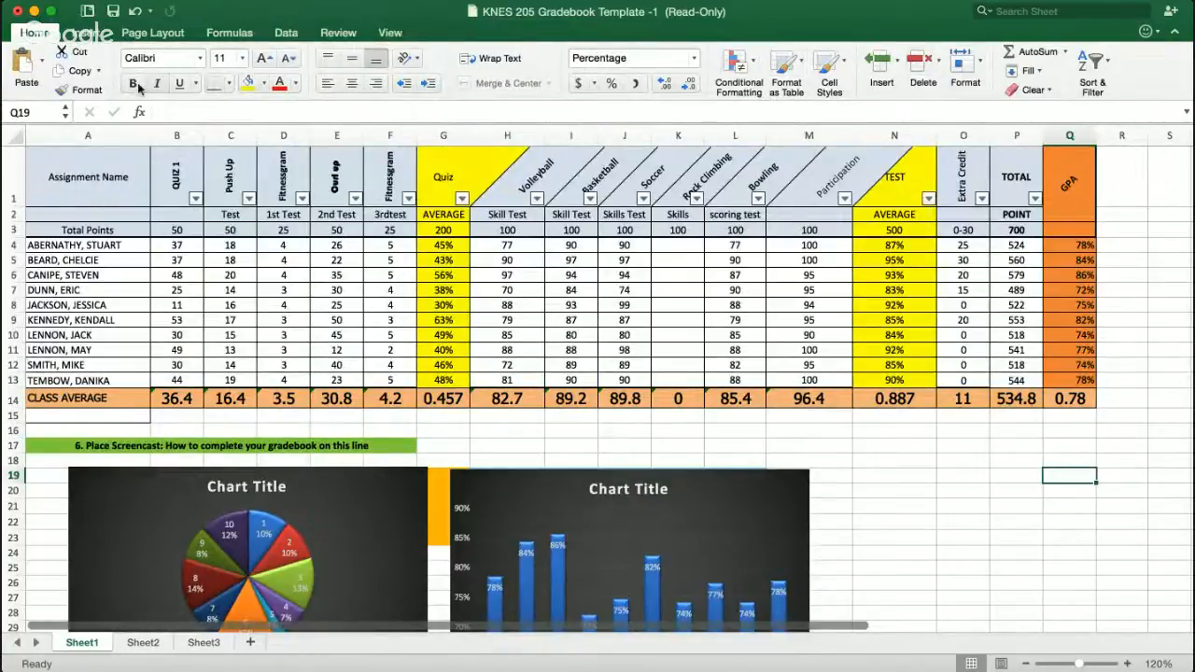
- Add a page header in the left section with the student's name and the date February 11, 2016
left_click(85, 33)
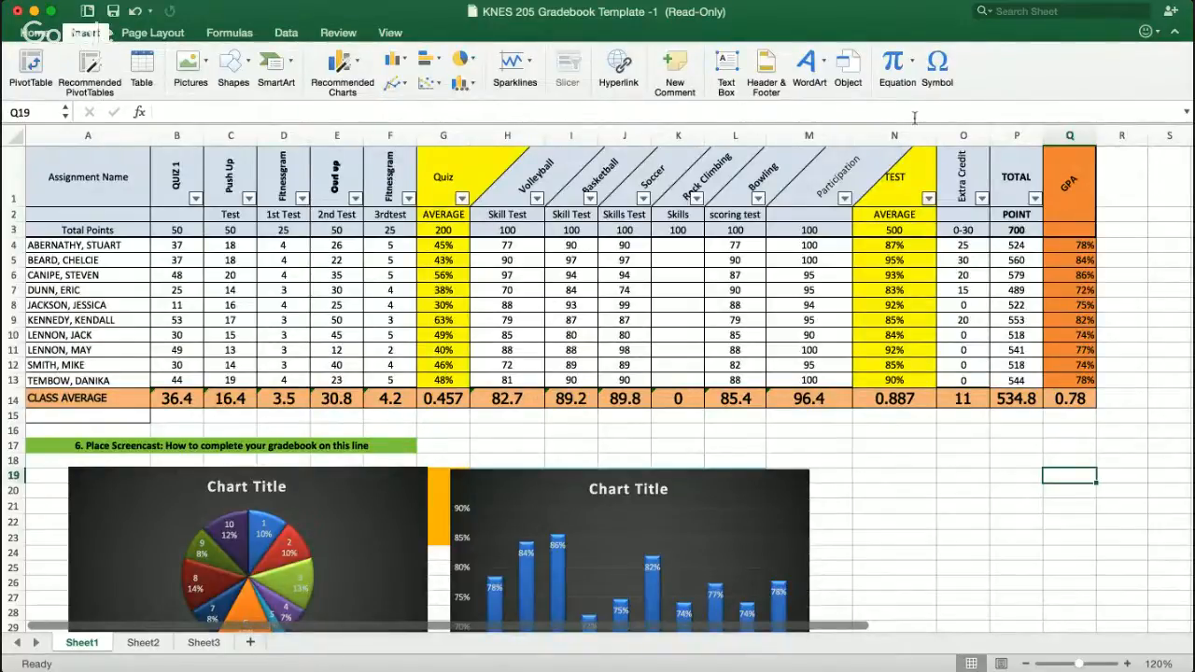
left_click(767, 70)
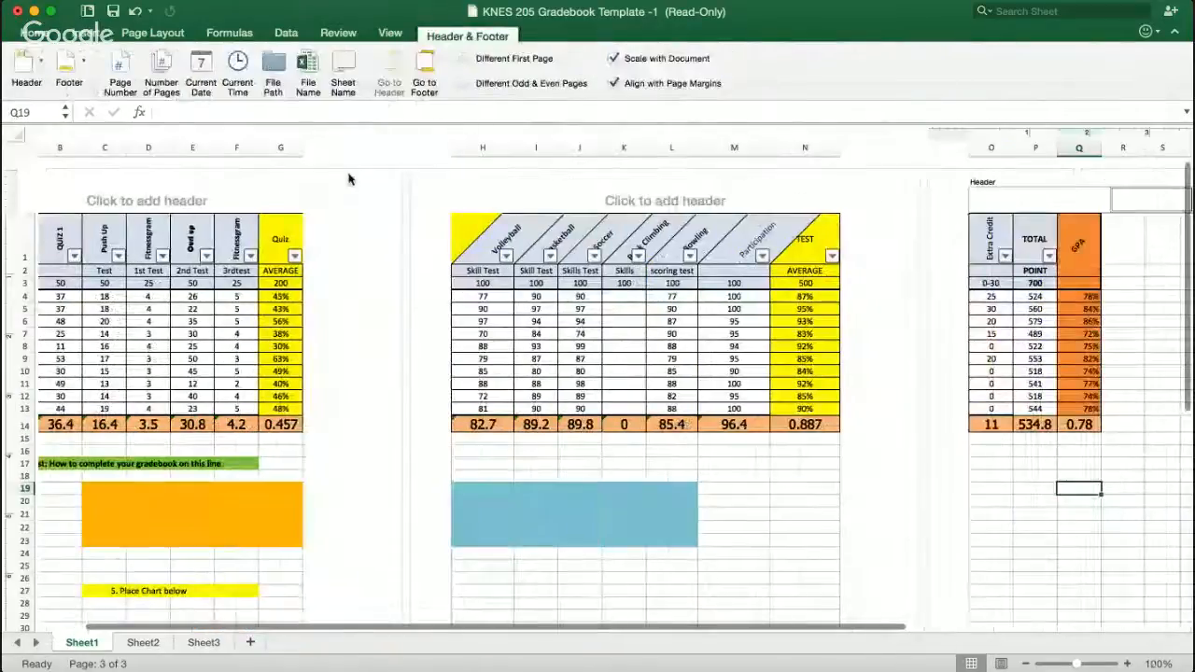
left_click(445, 268)
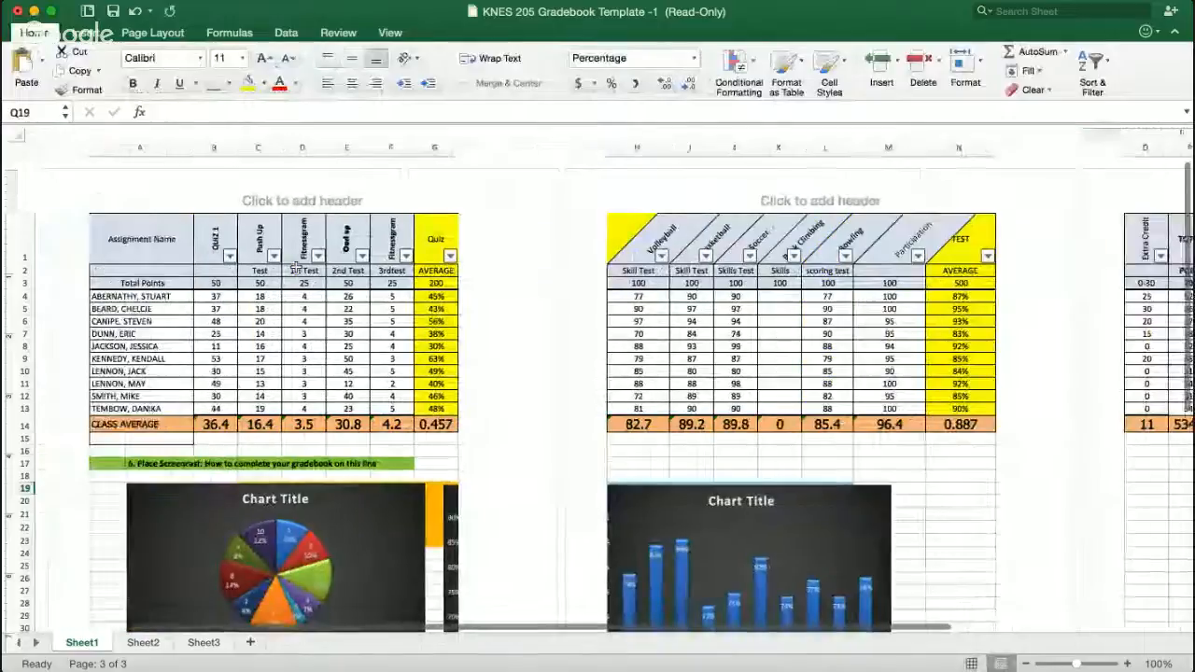
scroll(742, 258, "left", 3)
left_click(227, 198)
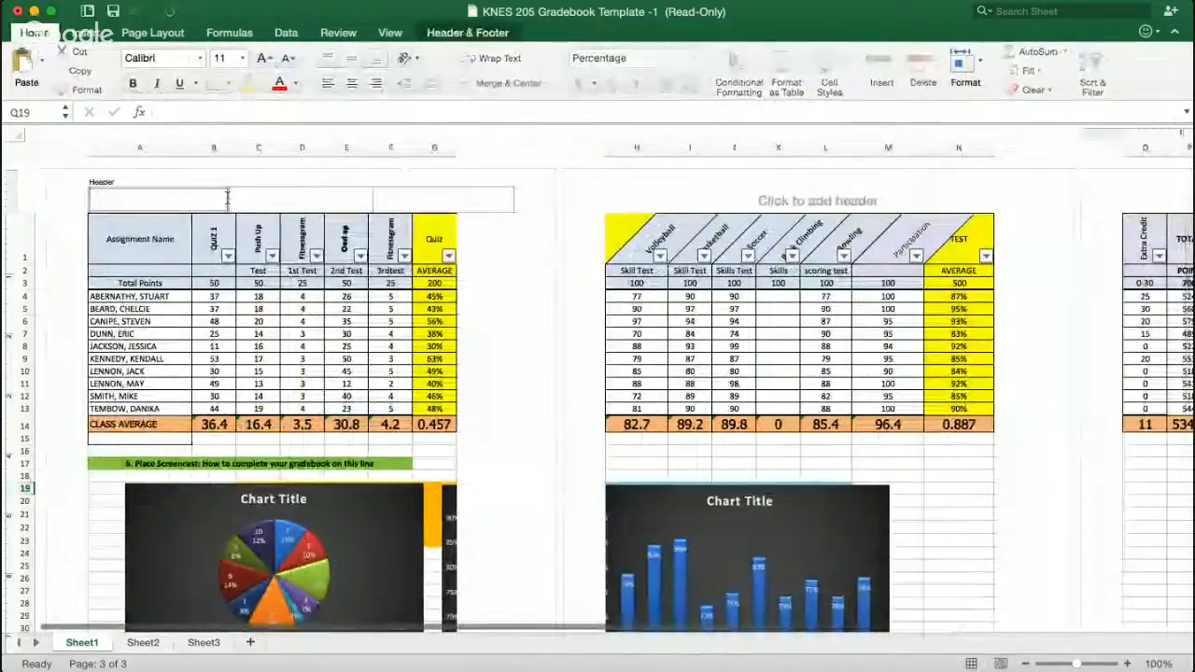
type("Cody Turner")
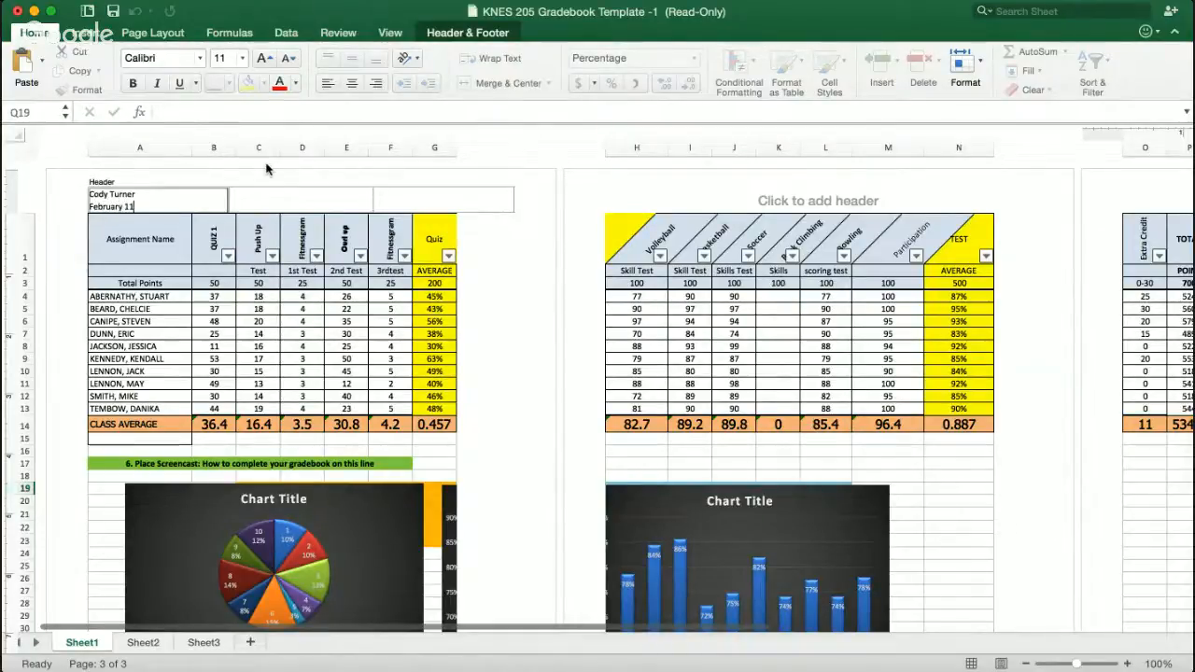
type("16")
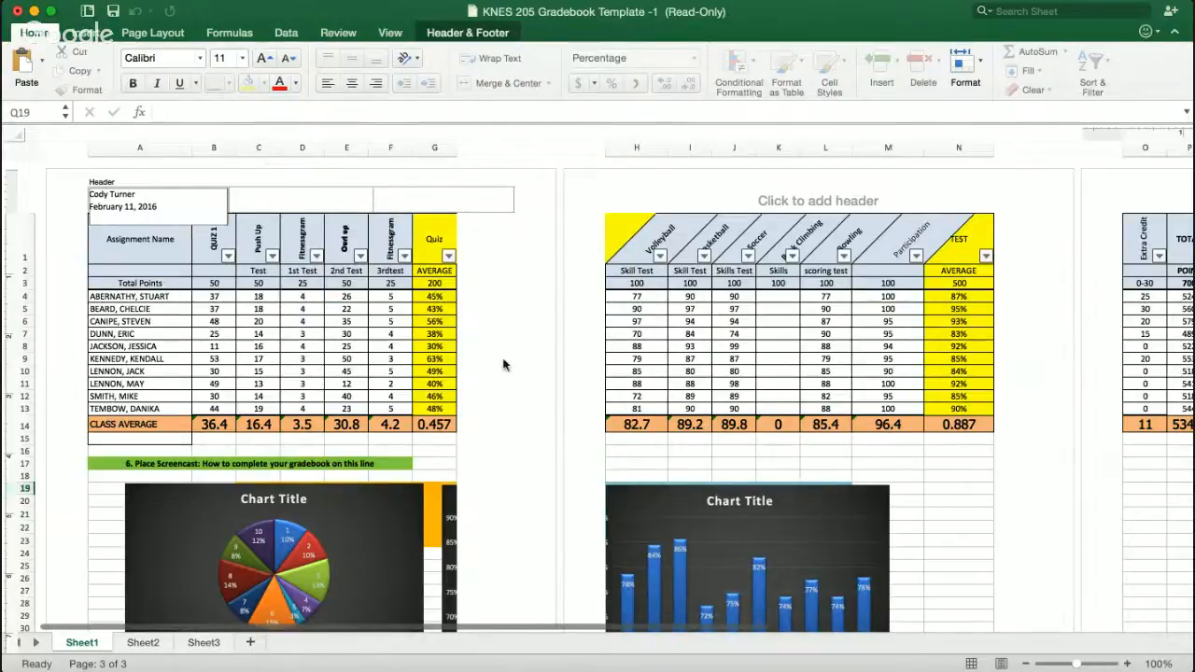
left_click(506, 366)
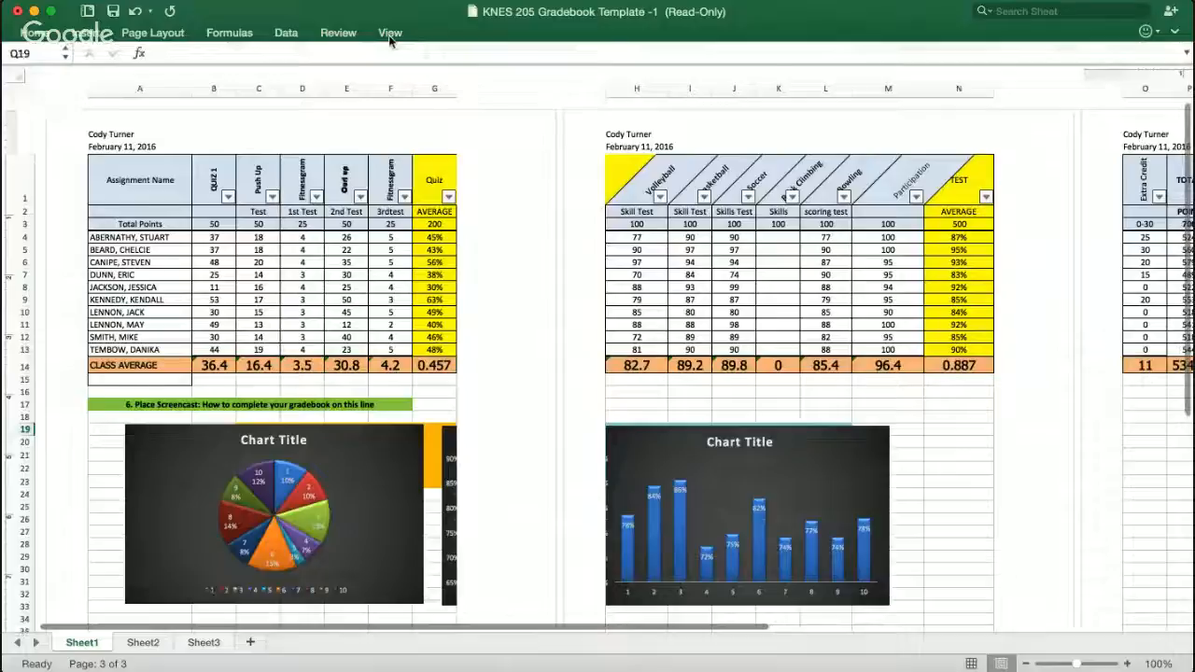
- Switch the worksheet back to Normal view
left_click(389, 32)
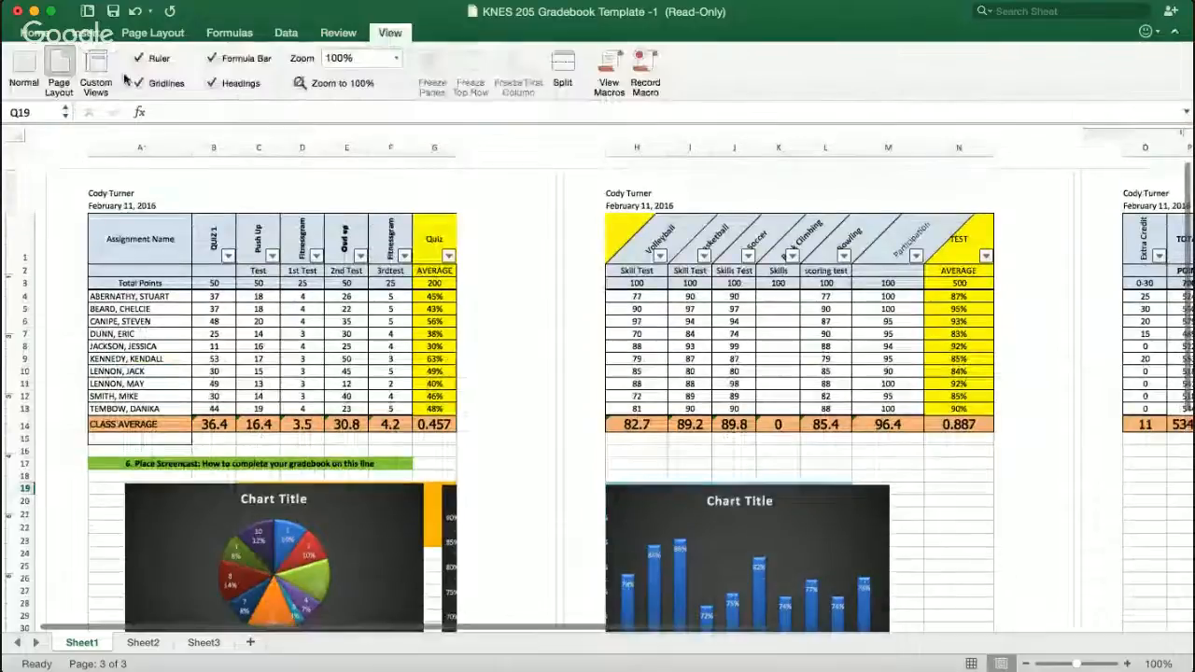
left_click(13, 75)
scroll(401, 372, "up", 3)
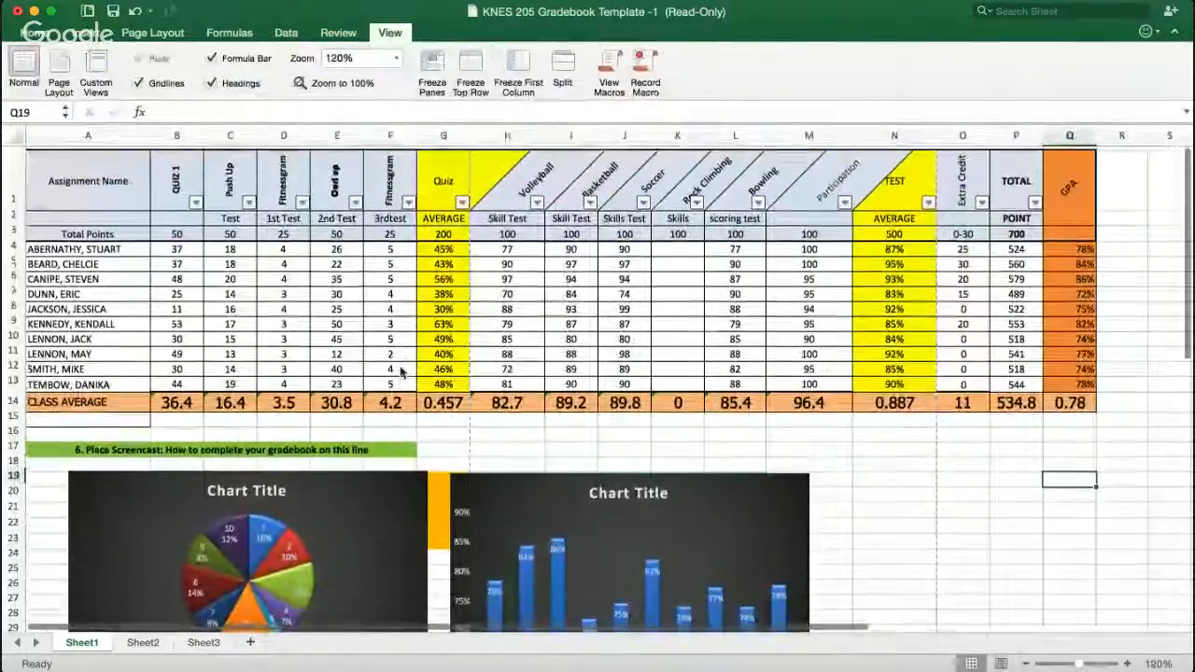
scroll(401, 372, "down", 3)
scroll(342, 376, "down", 10)
scroll(308, 158, "up", 10)
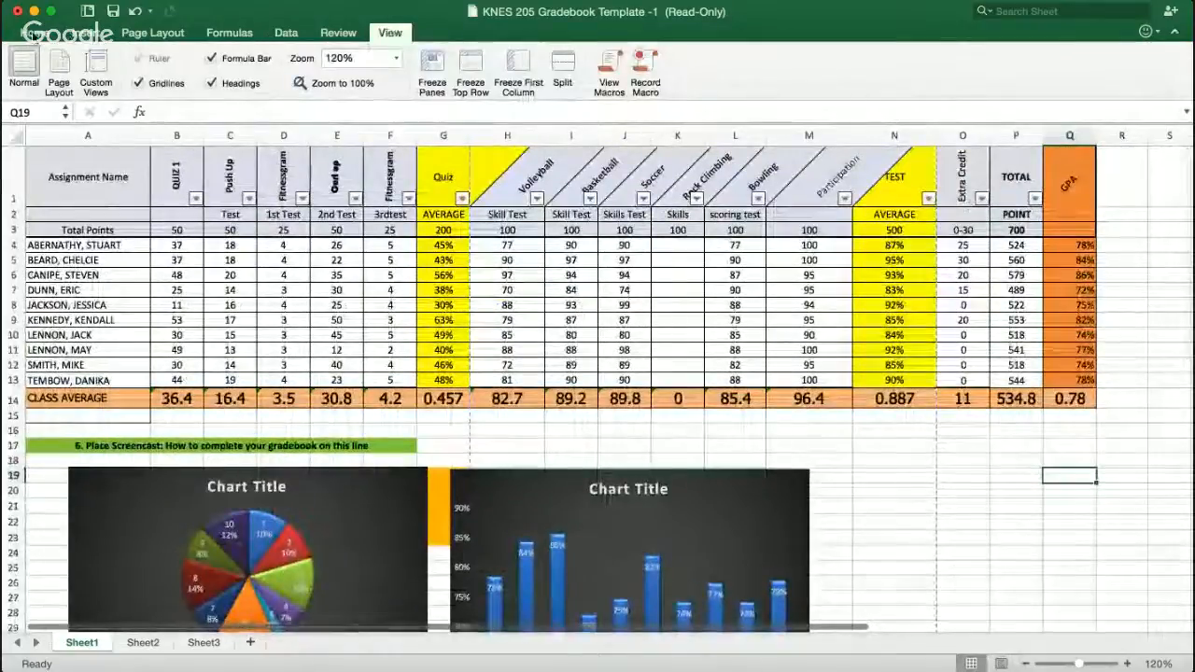
- Review the page header in Page Layout view, then return to Normal view
left_click(34, 32)
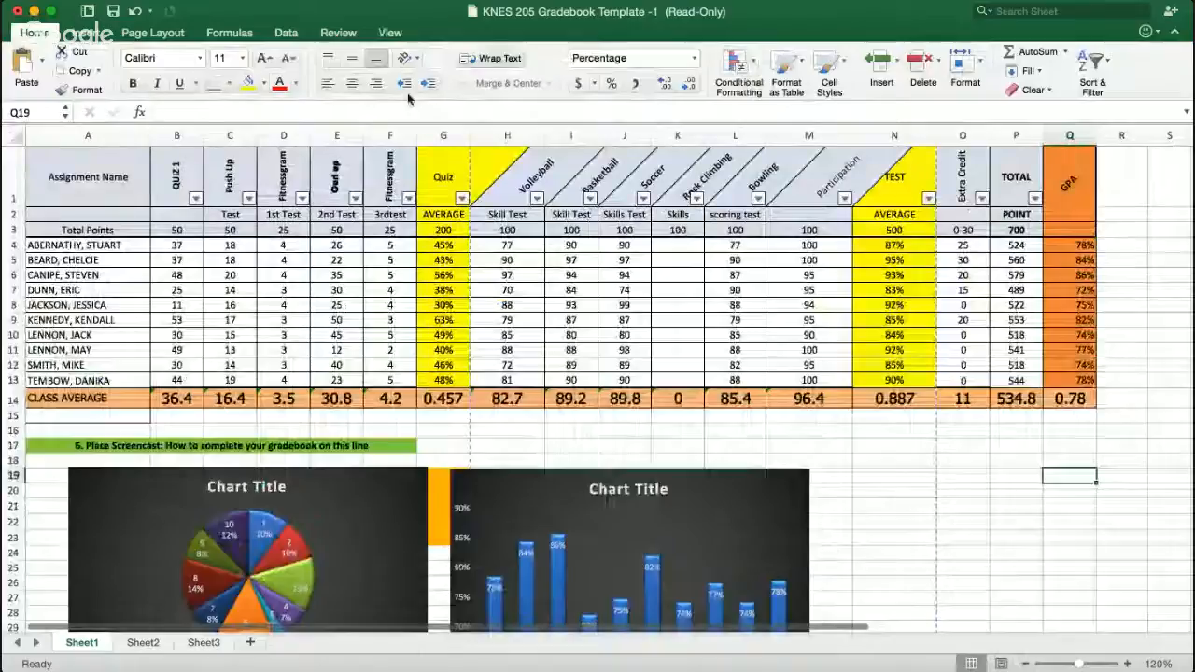
left_click(85, 32)
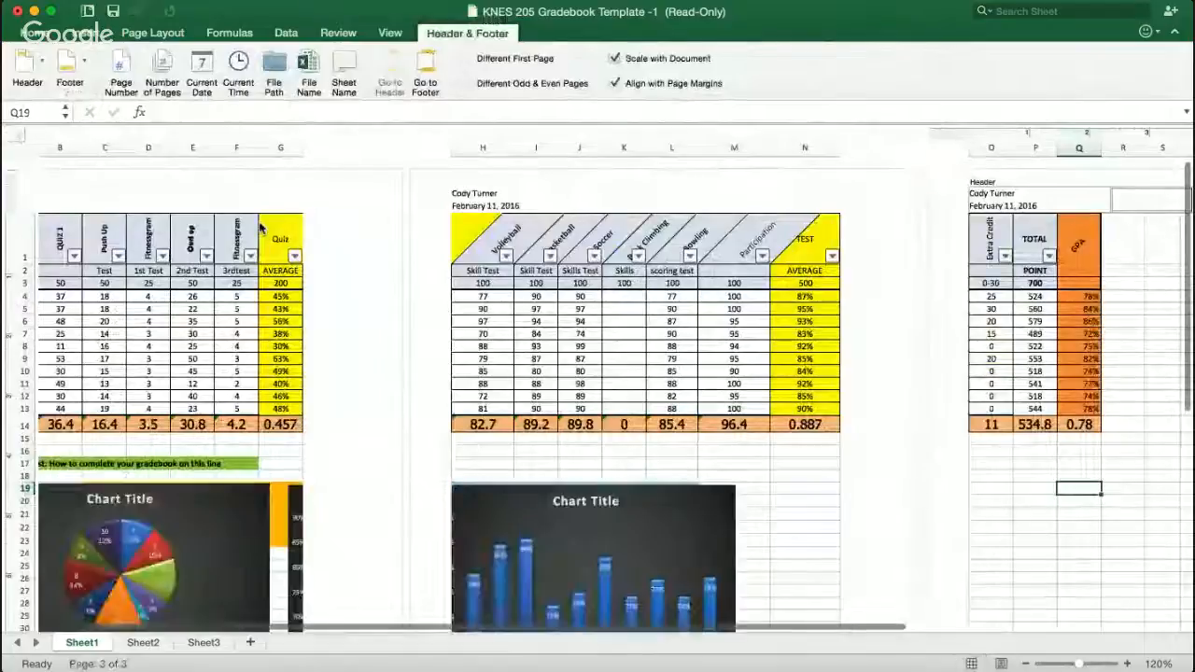
left_click(262, 228)
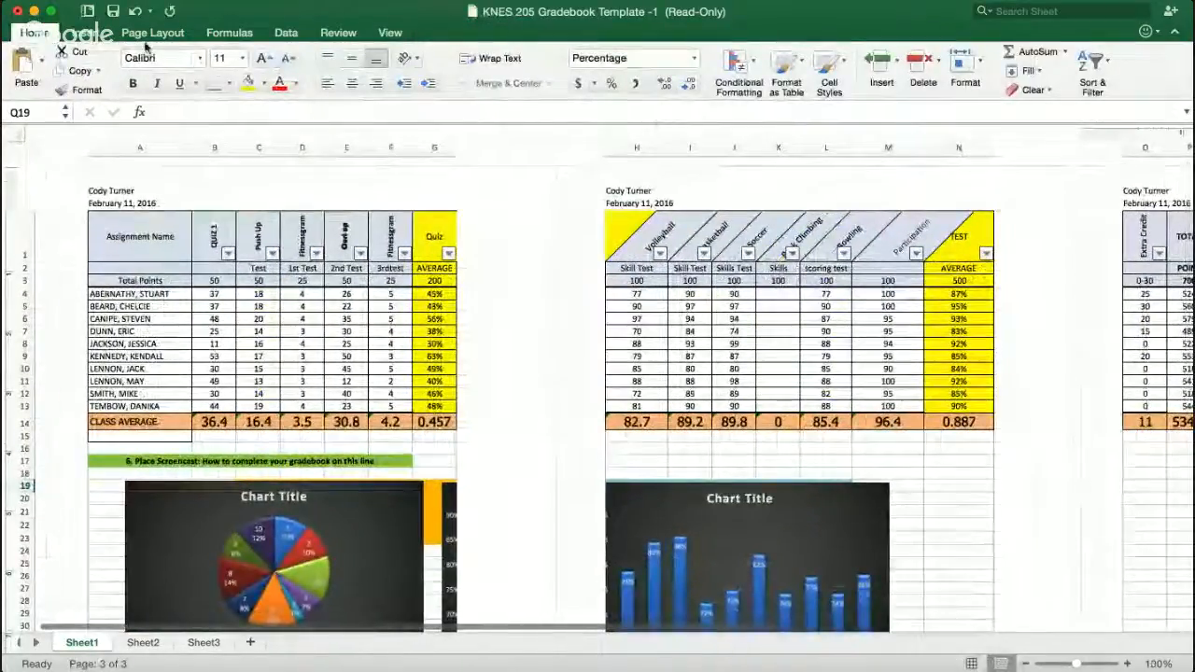
left_click(142, 194)
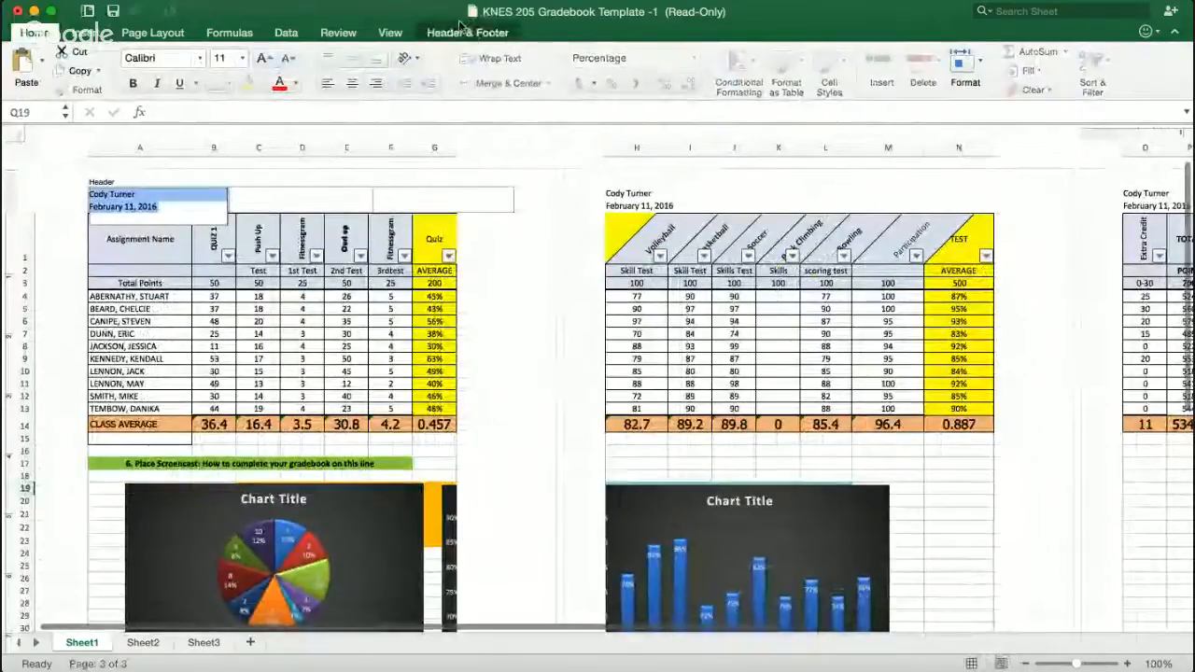
left_click(461, 29)
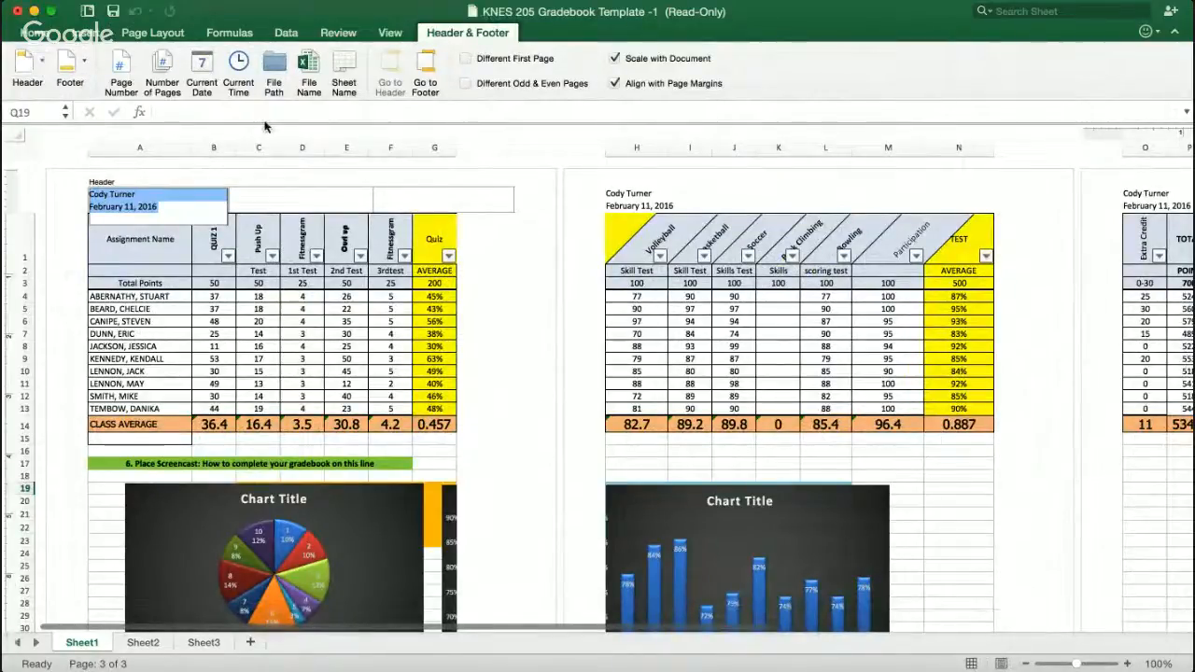
left_click(494, 264)
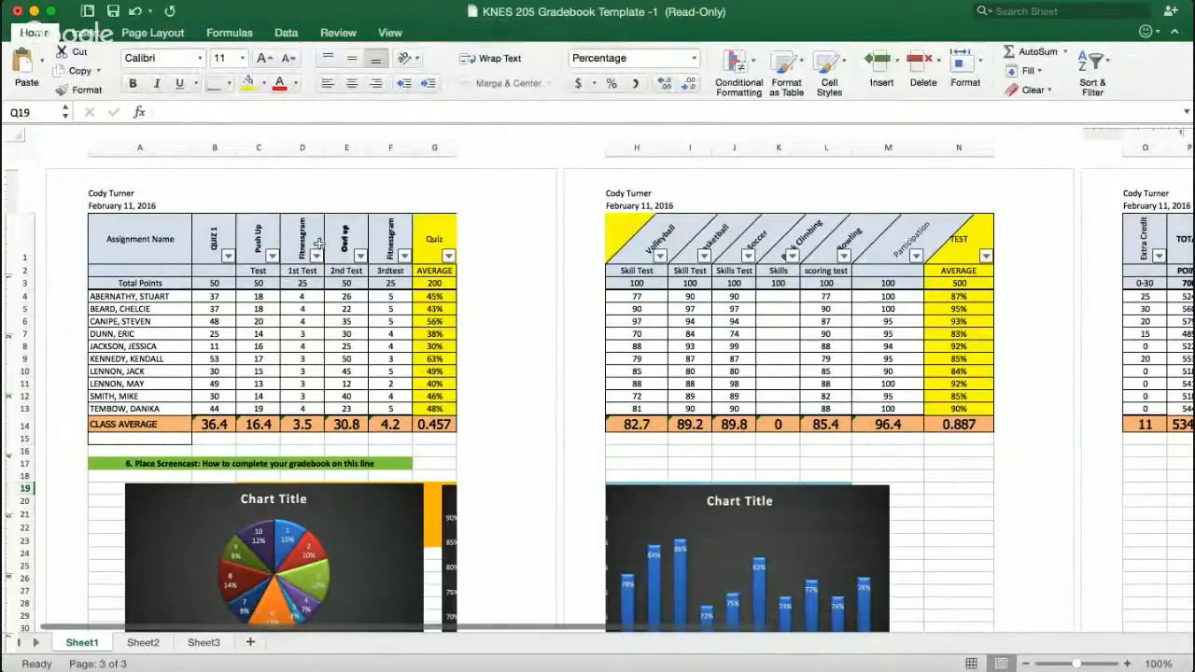
left_click(28, 33)
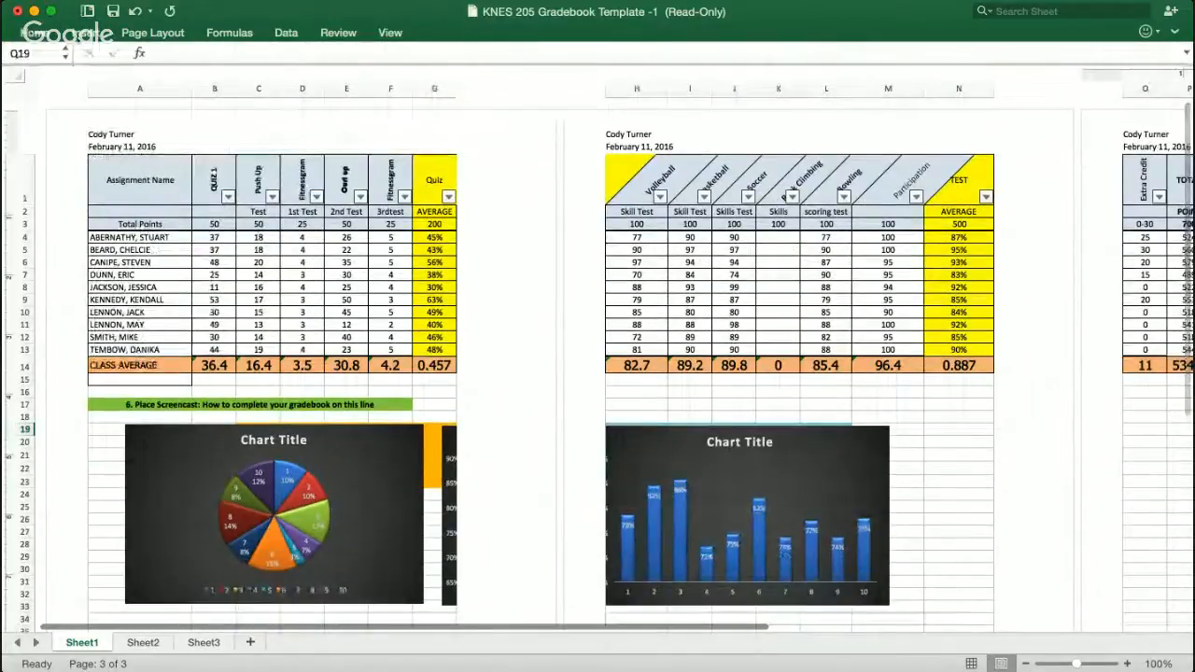
left_click(390, 33)
left_click(24, 66)
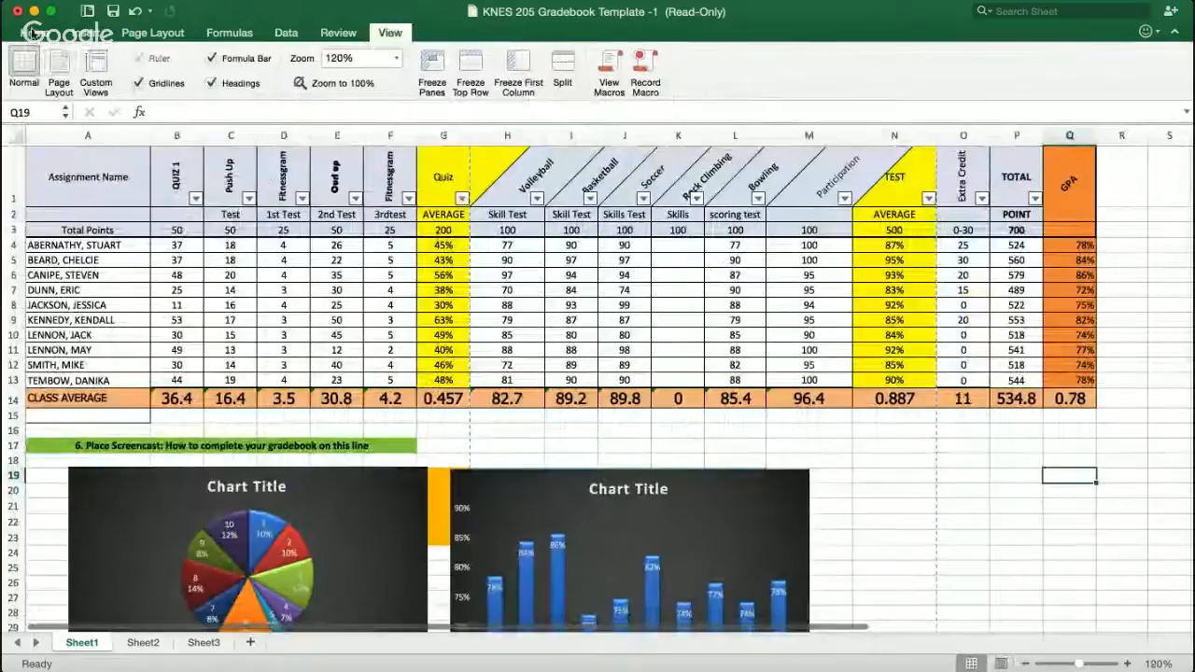
left_click(33, 33)
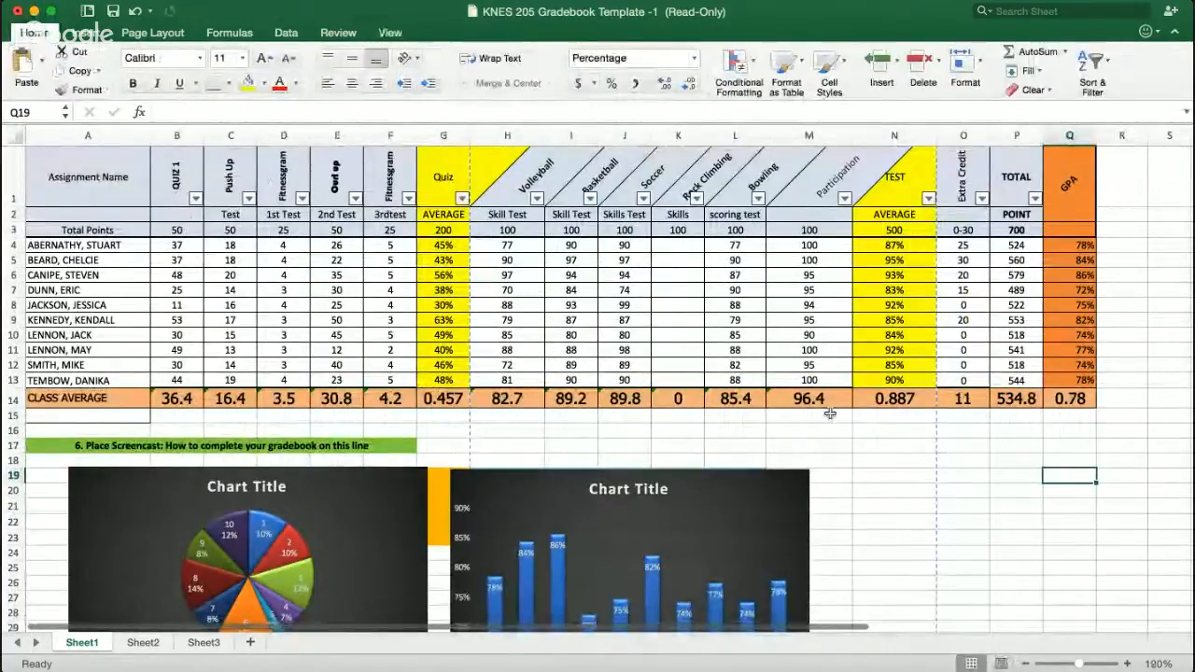
scroll(989, 403, "down", 5)
scroll(988, 403, "up", 5)
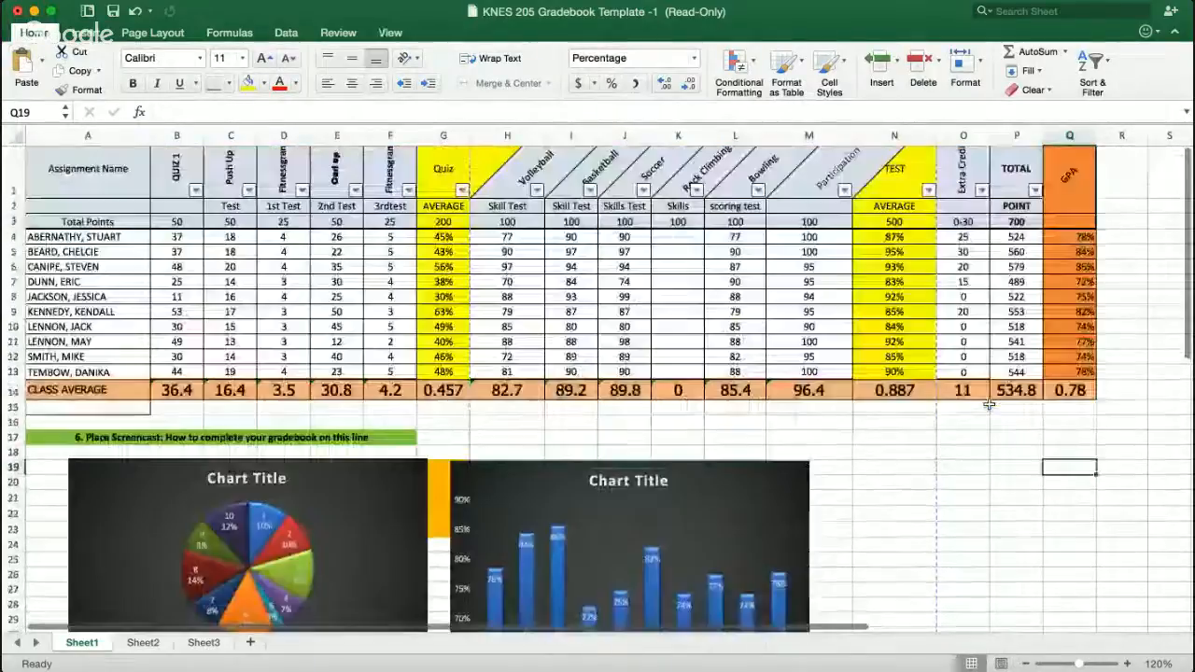